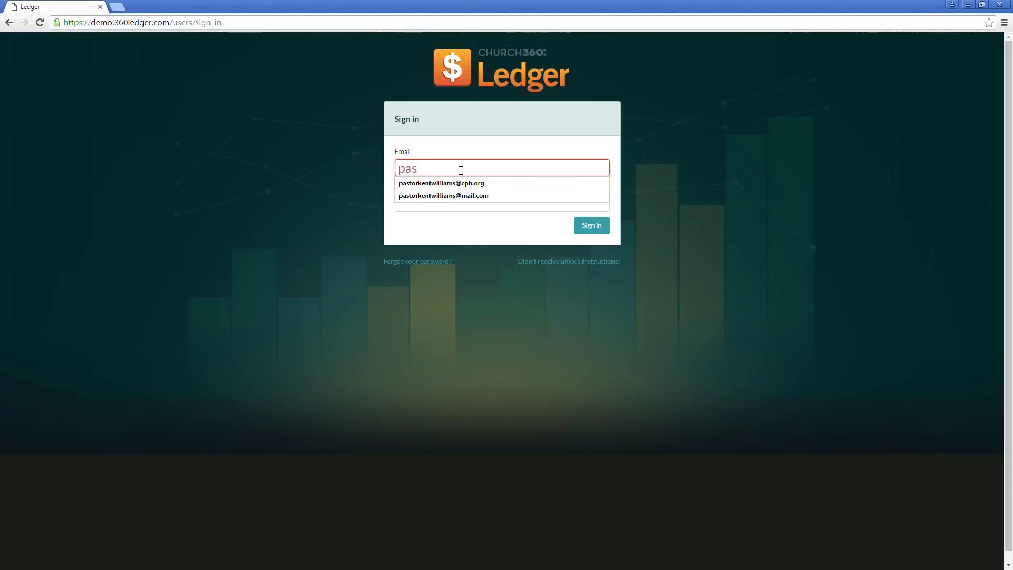
- Sign in to Ledger with the account e-mail and password, and decline saving the password in the browser
key("Down")
key("Down")
key("Tab")
type("password")
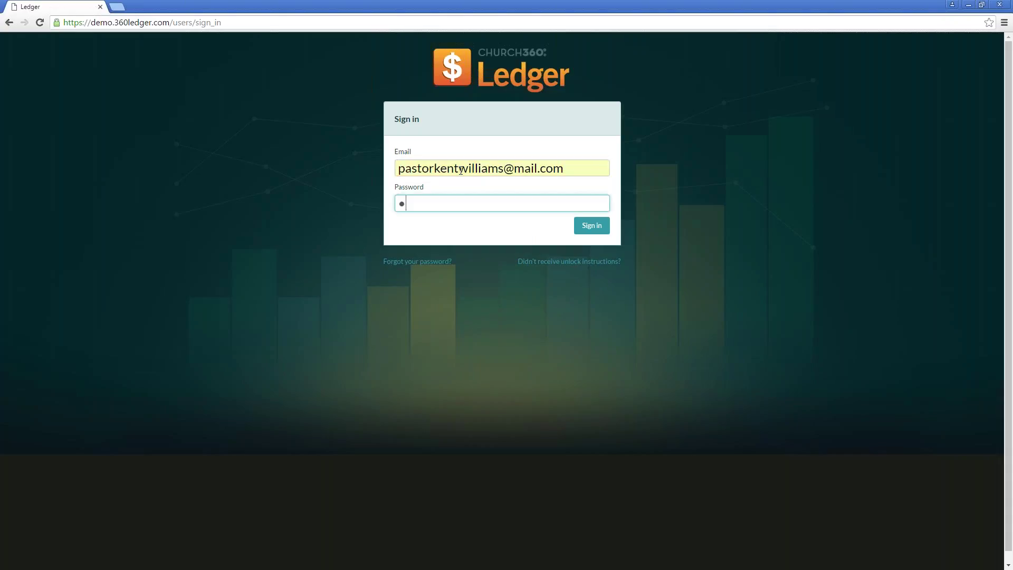
key("Return")
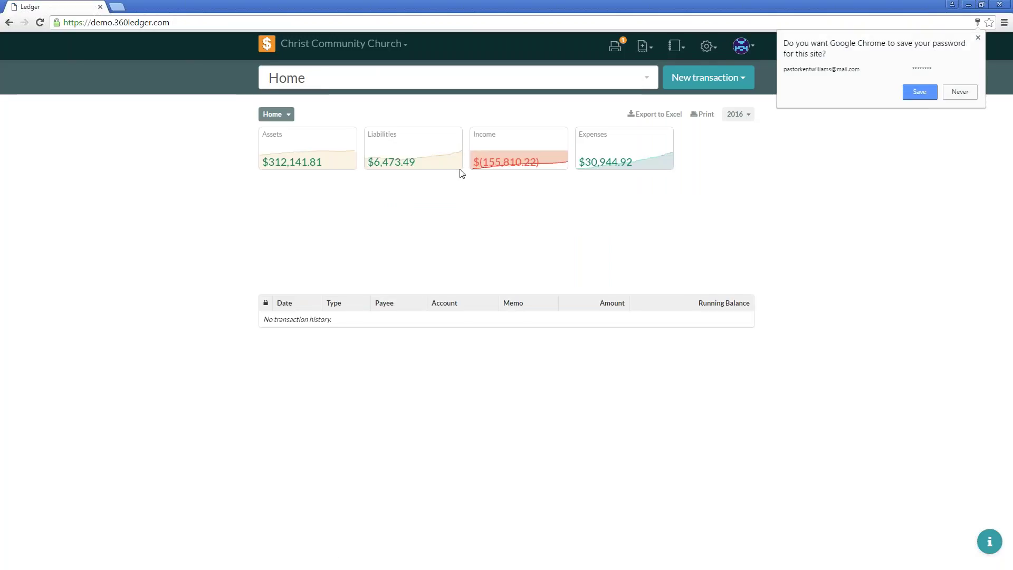
left_click(961, 93)
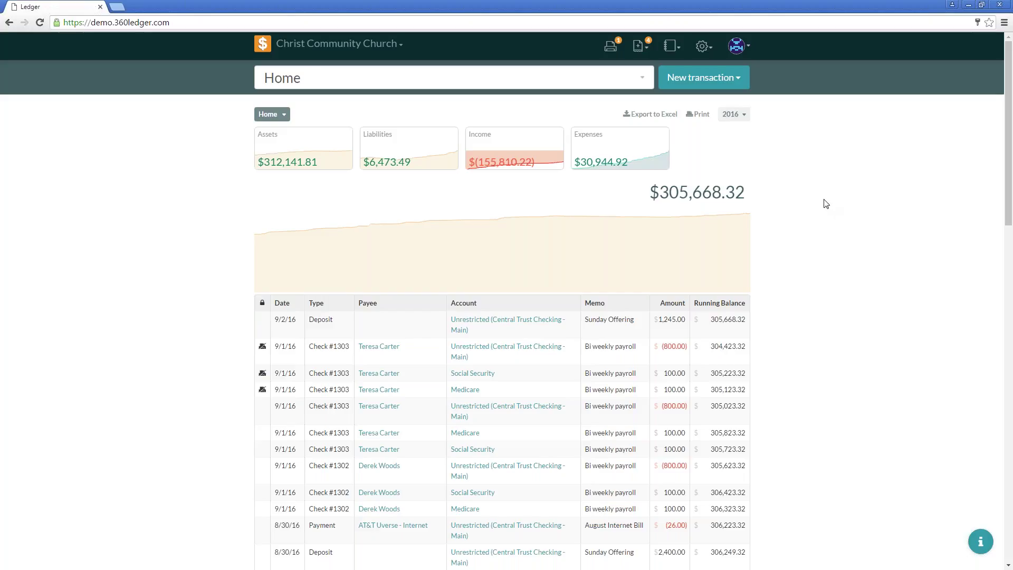
- In the Books settings, add a book named Building Fund with January as the fiscal year's starting month
left_click(703, 53)
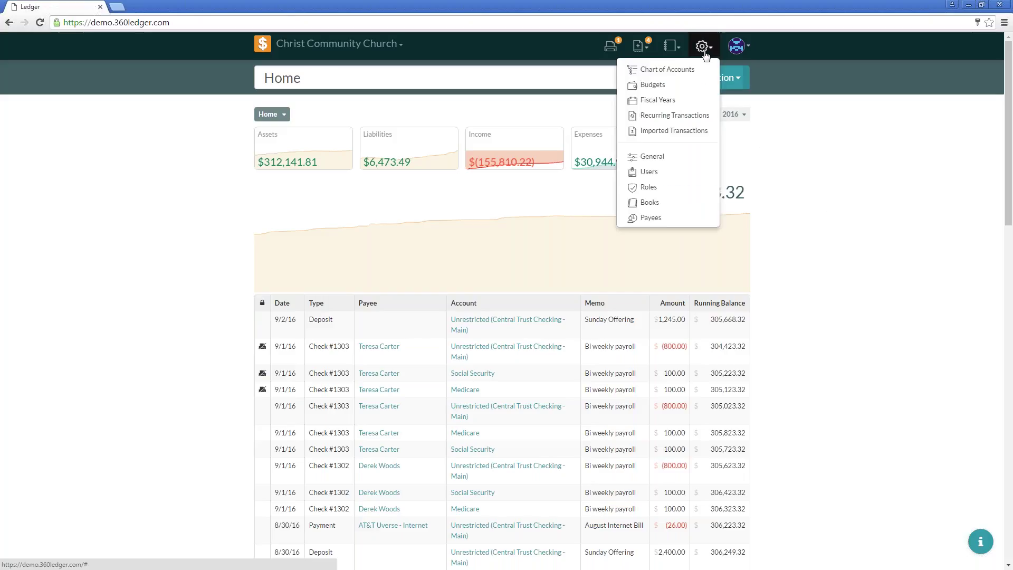
left_click(661, 202)
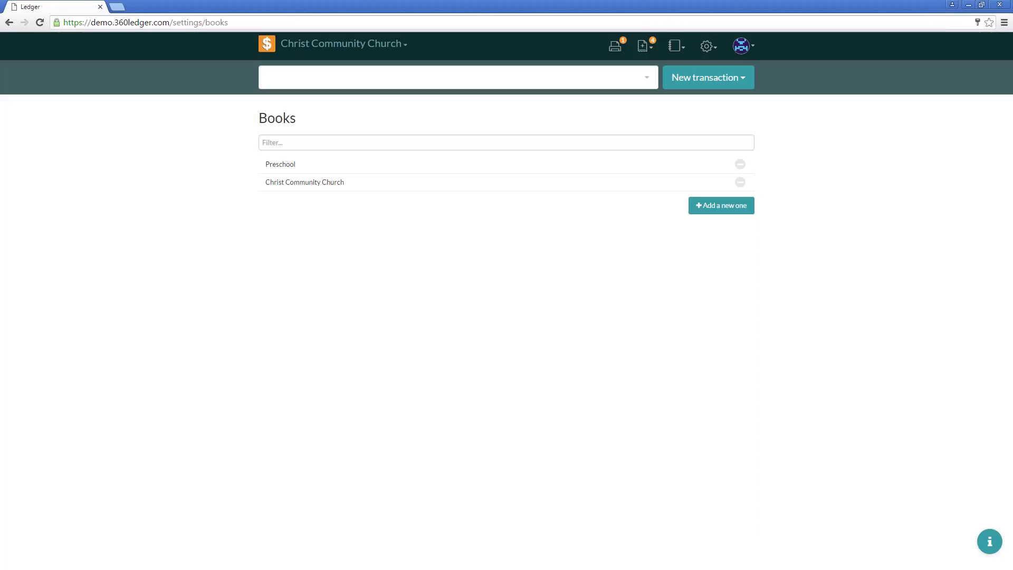
left_click(708, 47)
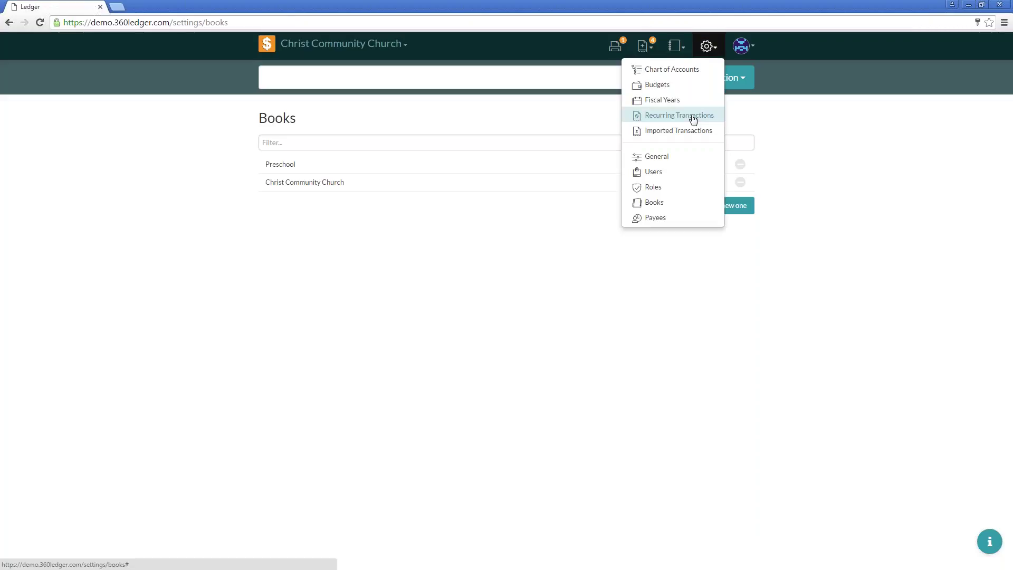
left_click(659, 203)
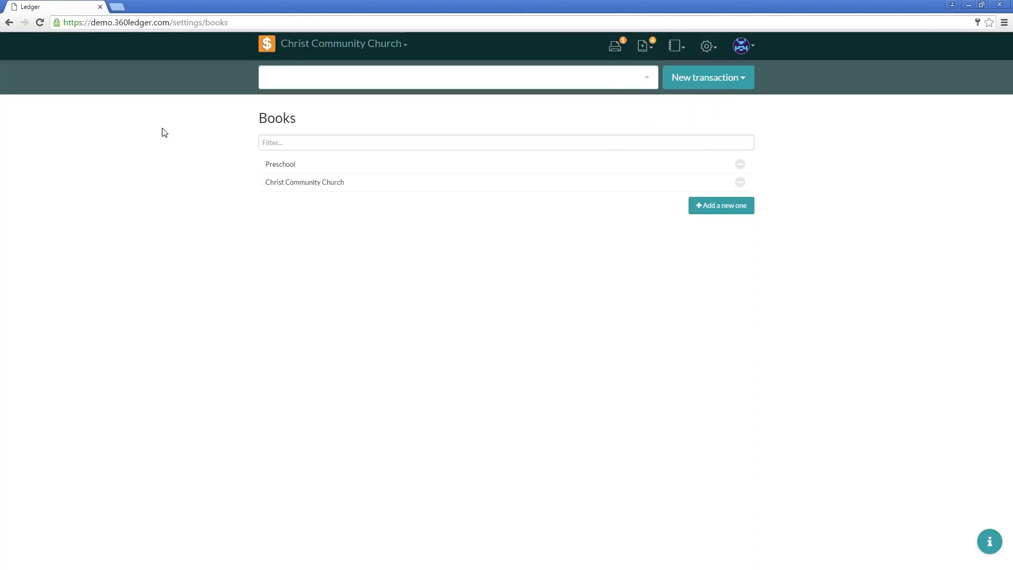
left_click(719, 210)
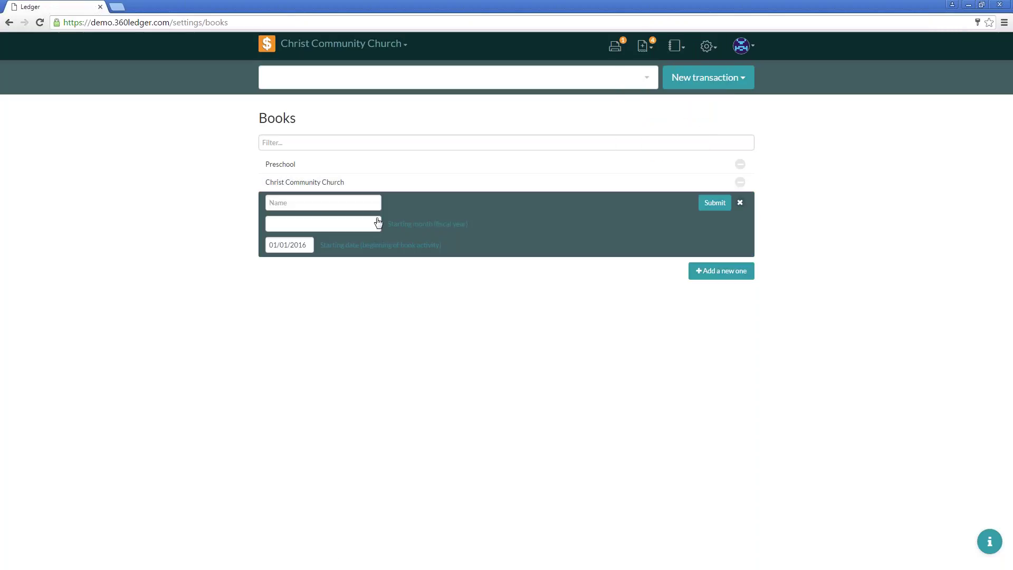
left_click(334, 203)
type("G")
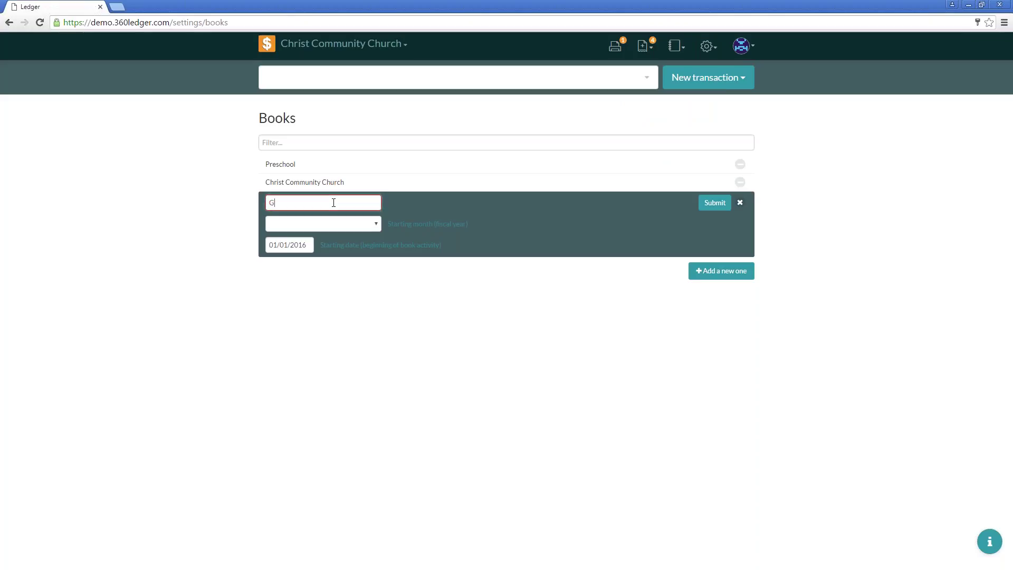
key("BackSpace")
type("Building Fund")
left_click(366, 224)
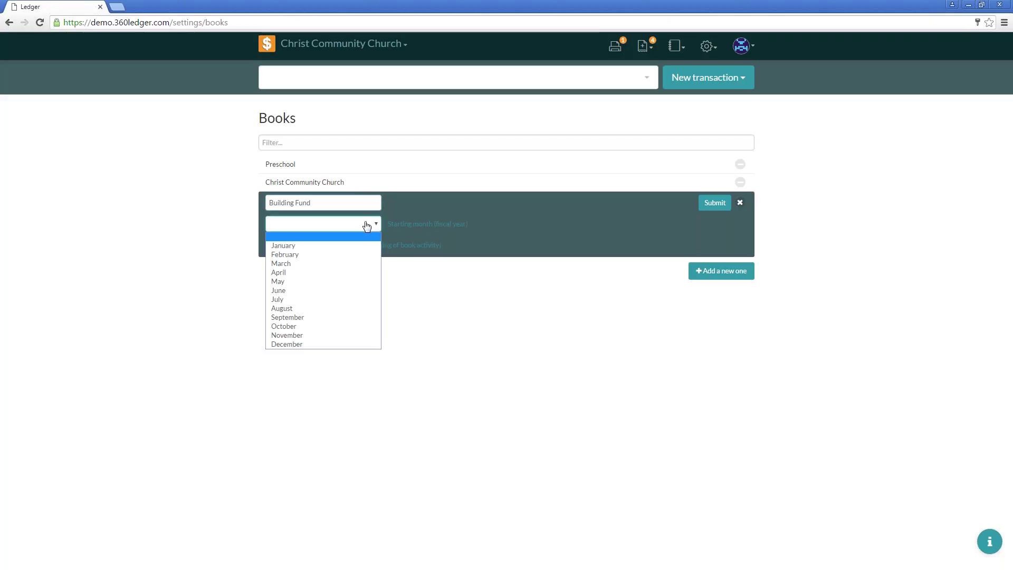
left_click(292, 246)
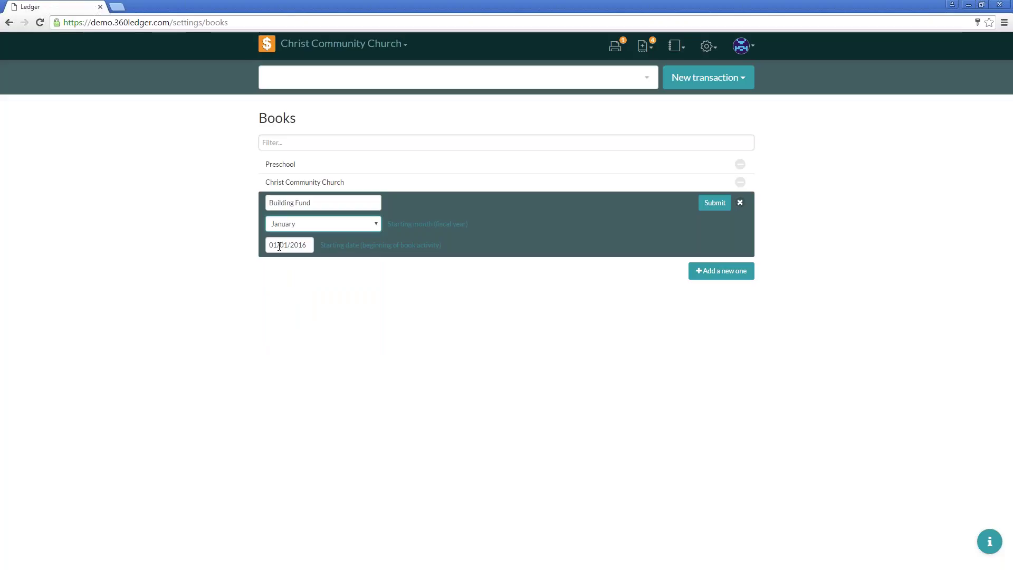
left_click(715, 204)
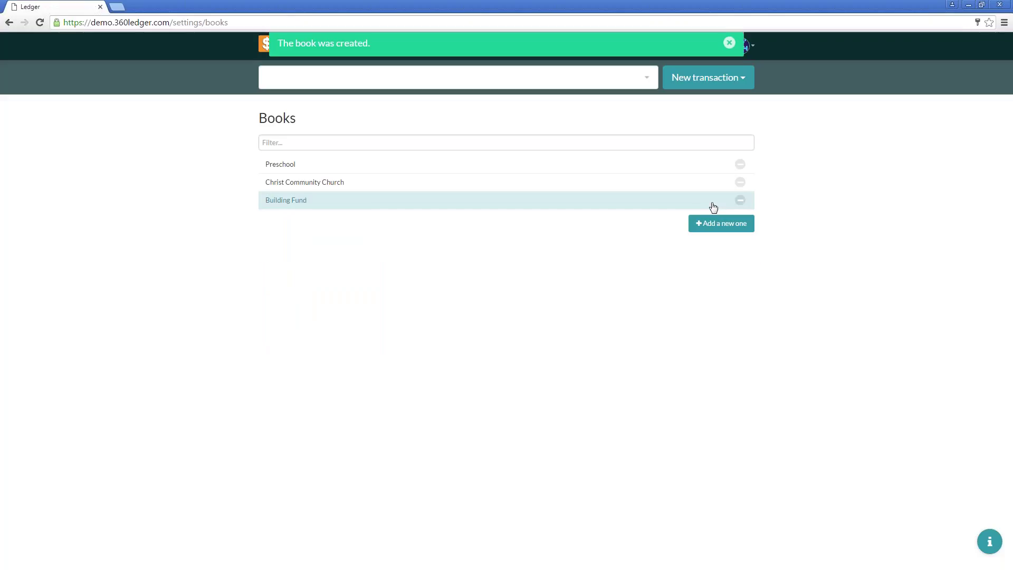
left_click(730, 45)
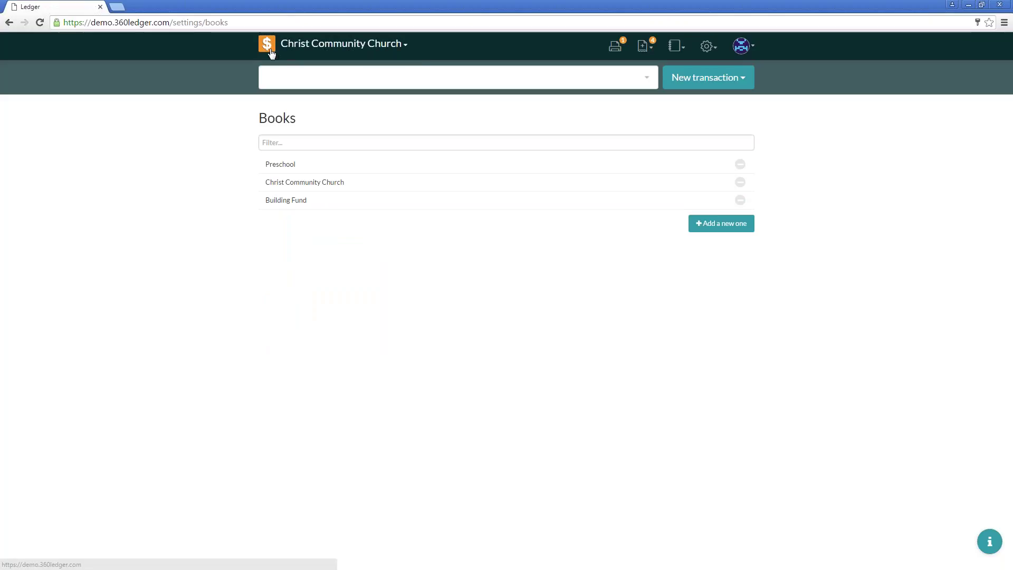
- Switch to the Building Fund book to view its home page and return to the Christ Community Church book
left_click(393, 52)
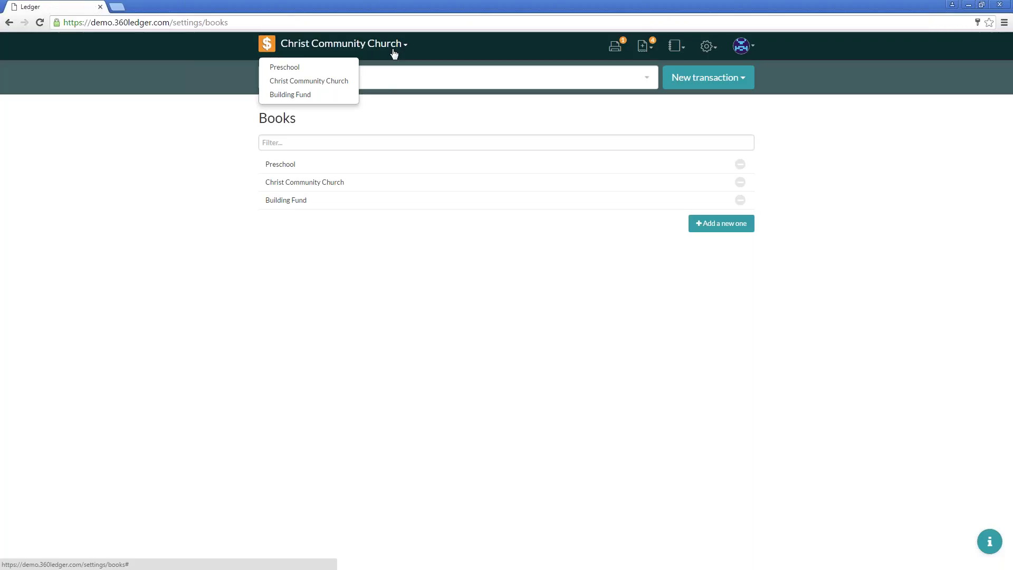
left_click(317, 97)
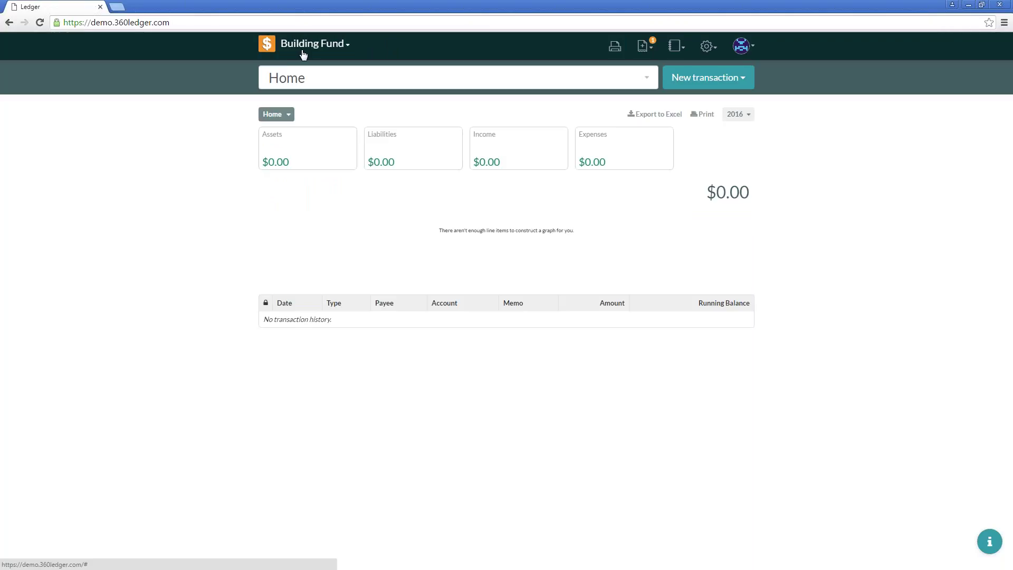
left_click(321, 48)
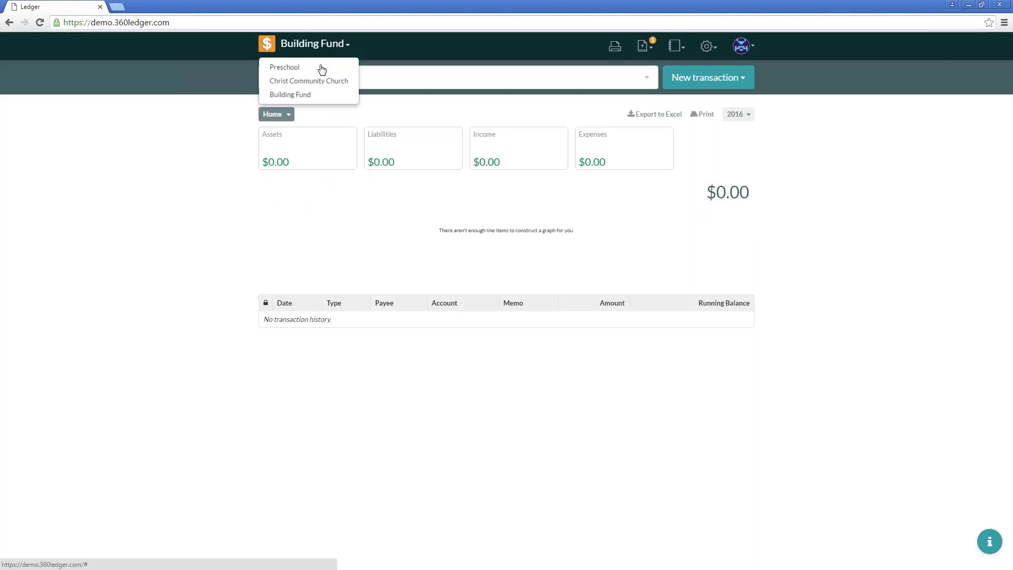
left_click(321, 80)
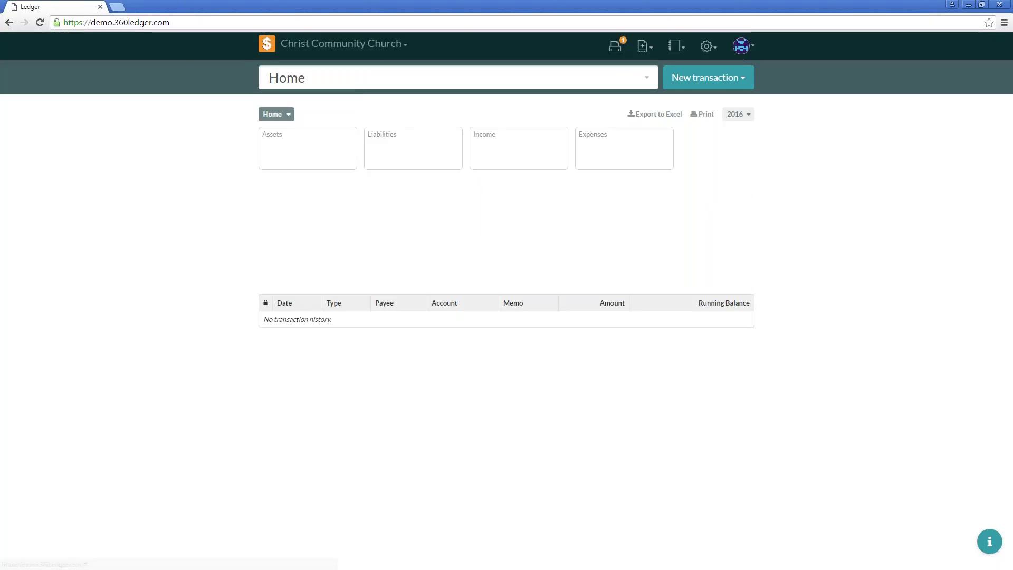
- In the Fiscal Years settings, choose August as the starting month of the next fiscal year without saving it
left_click(703, 46)
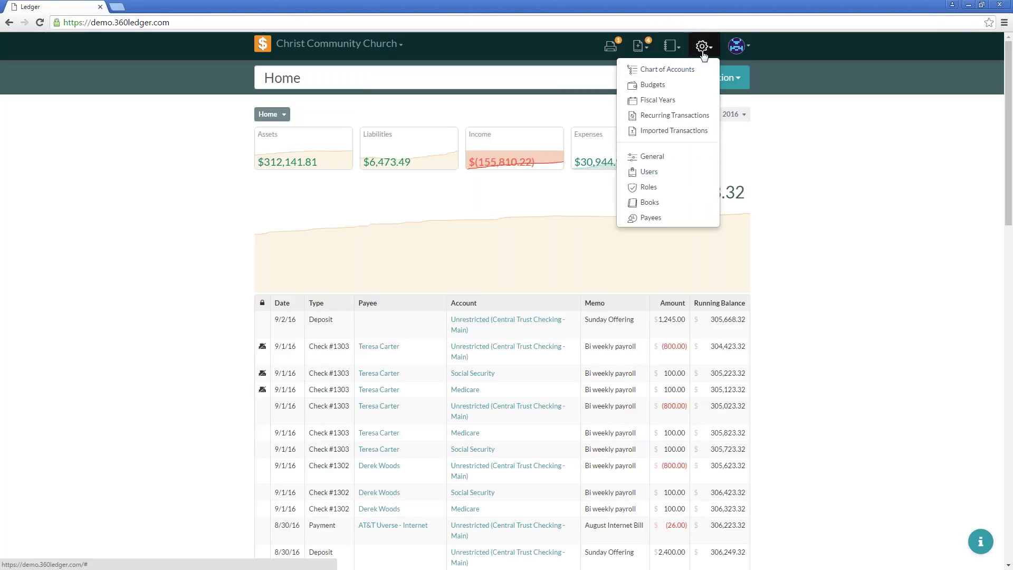
left_click(669, 100)
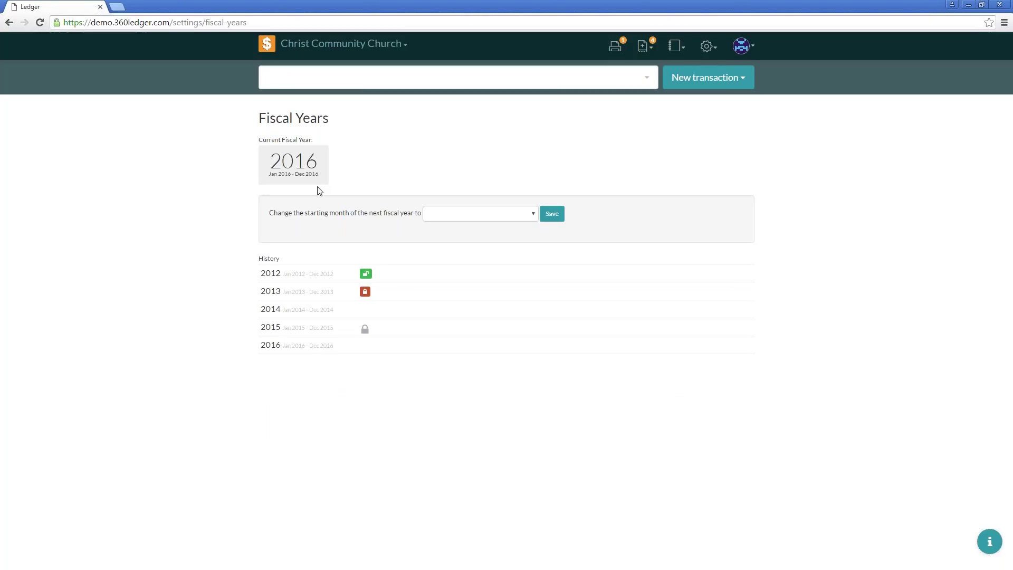
left_click(532, 216)
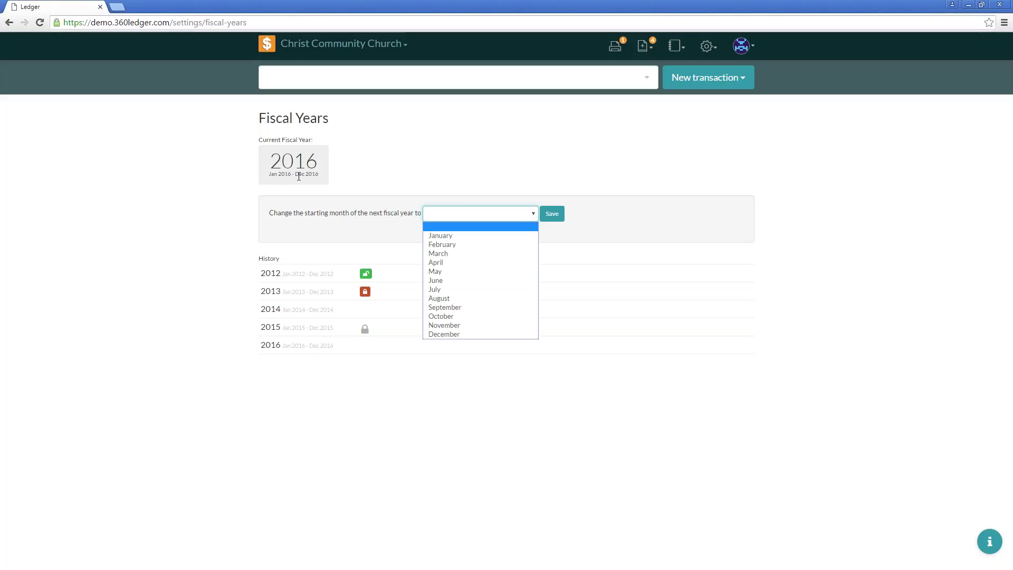
left_click(442, 299)
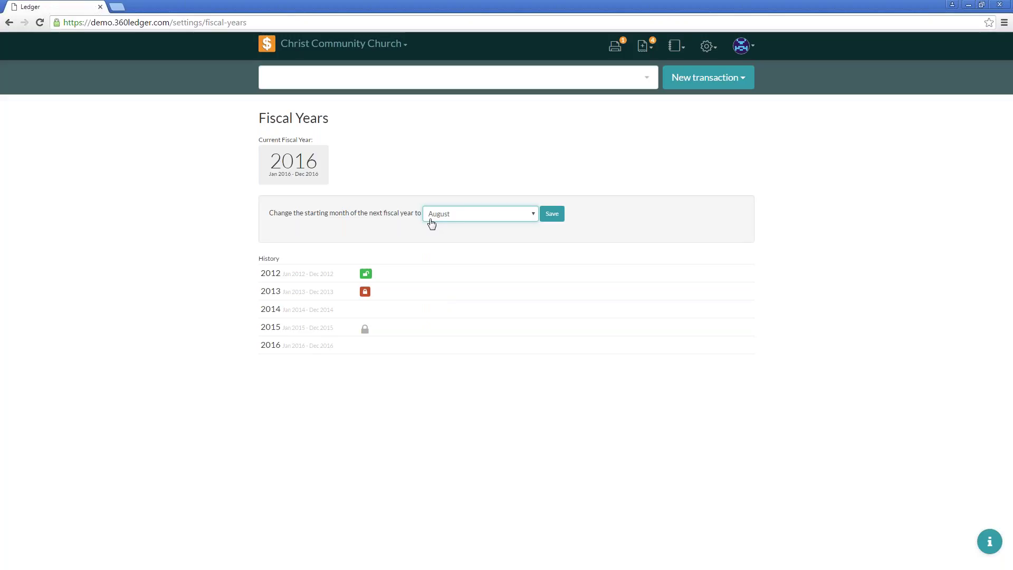
- Toggle the lock of fiscal year 2012 and back, and do the same for fiscal year 2013
left_click(366, 274)
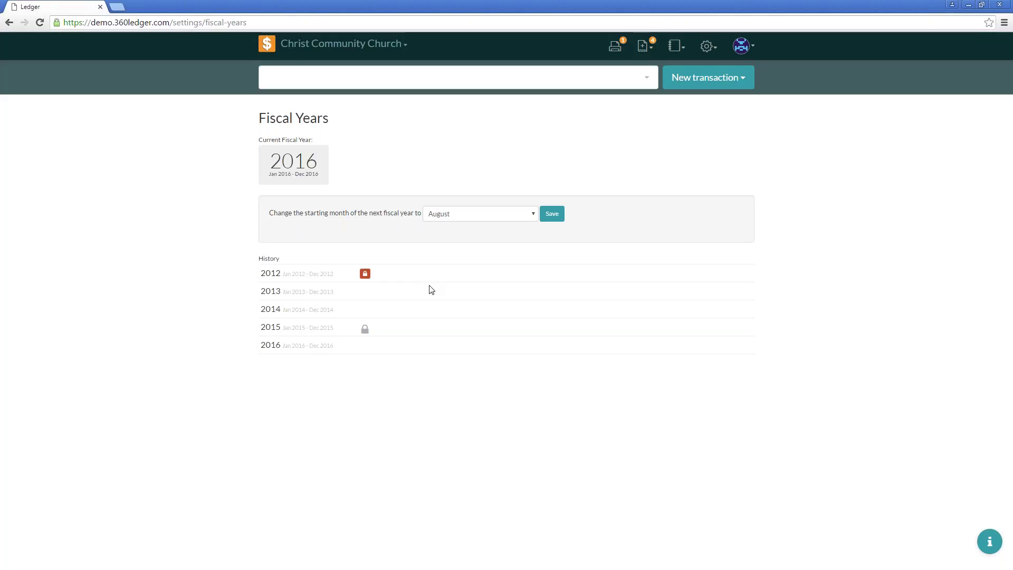
left_click(365, 275)
left_click(365, 293)
left_click(365, 292)
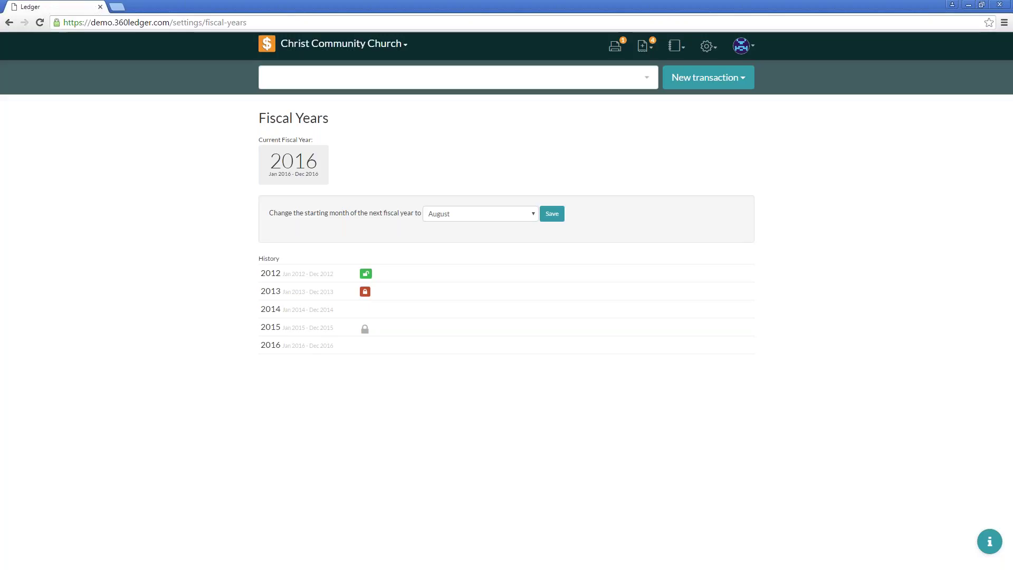
- Switch to the Building Fund book and open its chart of accounts
left_click(402, 45)
left_click(307, 95)
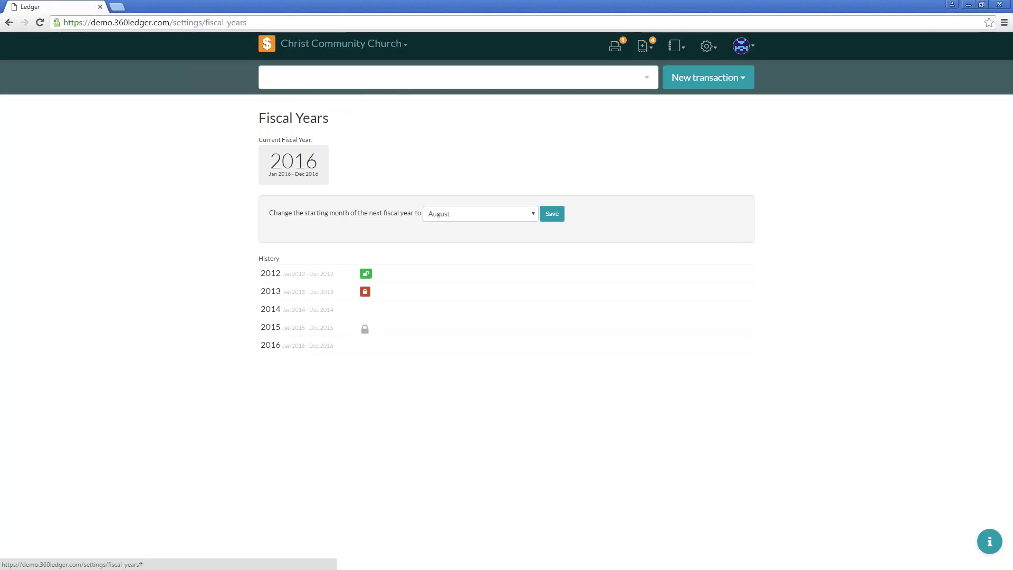
left_click(708, 47)
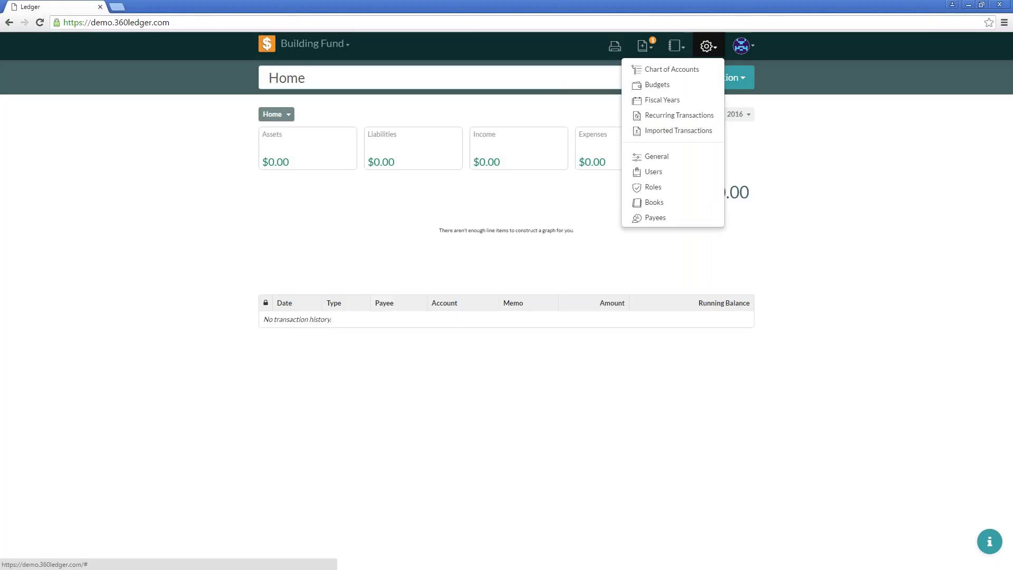
left_click(671, 70)
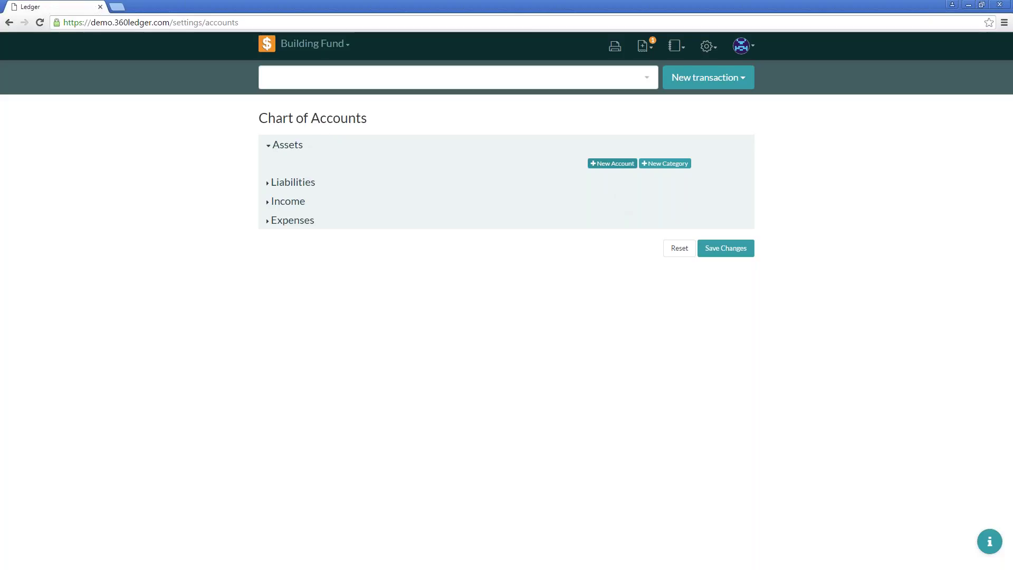
- Add a new category named Bank Account under Assets
left_click(654, 168)
left_click(354, 165)
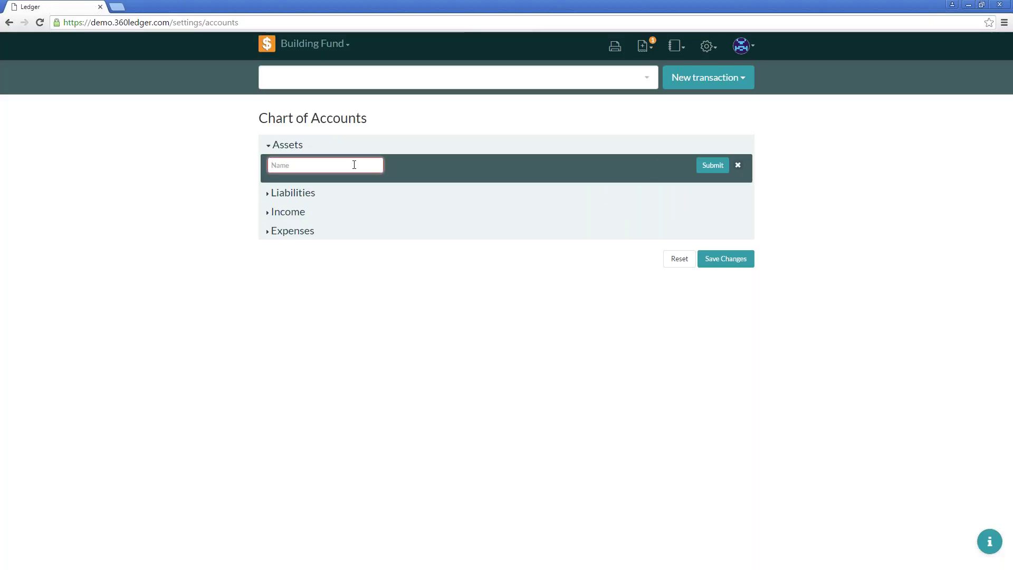
type("Bank Account")
left_click(704, 167)
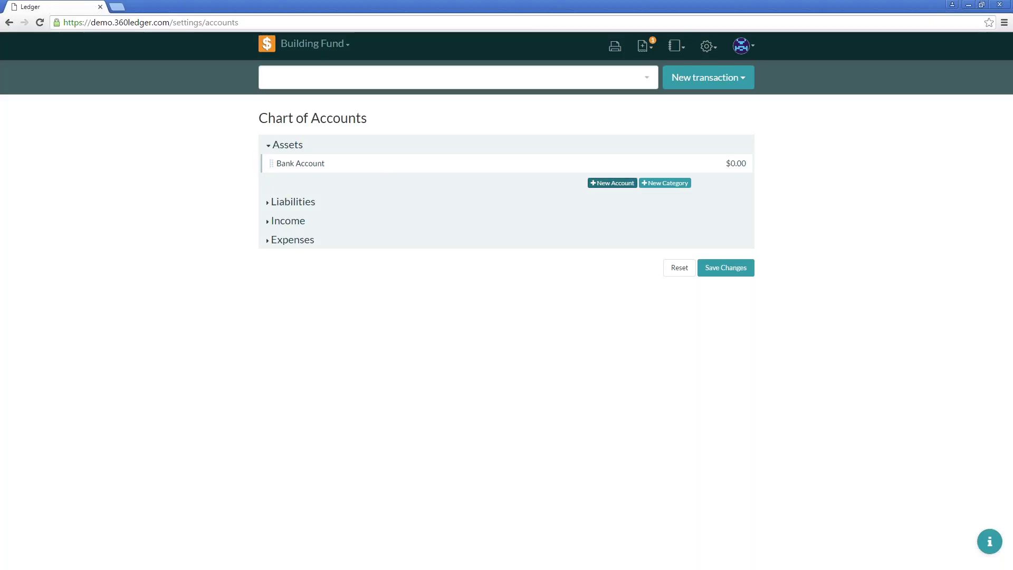
- Add an asset account named Checking that allows writing checks, with an initial balance of 0.00
left_click(612, 183)
left_click(349, 186)
type("Checking")
key("Tab")
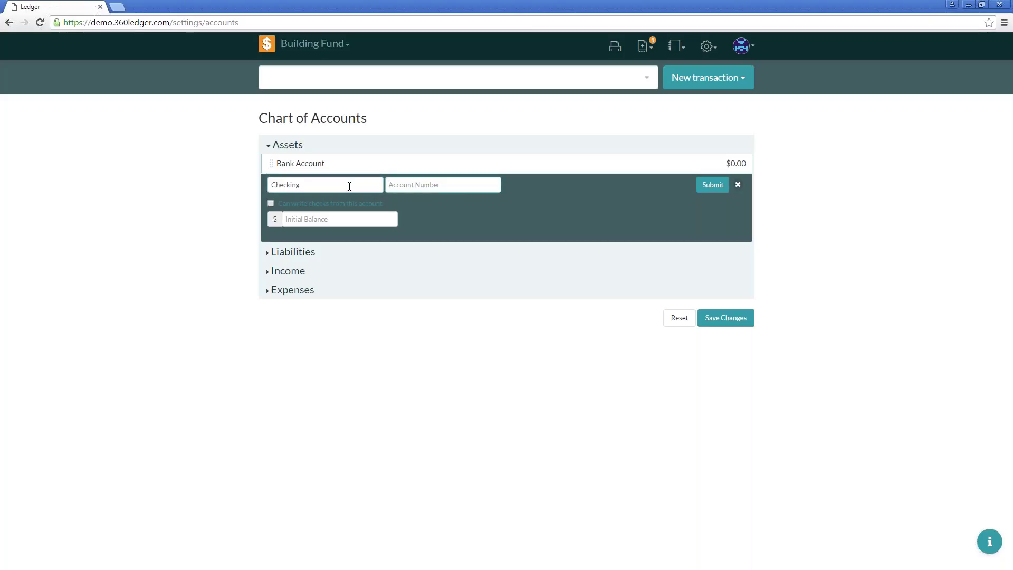
left_click(272, 205)
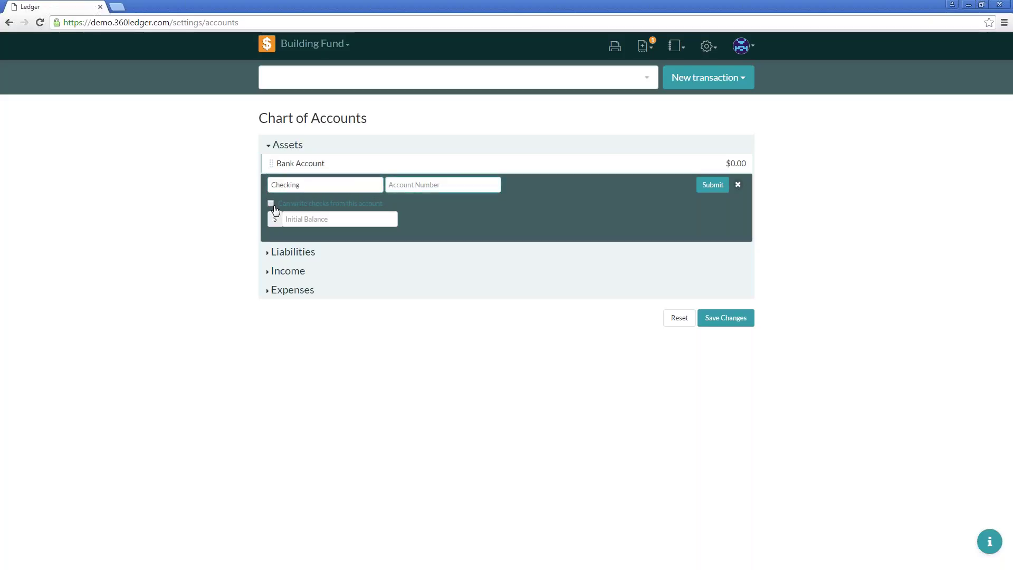
left_click(304, 223)
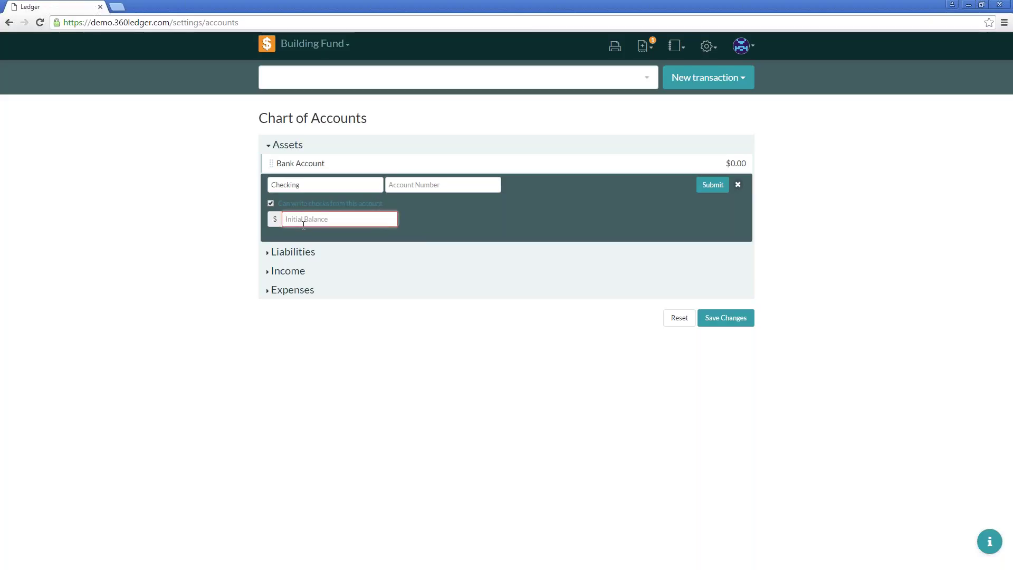
type("0.00")
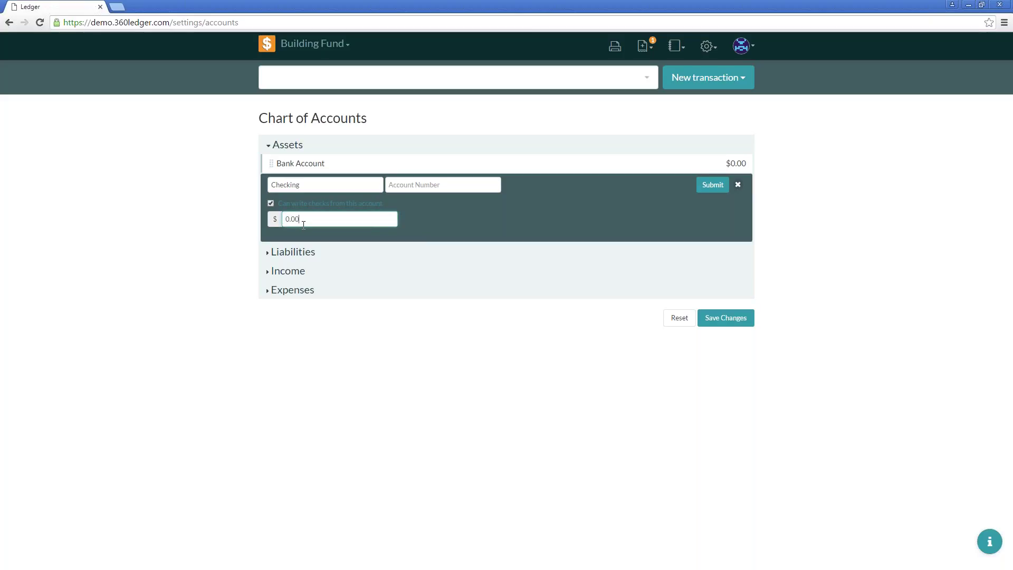
left_click(715, 187)
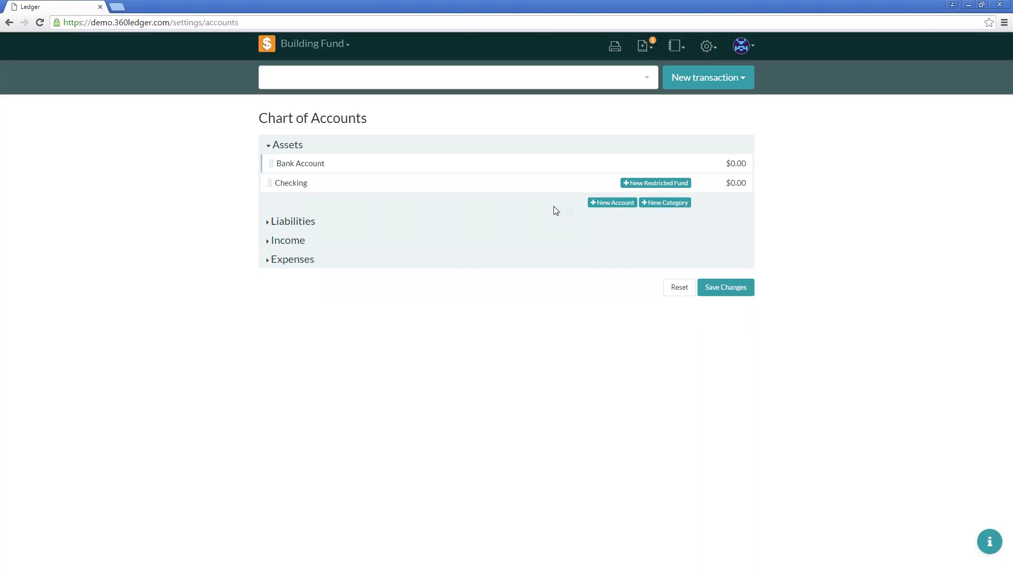
- Nest the Checking account under the Bank Account category and save the chart of accounts
mouse_move(304, 184)
left_mouse_down()
mouse_move(319, 186)
mouse_move(304, 185)
left_mouse_up()
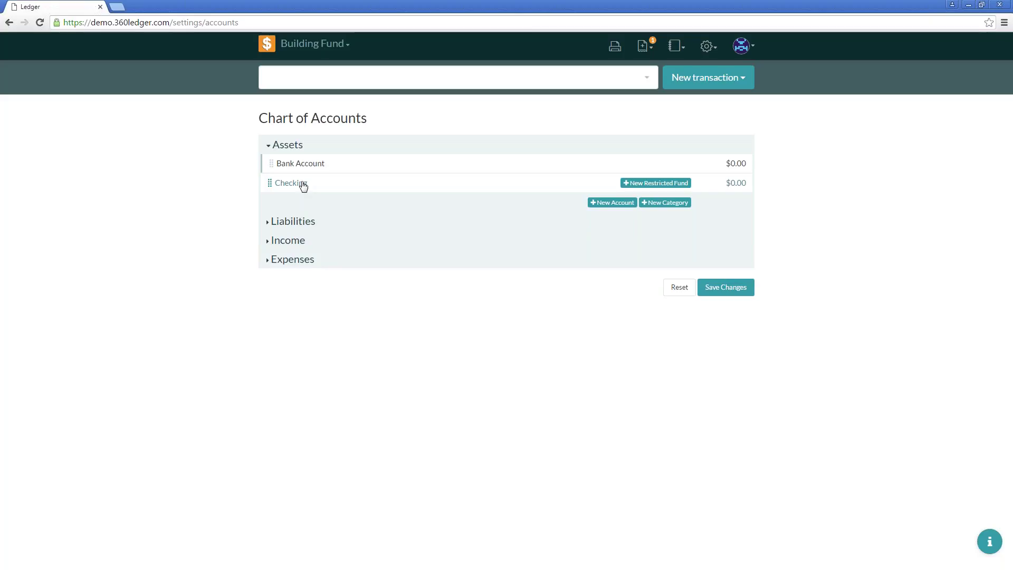
left_click_drag(304, 186, 303, 187)
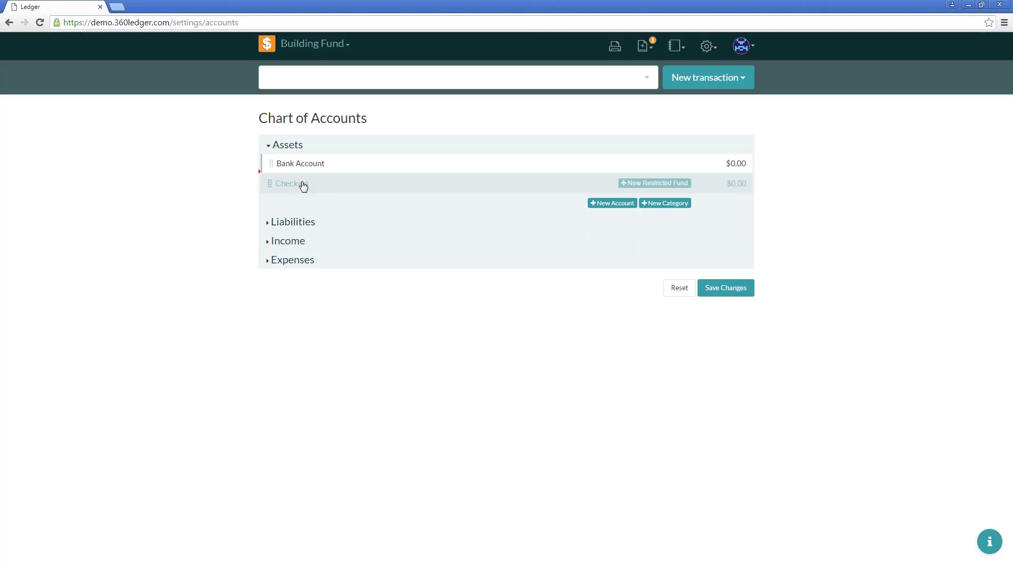
left_click_drag(304, 185, 376, 186)
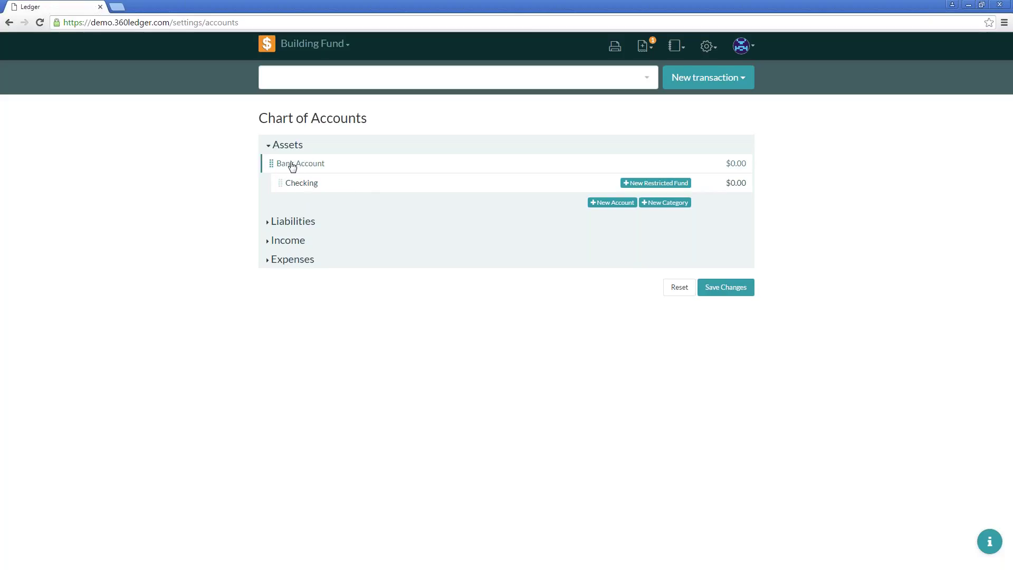
left_click(714, 283)
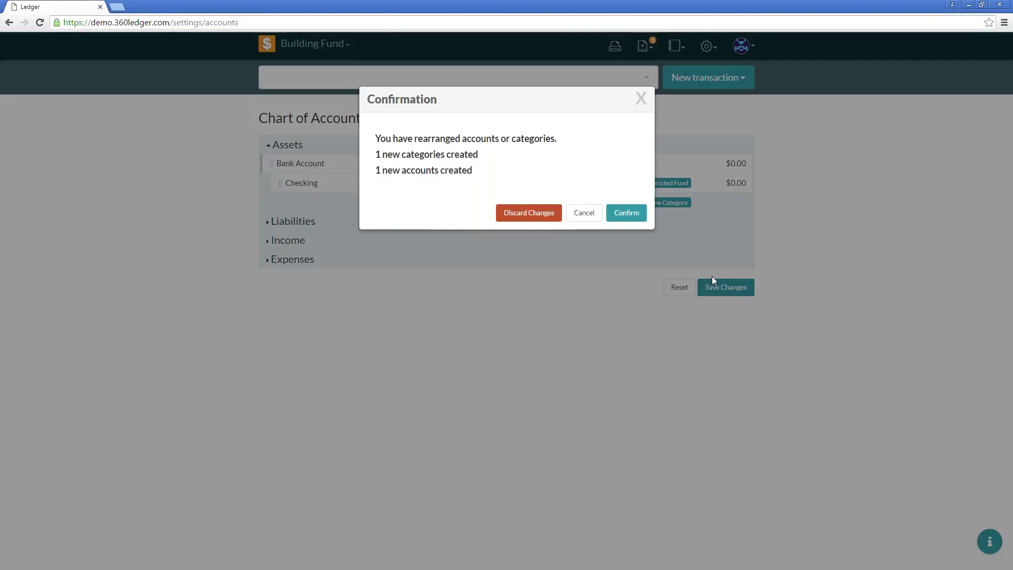
left_click(618, 214)
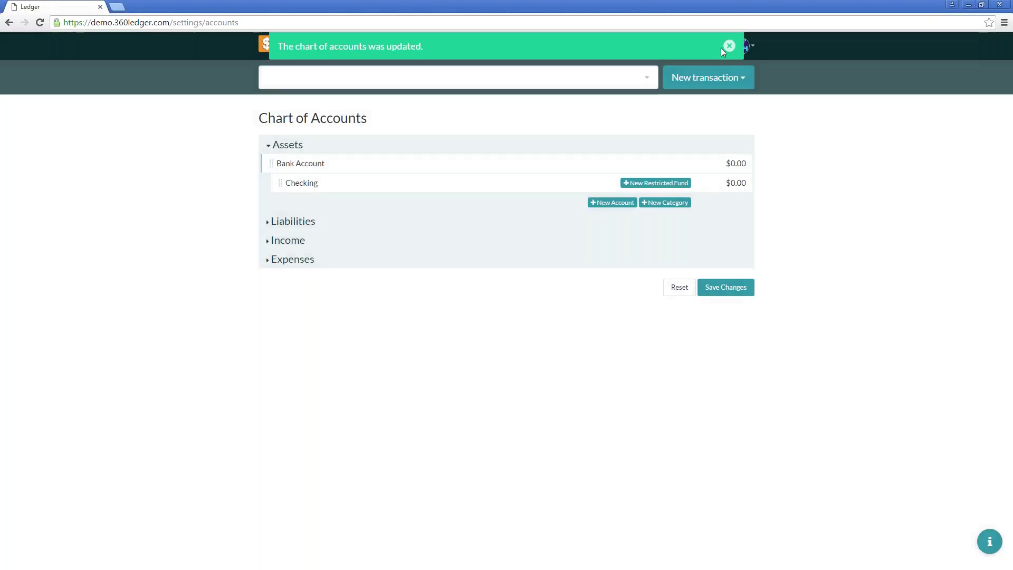
left_click(729, 46)
- Add a new category named Payroll Taxes under Liabilities
left_click(299, 227)
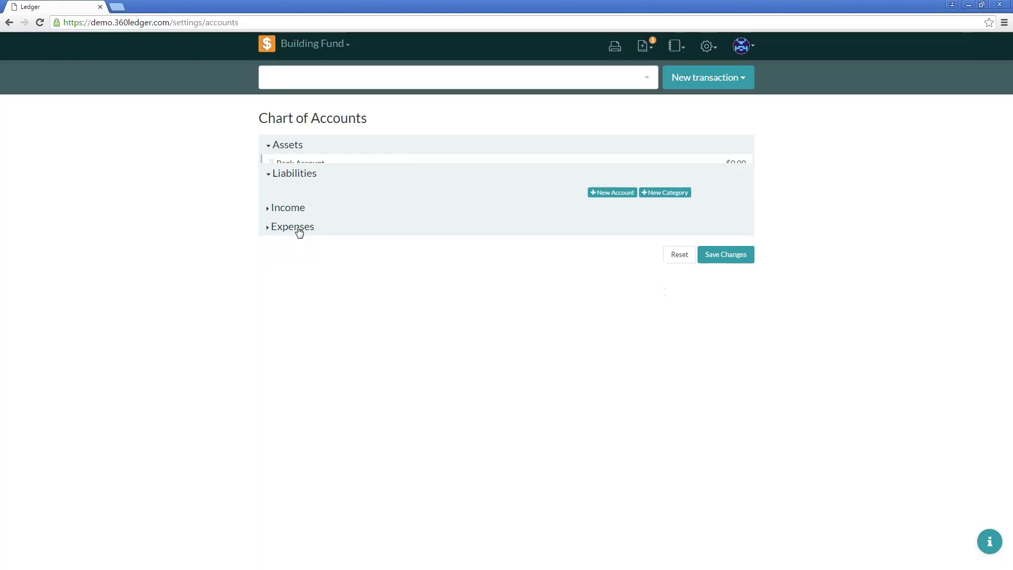
left_click(652, 186)
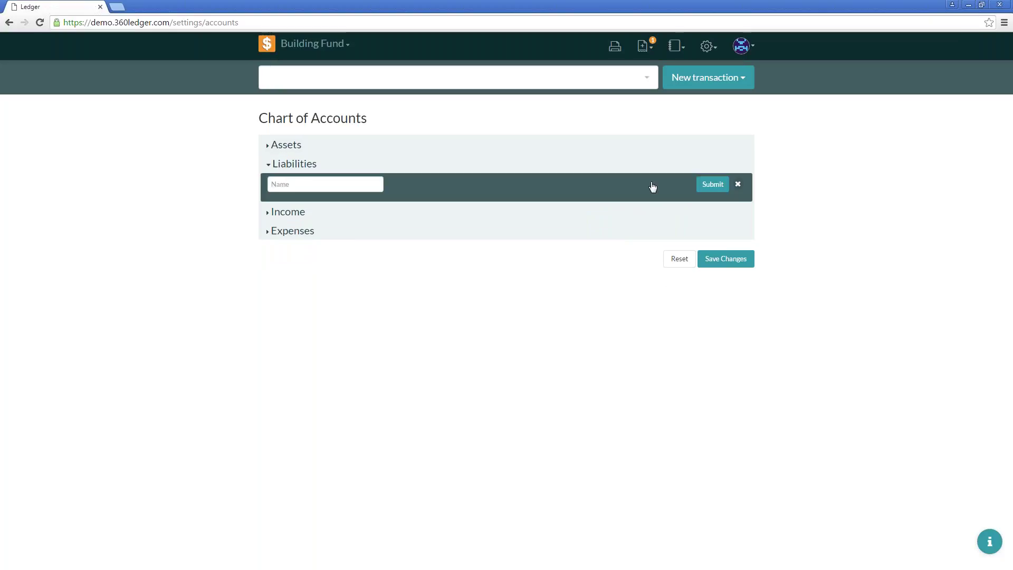
left_click(327, 183)
type("Payroll Taxes")
left_click(710, 186)
- Add a liability account named Federal Taxes with an initial balance of 0.00
left_click(615, 202)
left_click(368, 206)
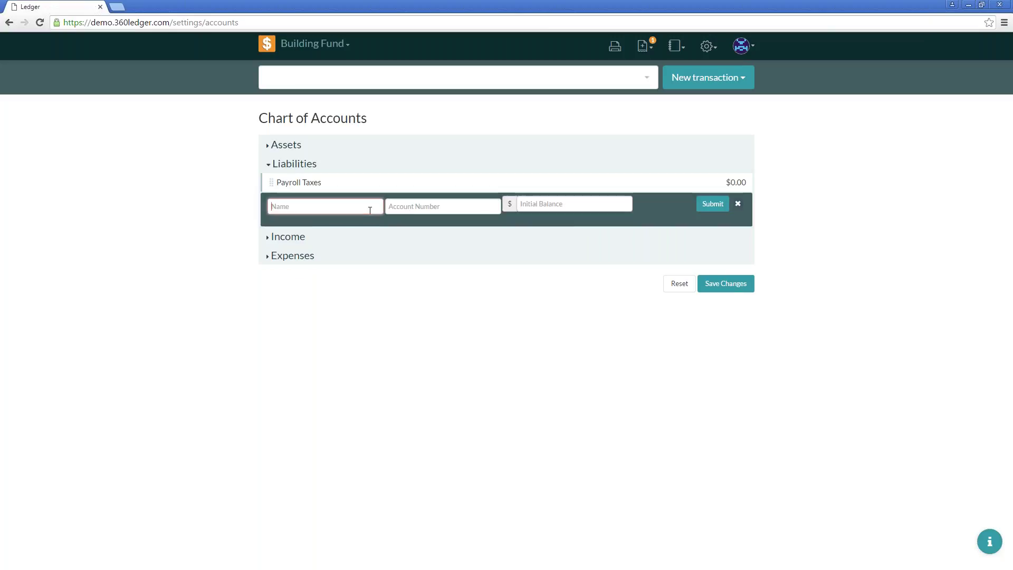
type("Feder")
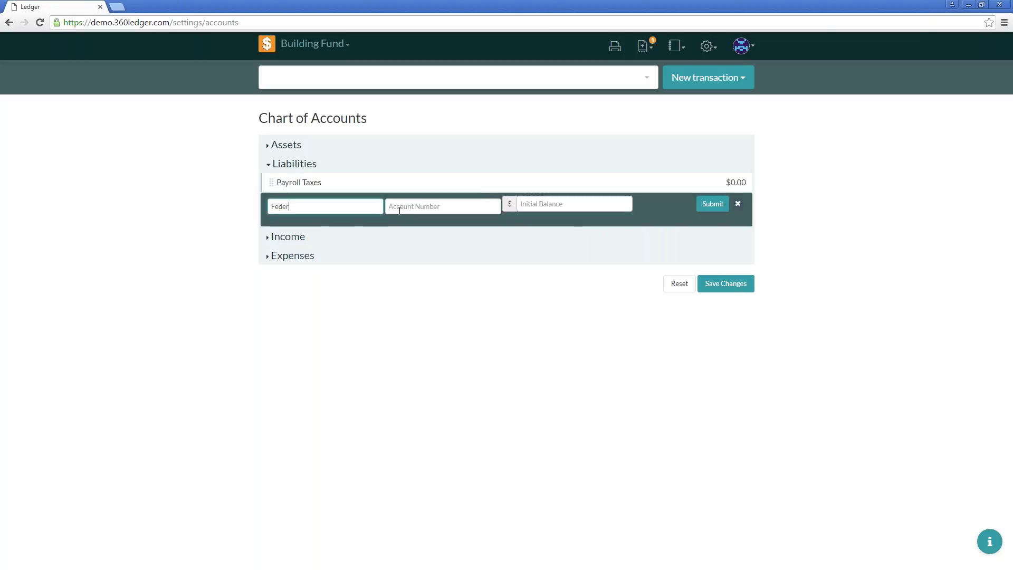
type("al Taxes")
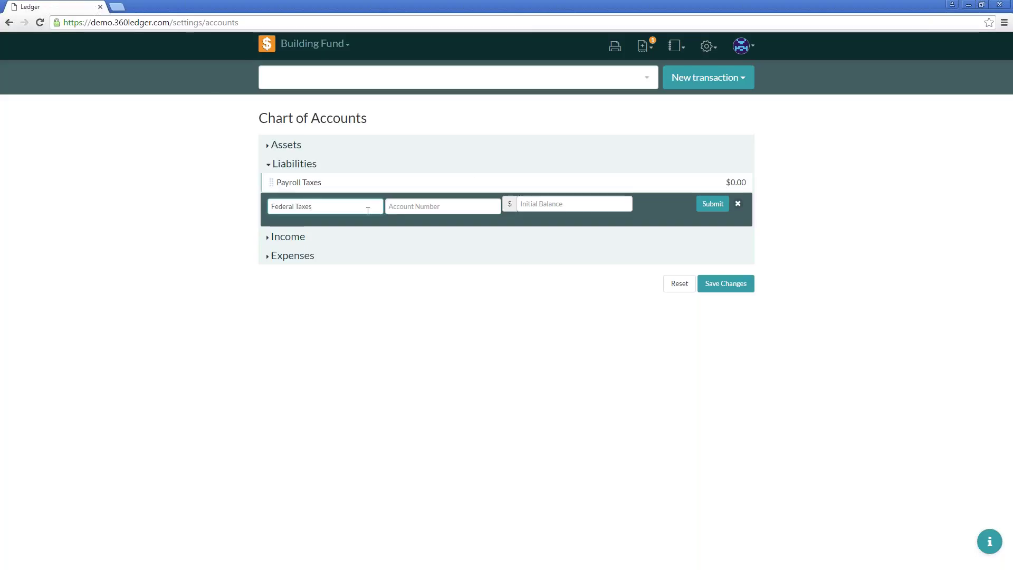
left_click(519, 204)
type("0.00")
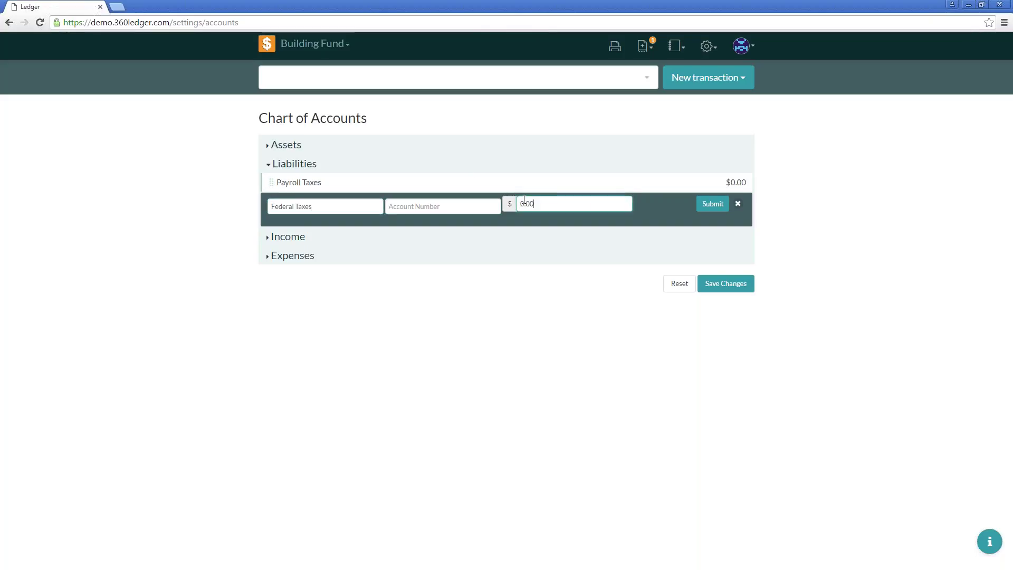
left_click(706, 207)
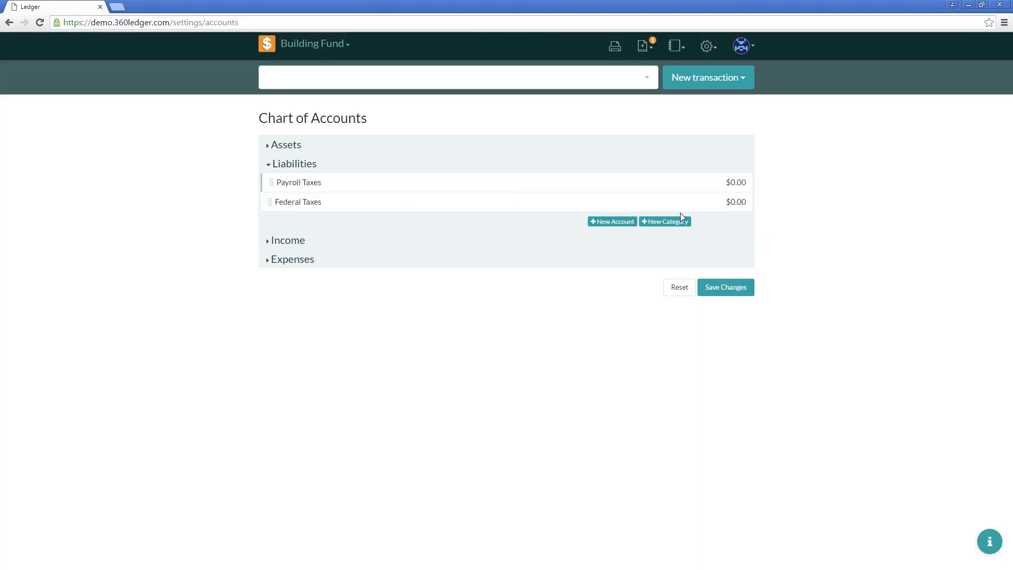
- Add a liability account named State Taxes with an initial balance of 0.00
left_click(607, 222)
left_click(358, 227)
type("State Taxes")
left_click(574, 224)
type("0.00")
left_click(723, 221)
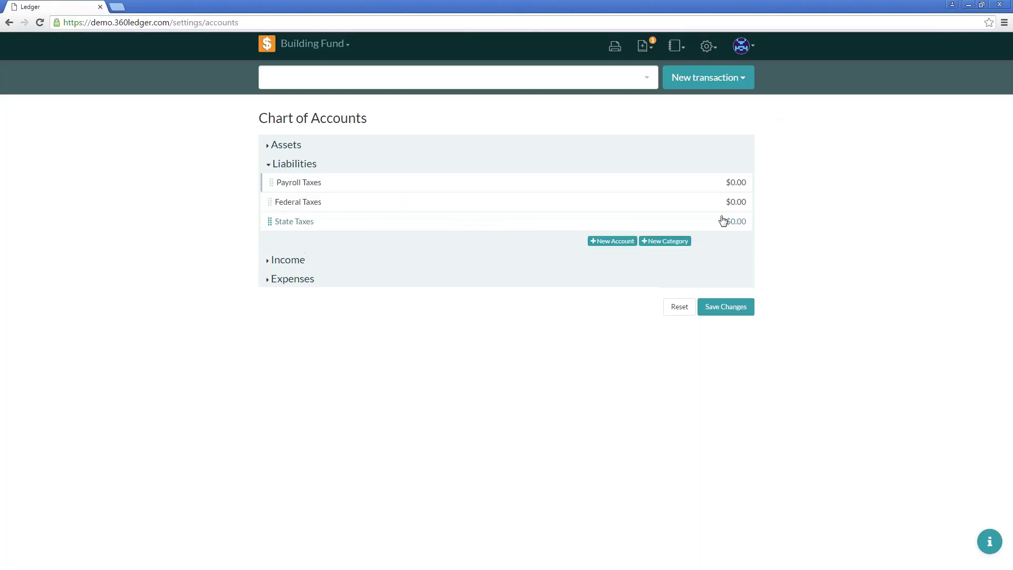
- Nest the Federal Taxes and State Taxes accounts under the Payroll Taxes category and save the changes
left_click_drag(297, 206, 341, 224)
left_click(724, 307)
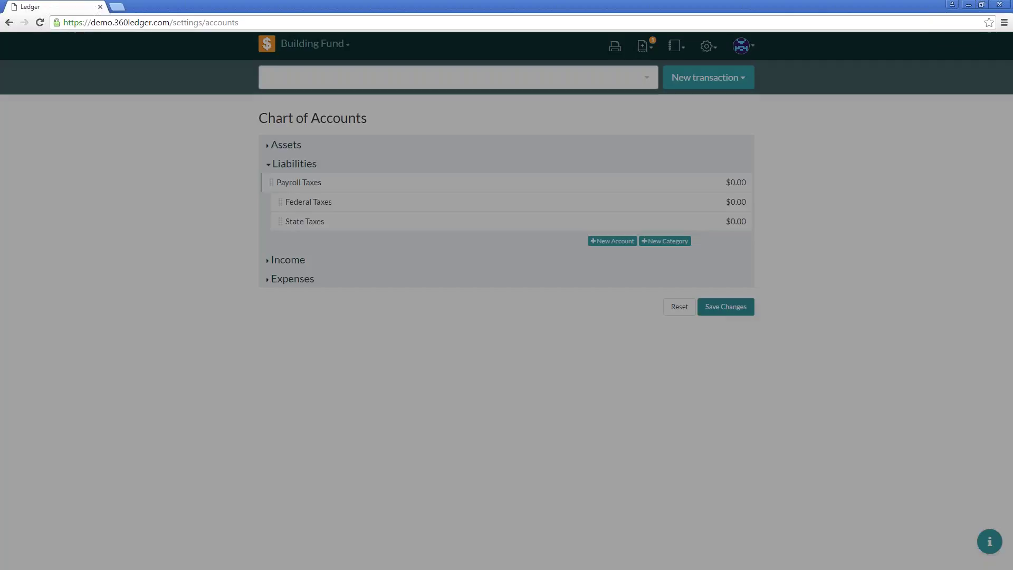
left_click(626, 211)
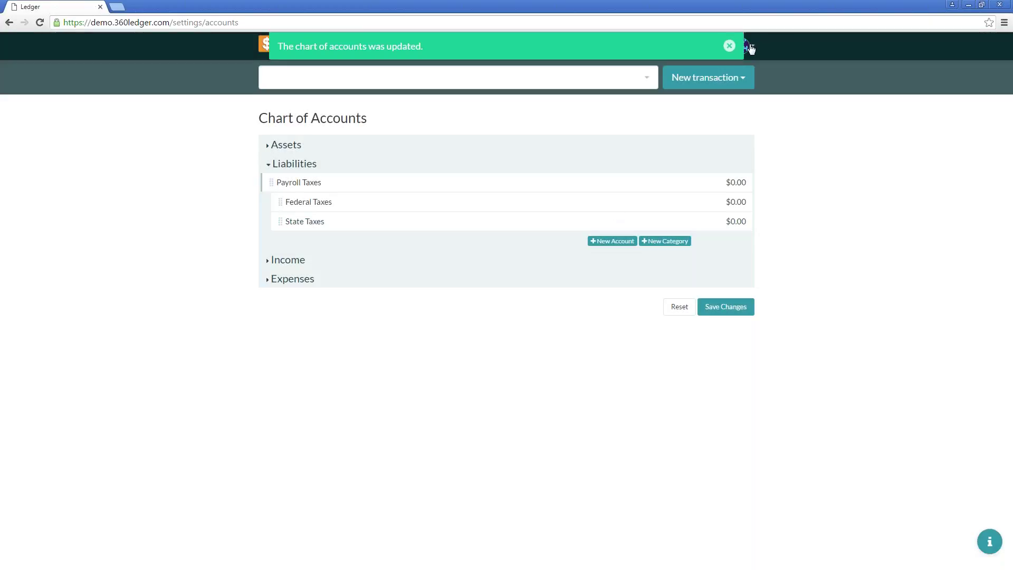
left_click(729, 46)
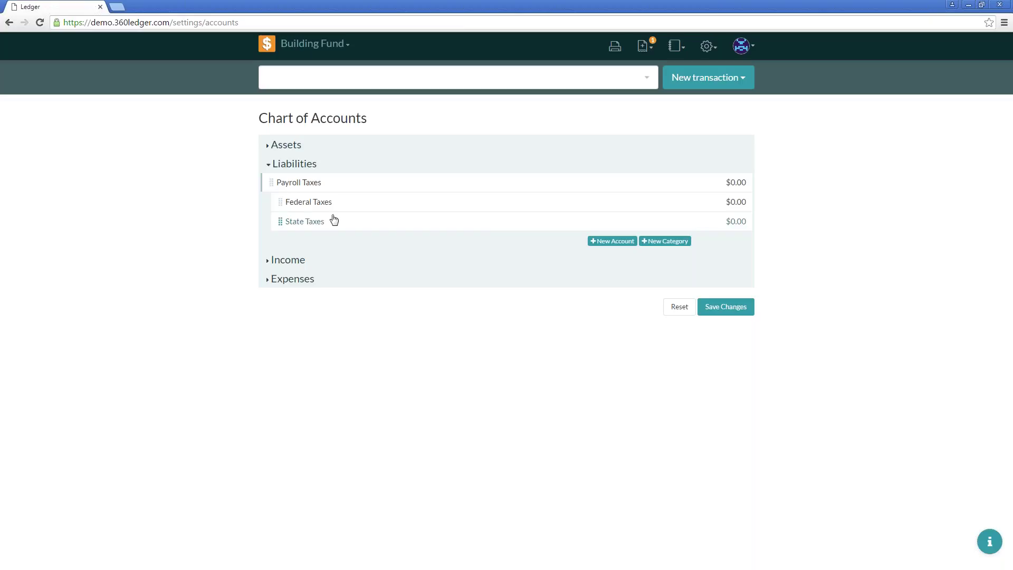
- Add a new category named Sunday Offerings under Income
left_click(294, 262)
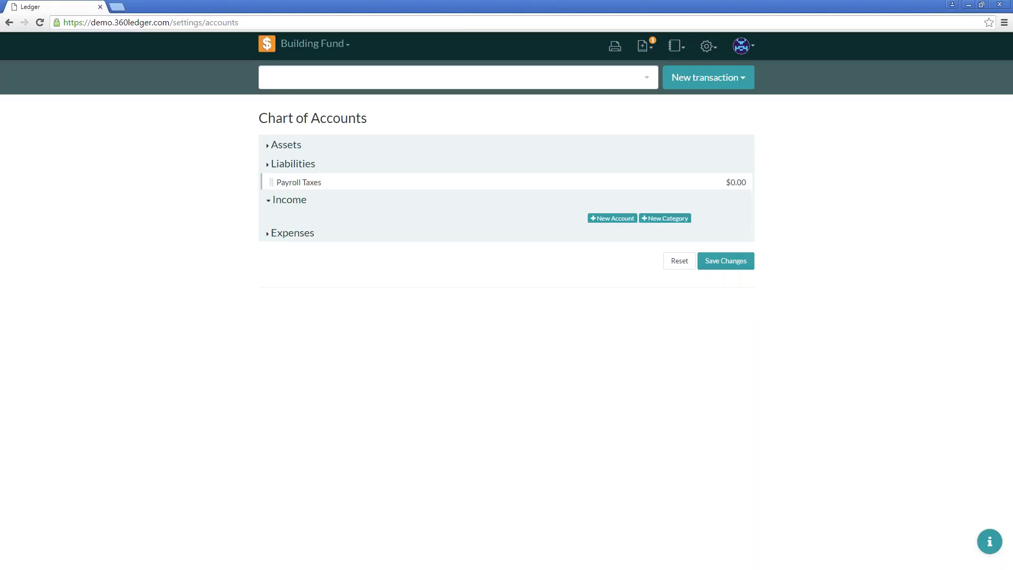
left_click(665, 202)
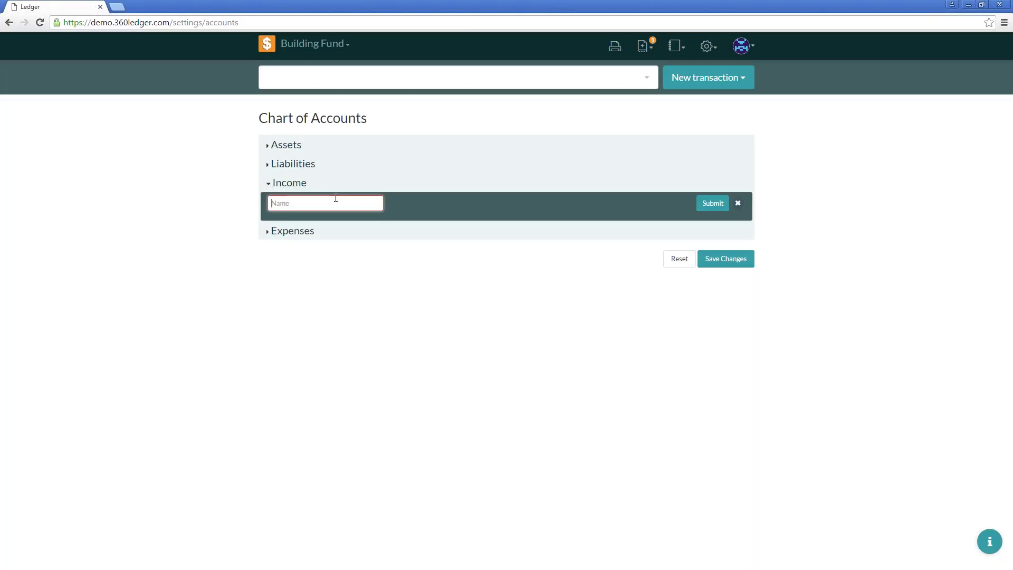
type("Sunday Offerings")
left_click(713, 203)
- Add an income account named Envelopes with an initial balance of 0.00
left_click(626, 220)
left_click(371, 224)
type("Envelopes")
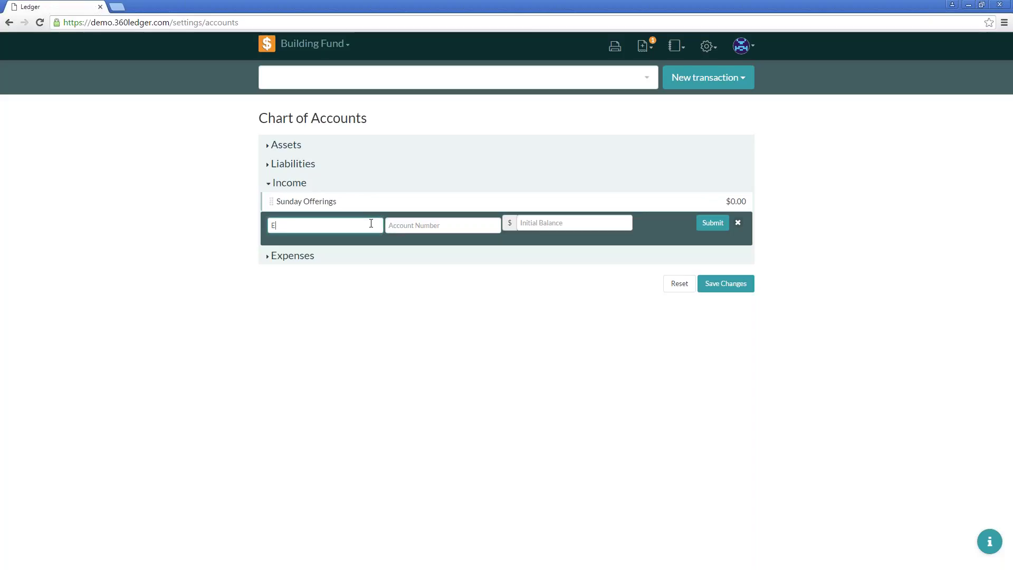
left_click(596, 219)
type("0.00")
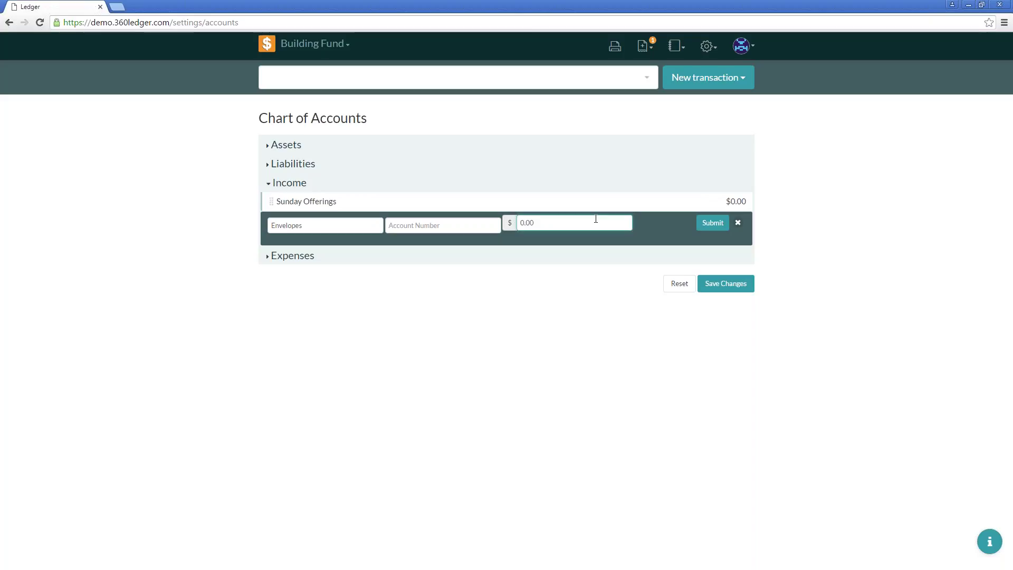
left_click(713, 222)
- Nest the Envelopes account under the Sunday Offerings category and save the changes
left_click_drag(304, 224, 378, 215)
left_click(730, 289)
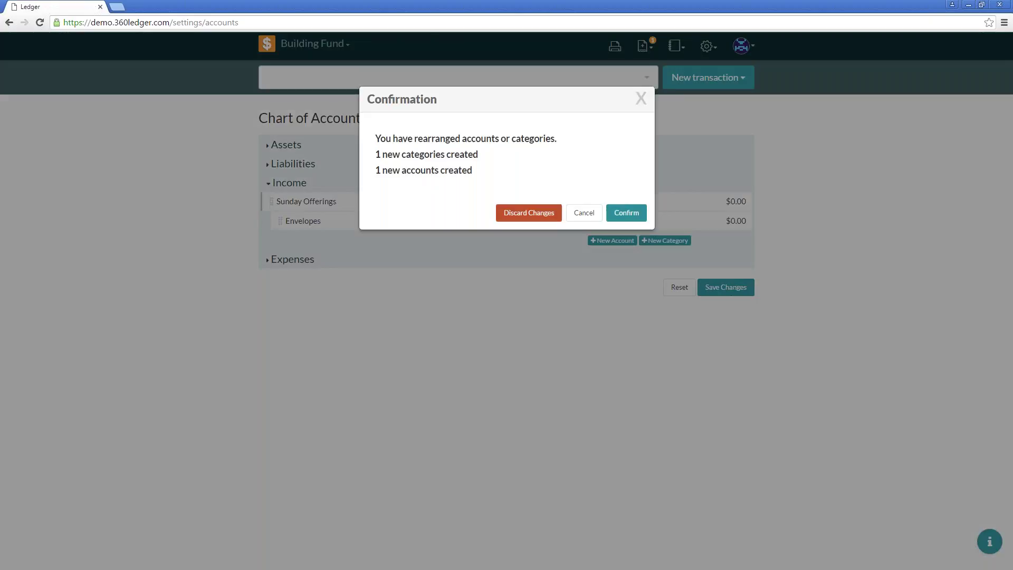
left_click(627, 211)
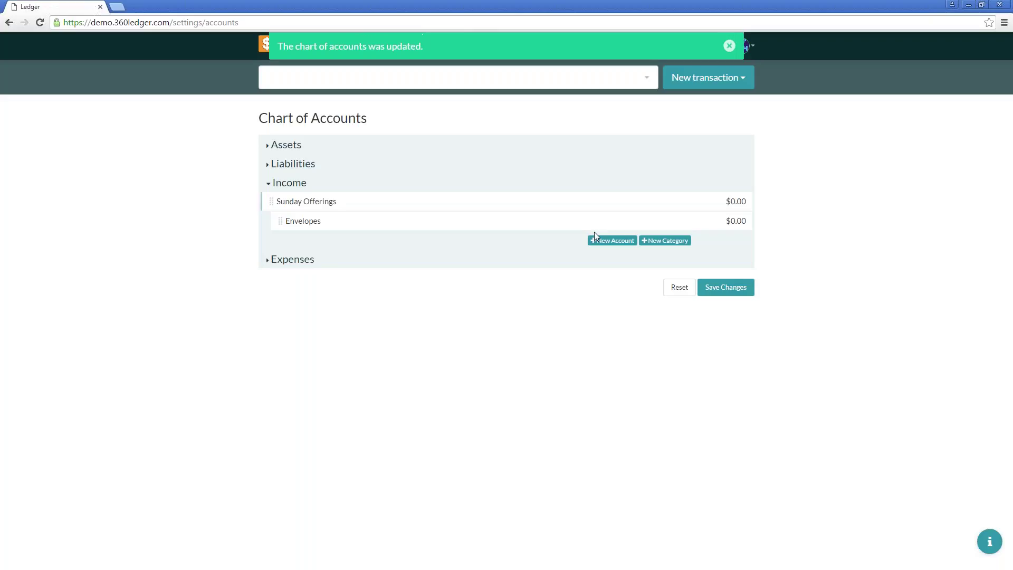
- Add a new category named Office Expenses under Expenses
left_click(299, 259)
left_click(670, 221)
left_click(322, 221)
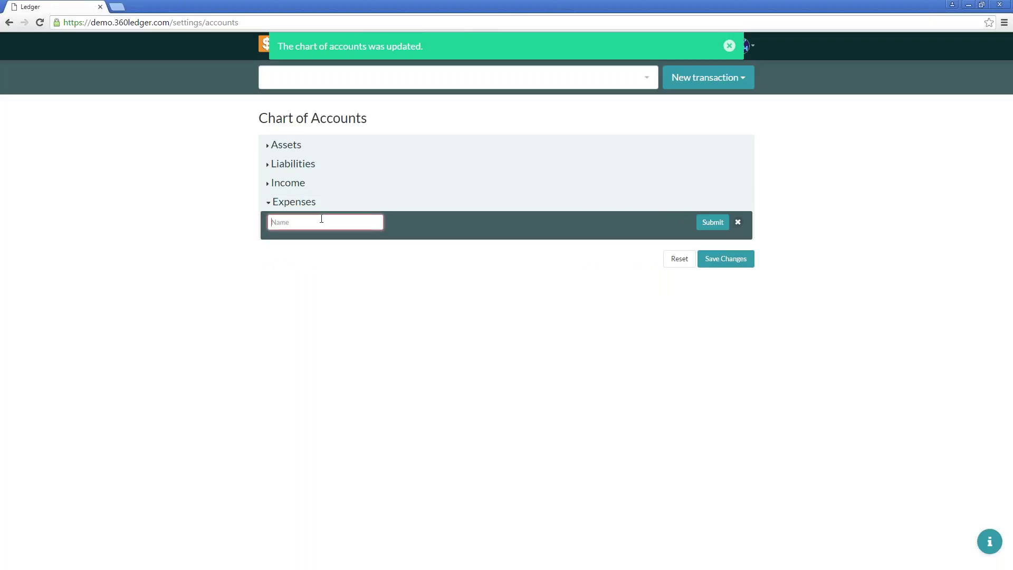
type("office")
key("ctrl+a")
type("O")
left_click(710, 224)
- Add an expense account named Church Supplies with an initial balance of 0.00
left_click(611, 238)
left_click(350, 247)
type("C")
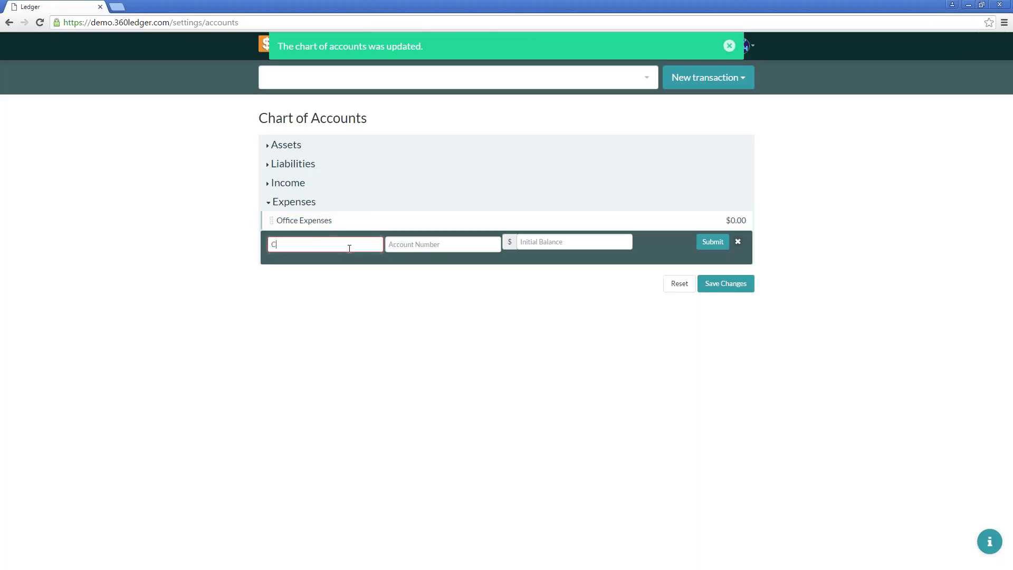
type("hurch Supplies")
left_click(528, 242)
type("0.0")
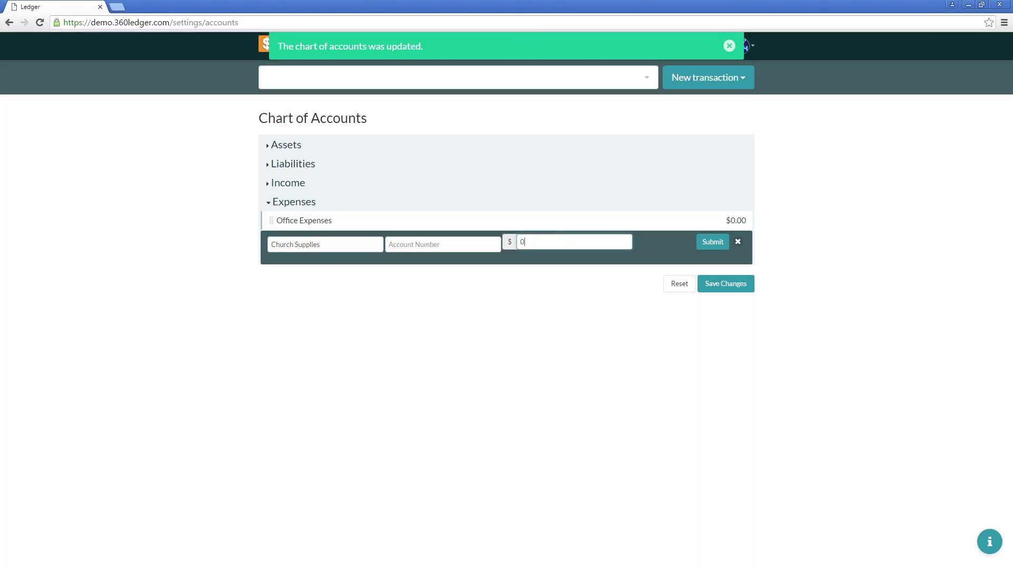
left_click(714, 244)
- Nest the Church Supplies account under the Office Expenses category and save the changes
left_click_drag(316, 245, 367, 239)
left_click(725, 288)
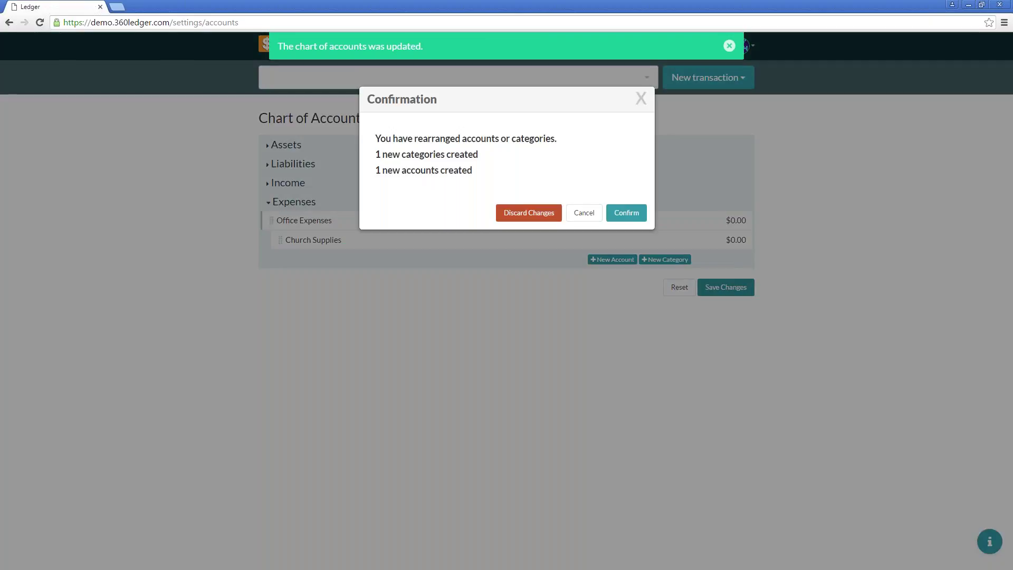
left_click(628, 213)
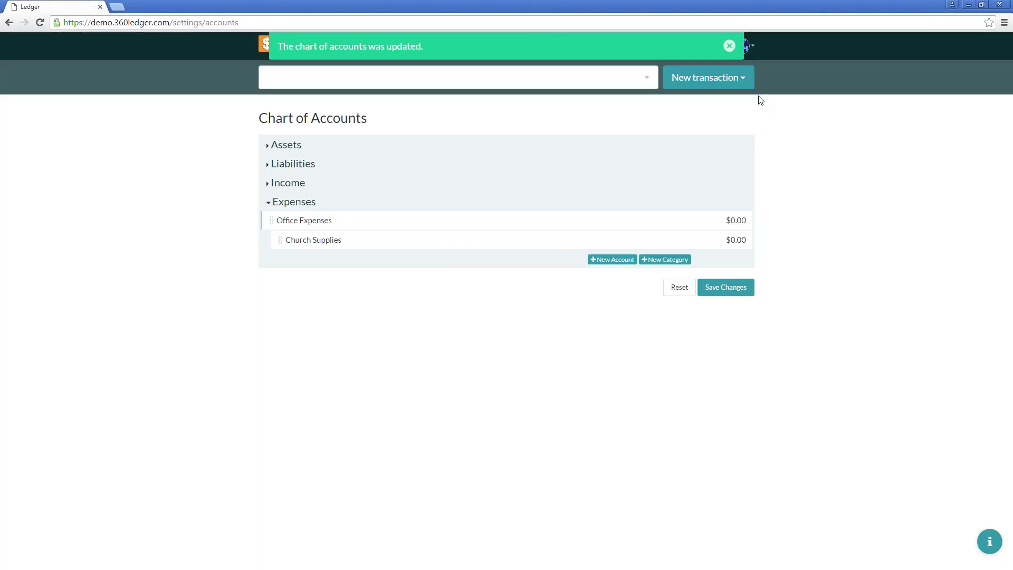
- Review the categories and accounts in the Assets, Liabilities, Income and Expenses sections one after another
left_click(273, 148)
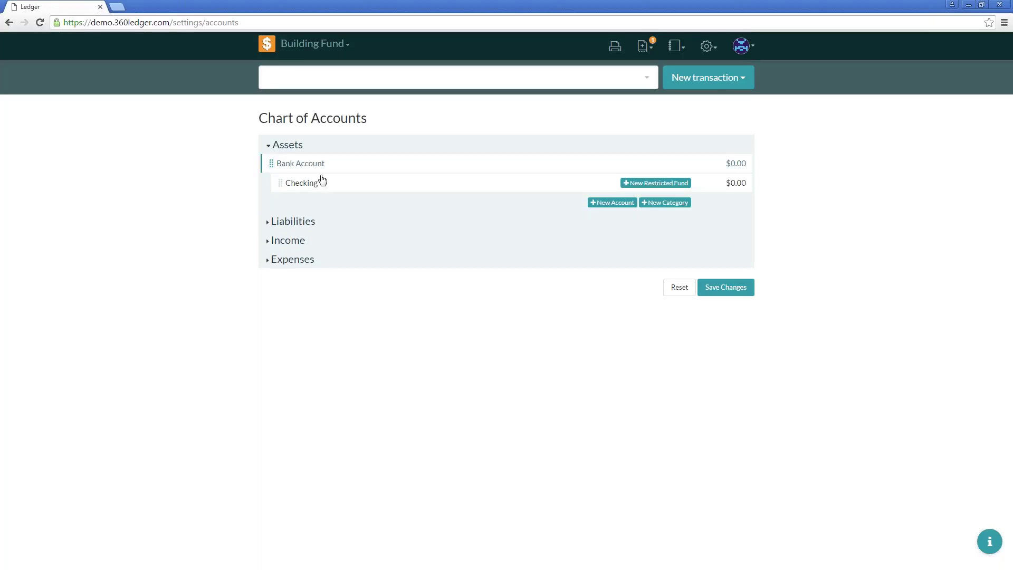
left_click(287, 226)
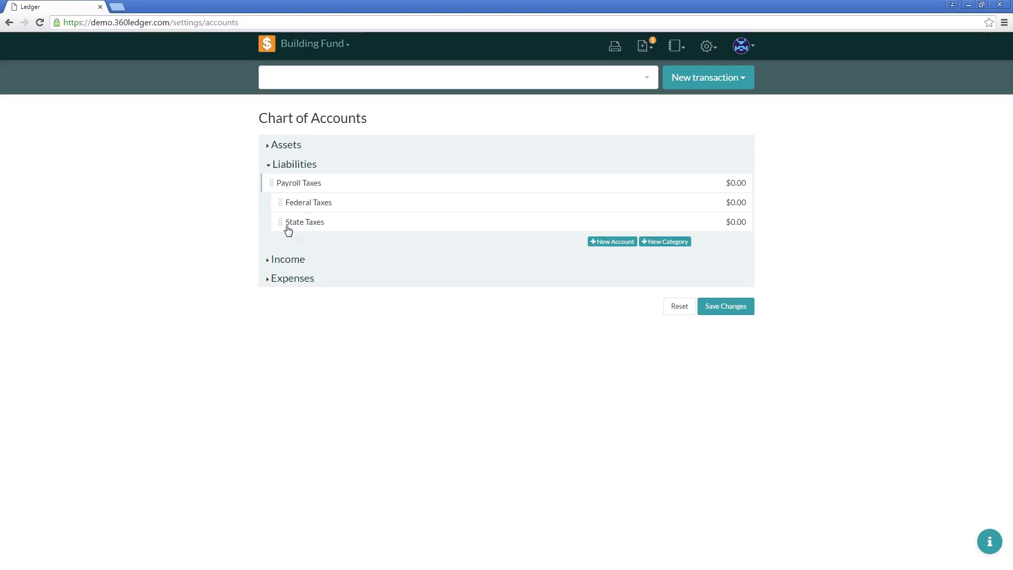
left_click(294, 259)
left_click(293, 264)
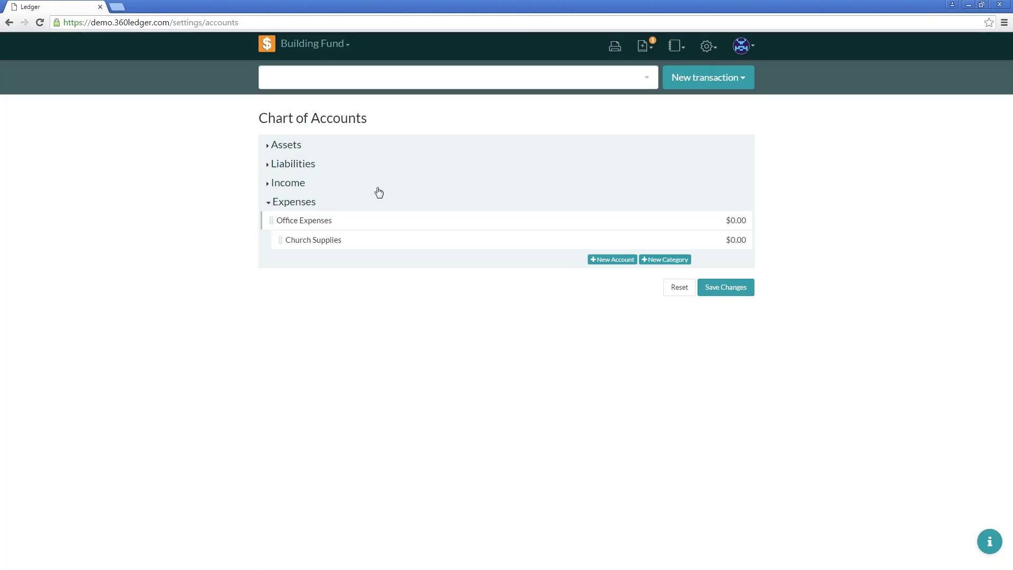
- Examine the removal options of the State Taxes liability account and the Envelopes income account, closing each without changes
left_click(314, 187)
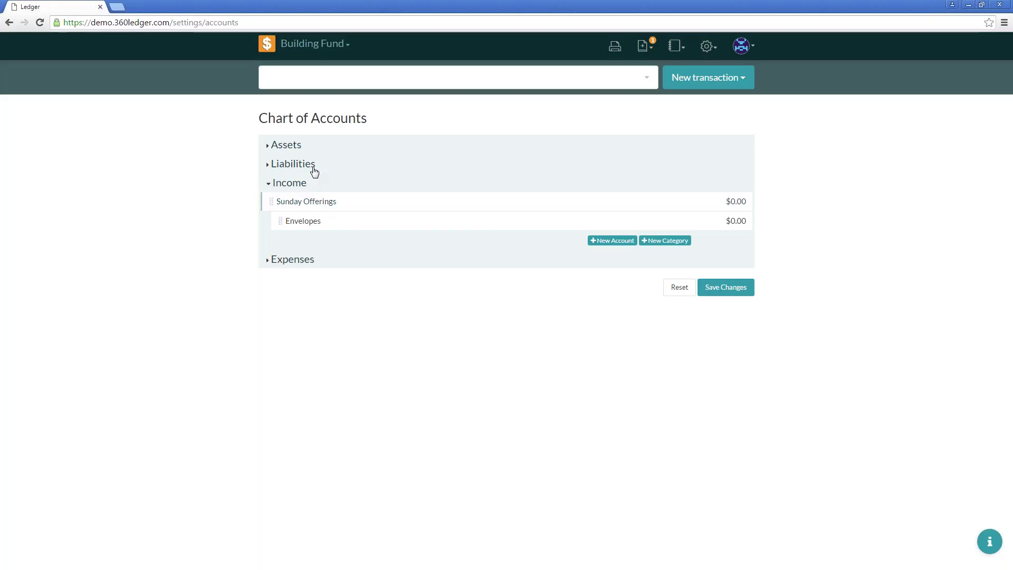
left_click(314, 168)
left_click(317, 221)
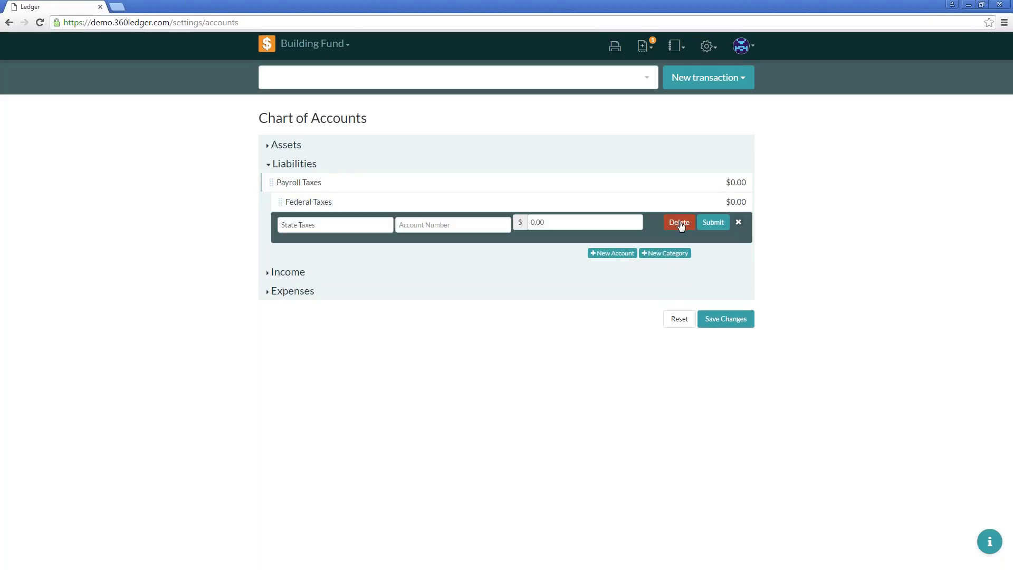
left_click(738, 224)
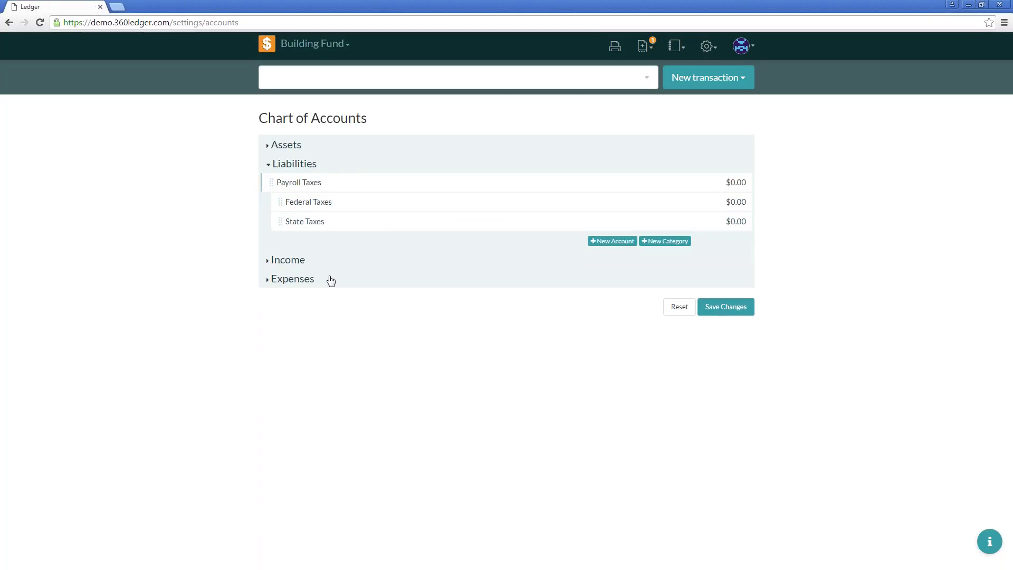
left_click(296, 261)
left_click(319, 222)
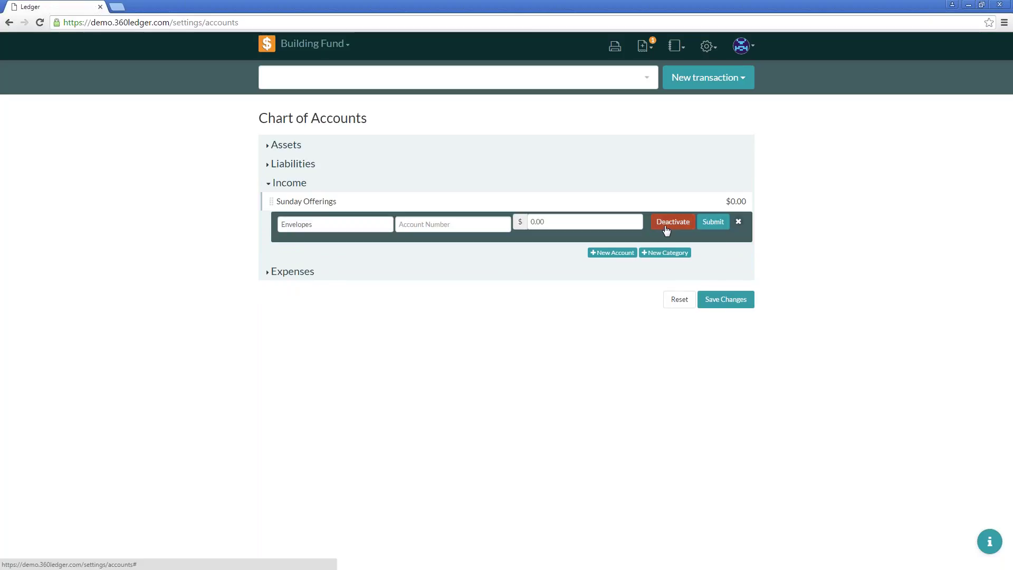
left_click(739, 223)
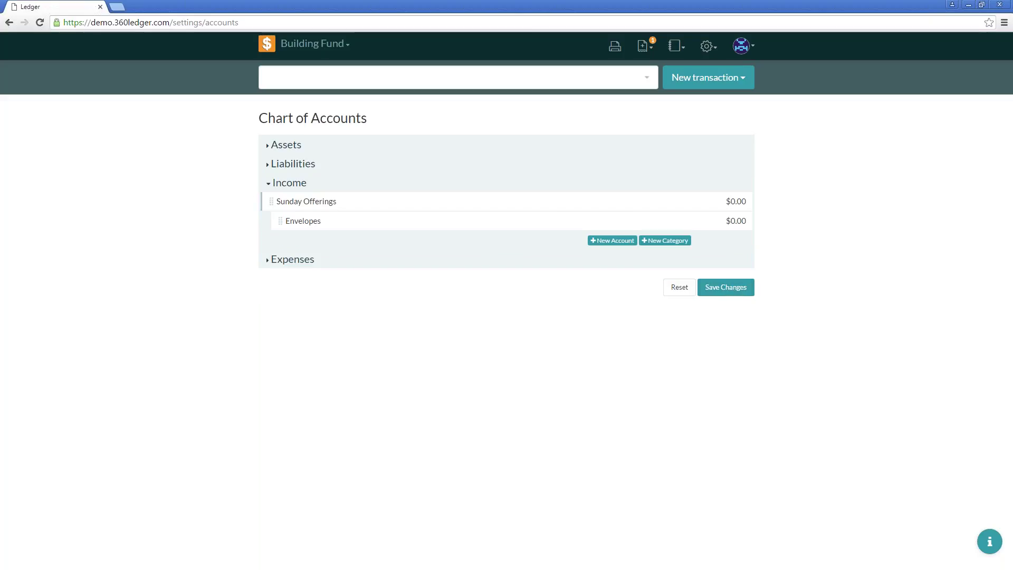
- Add an income account named Building Fund with an initial balance of 0.00
left_click(612, 240)
left_click(305, 247)
type("Bul")
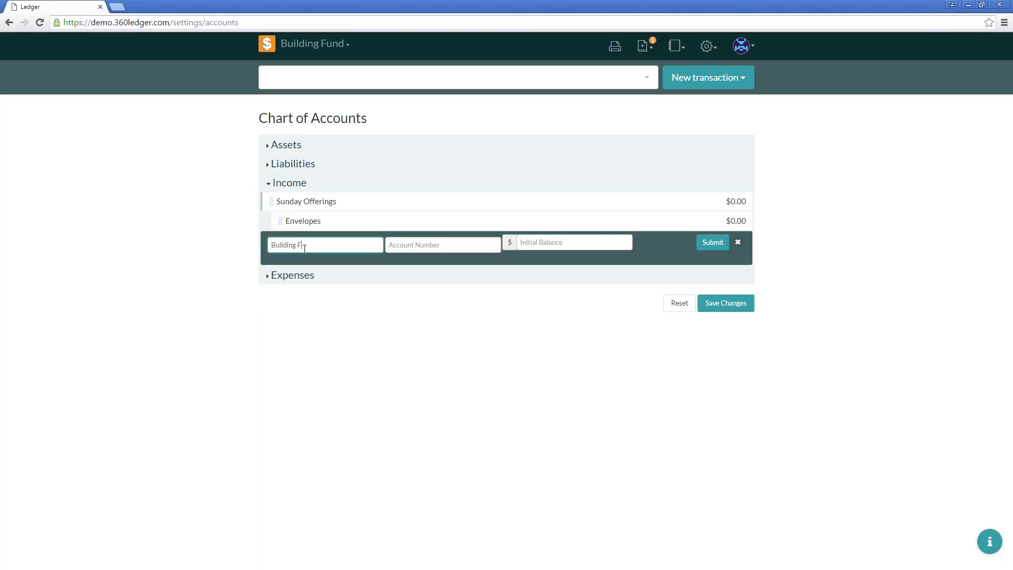
left_click(587, 243)
type("0")
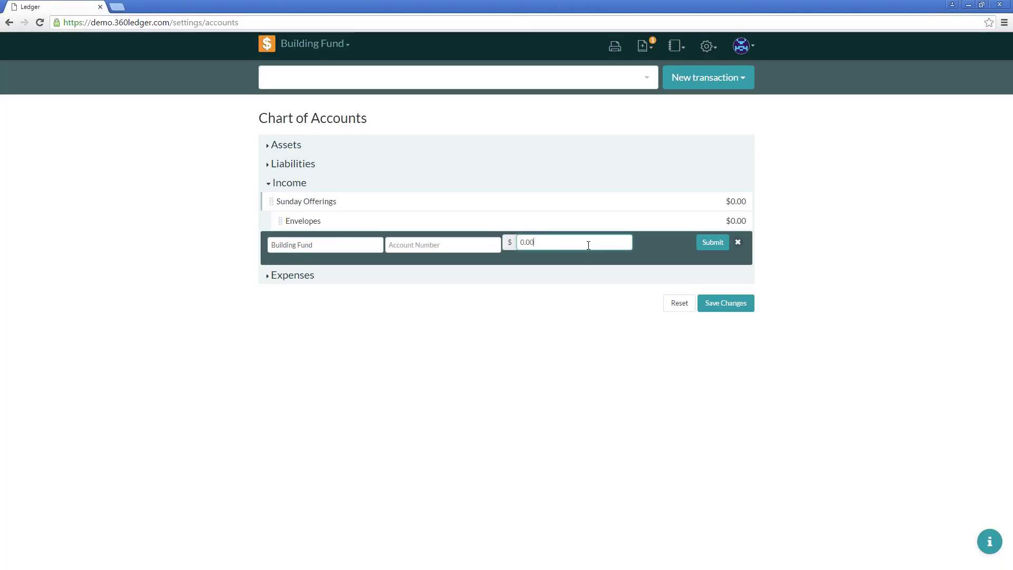
left_click(715, 244)
- Nest the Building Fund account under the Sunday Offerings category, leave for the home page and confirm the changes
left_click_drag(331, 237, 439, 233)
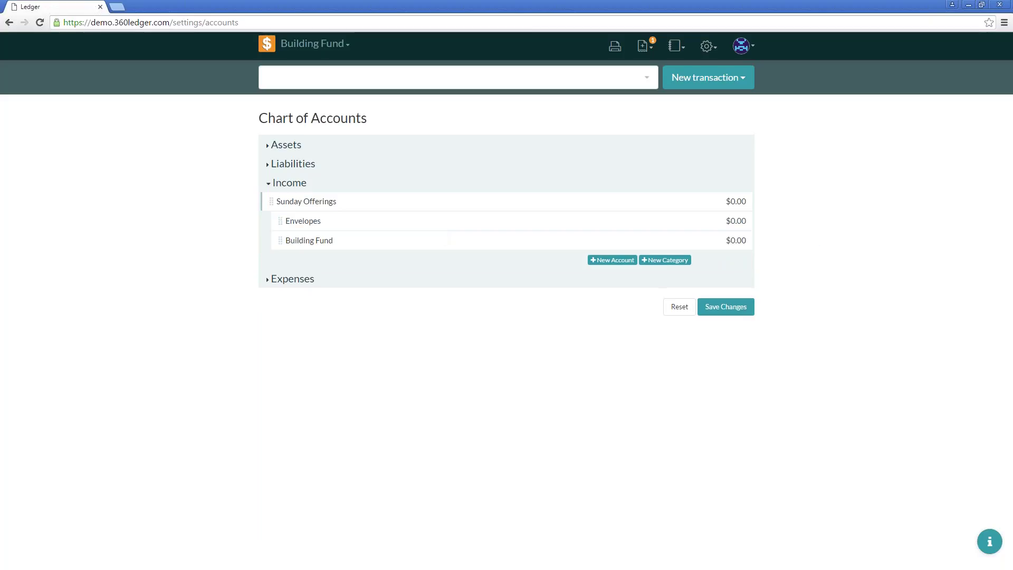
left_click(274, 48)
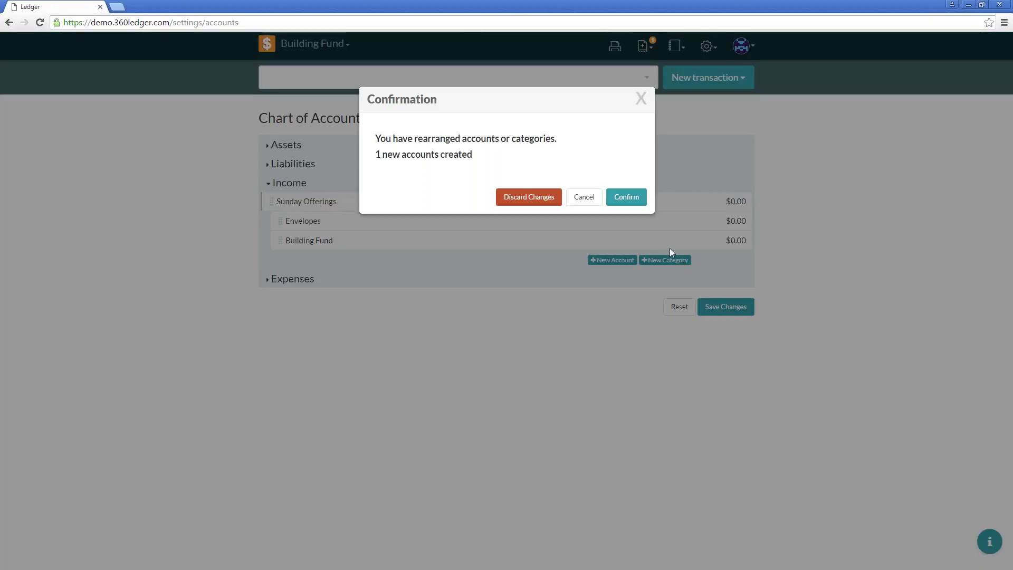
left_click(632, 197)
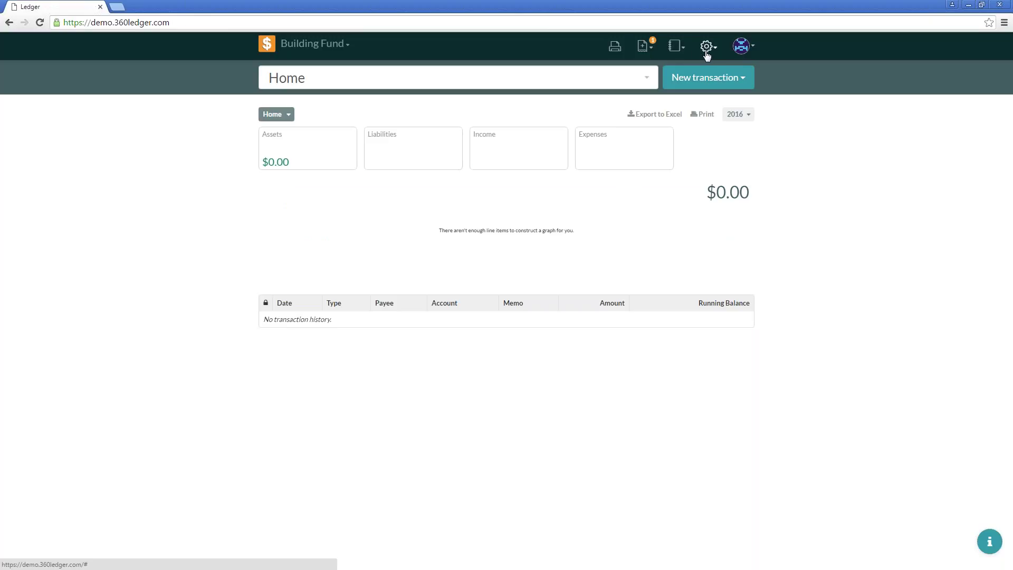
- Reopen the Chart of Accounts settings and check the accounts in the Income section
left_click(707, 48)
left_click(688, 71)
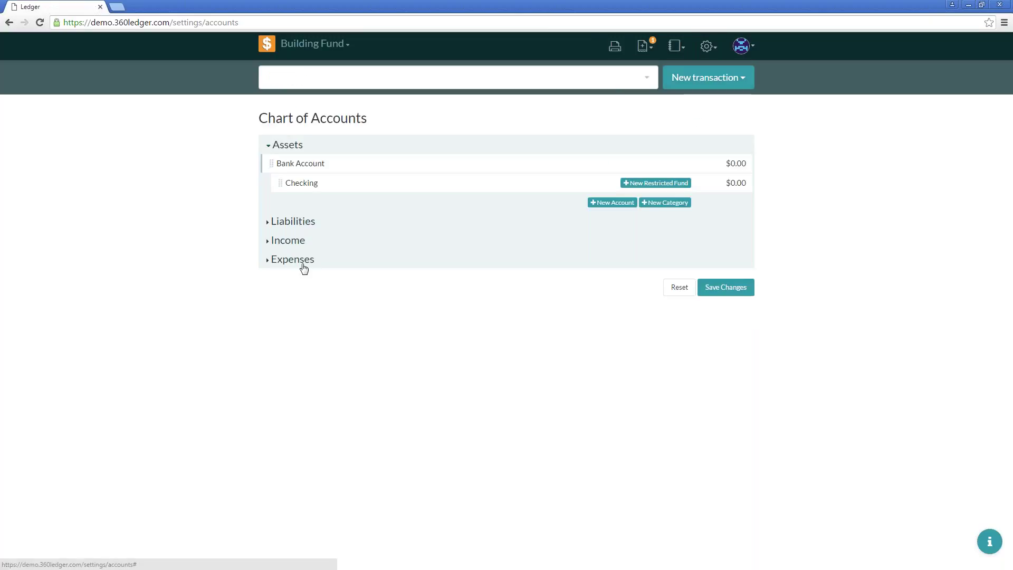
left_click(290, 240)
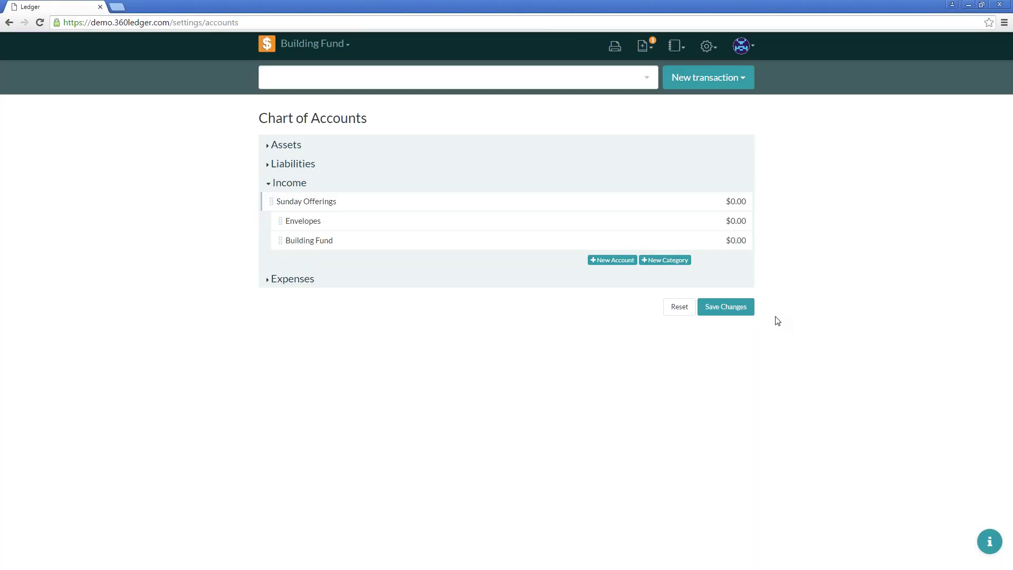
- Switch to the Christ Community Church book and open its Chart of Accounts report
left_click(349, 46)
left_click(319, 81)
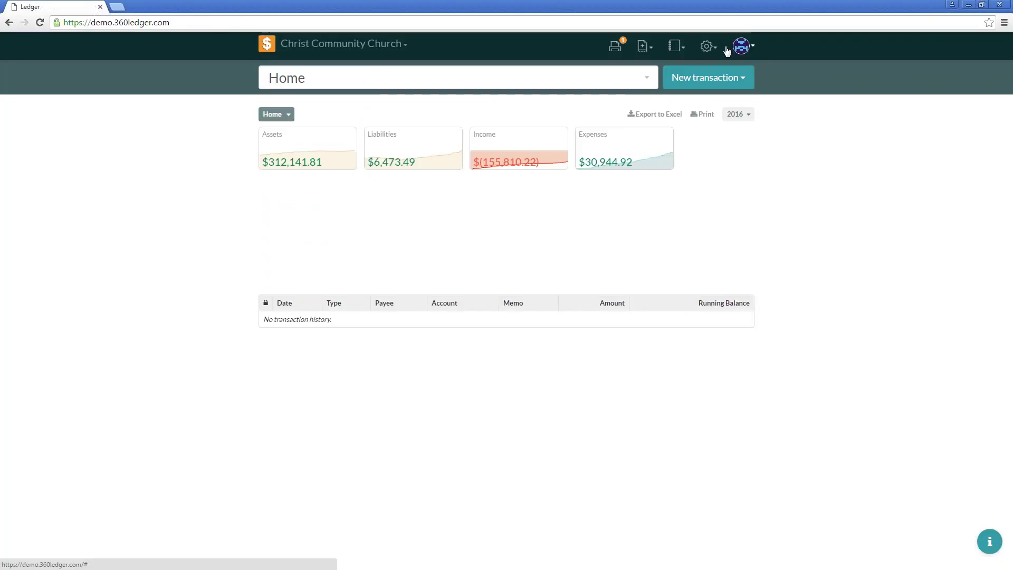
left_click(671, 46)
left_click(654, 100)
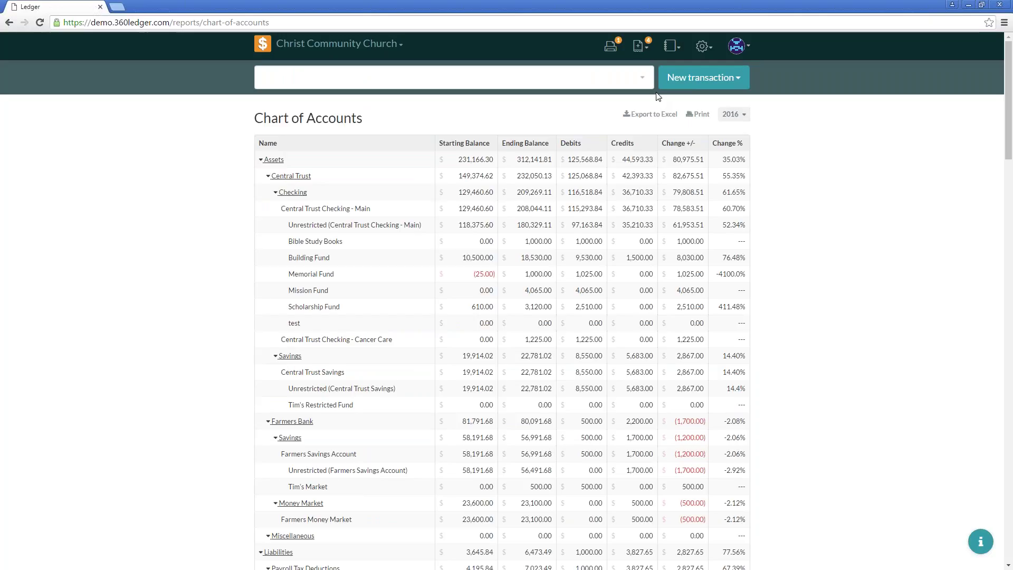
- Look through the Chart of Accounts report and collapse its Assets, Liabilities, Income and Expense sections
scroll(396, 259, "down", 1)
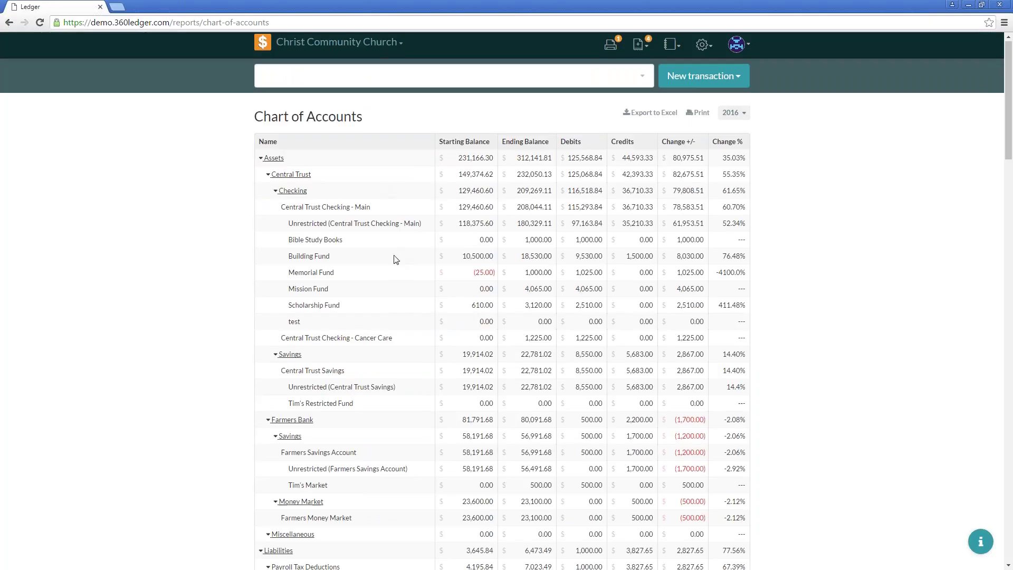
scroll(396, 258, "down", 10)
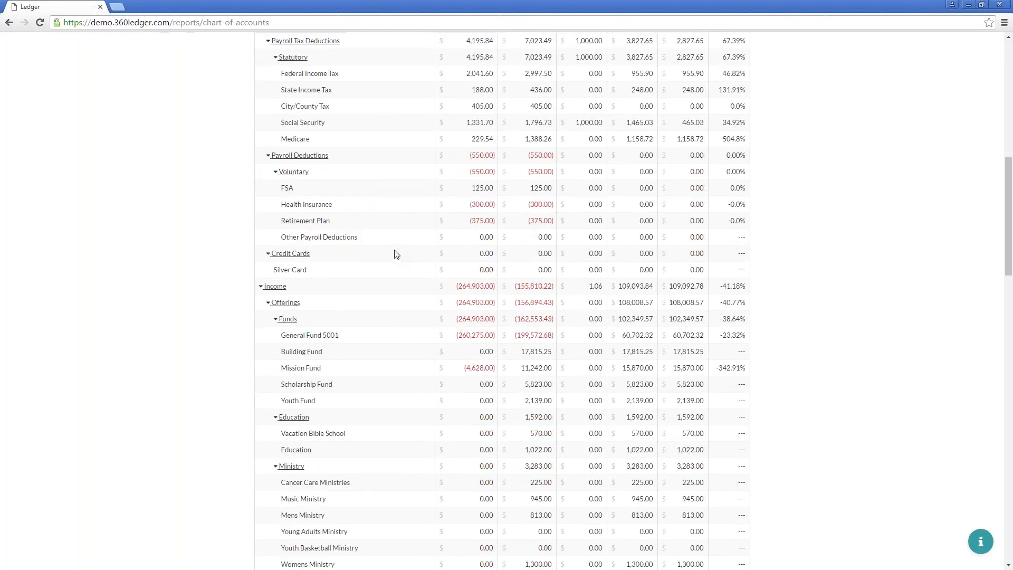
scroll(369, 288, "up", 10)
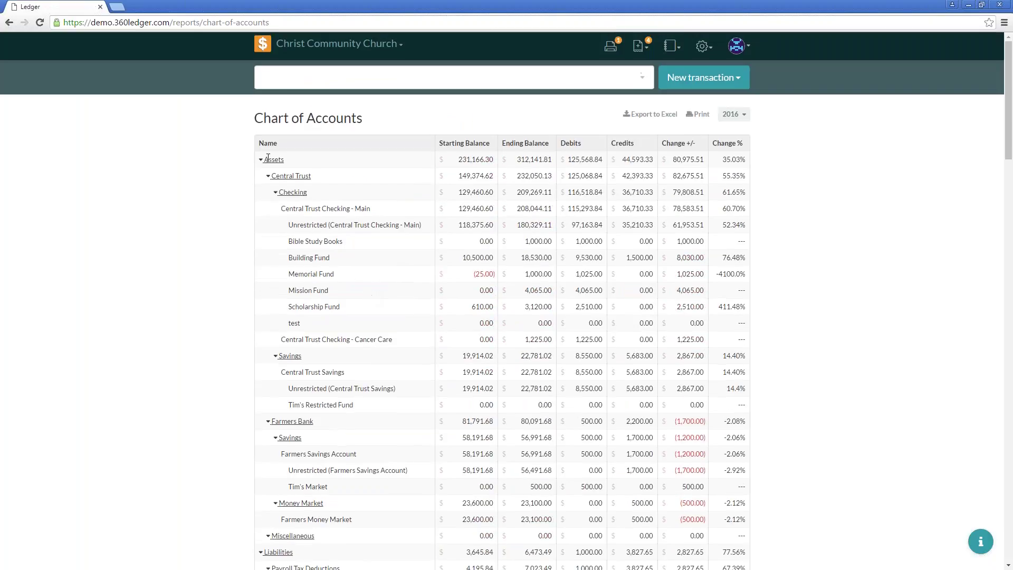
left_click(261, 160)
left_click(261, 177)
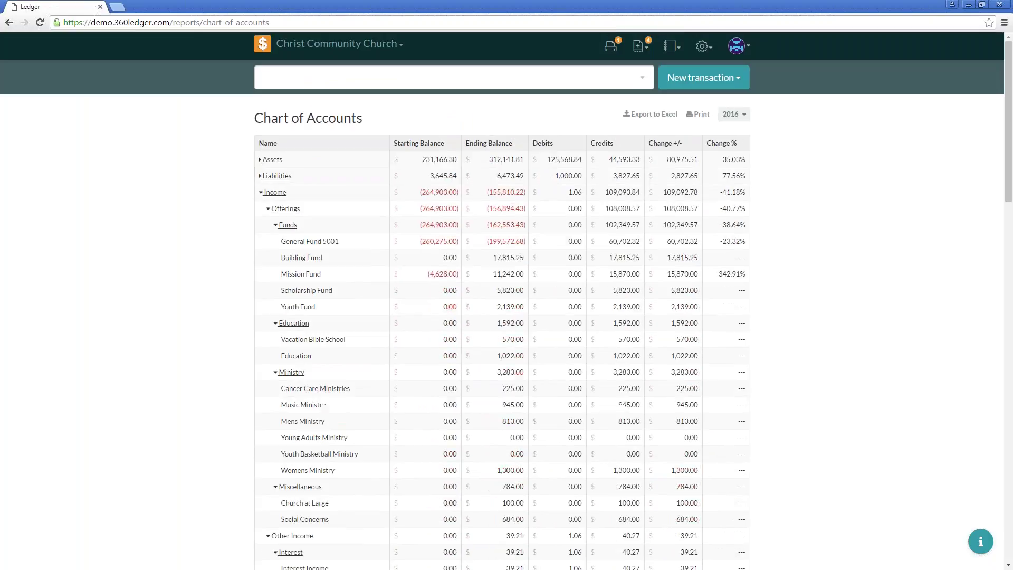
left_click(261, 193)
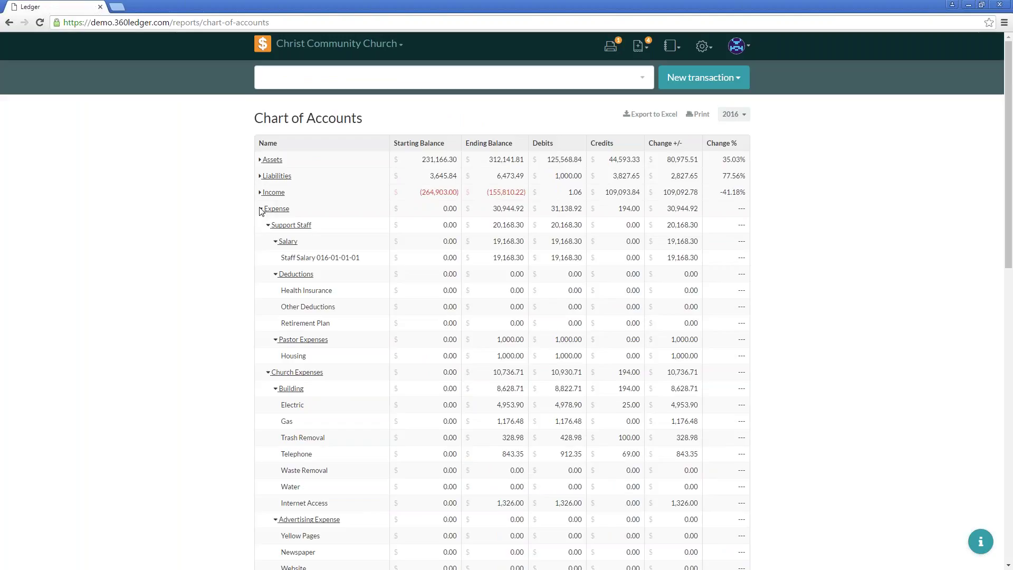
left_click(261, 209)
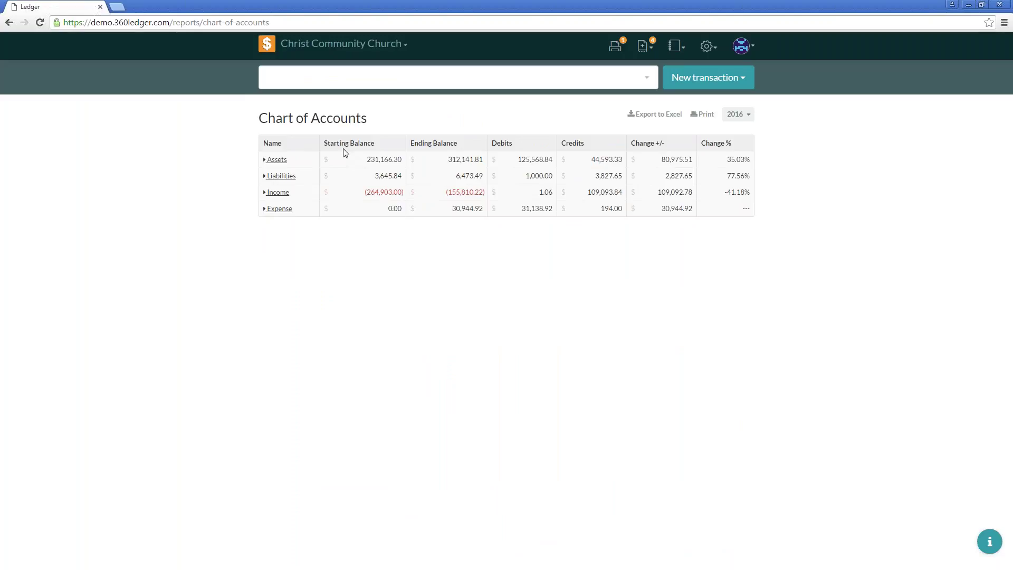
- Limit the Chart of Accounts report to January 2016
left_click(739, 115)
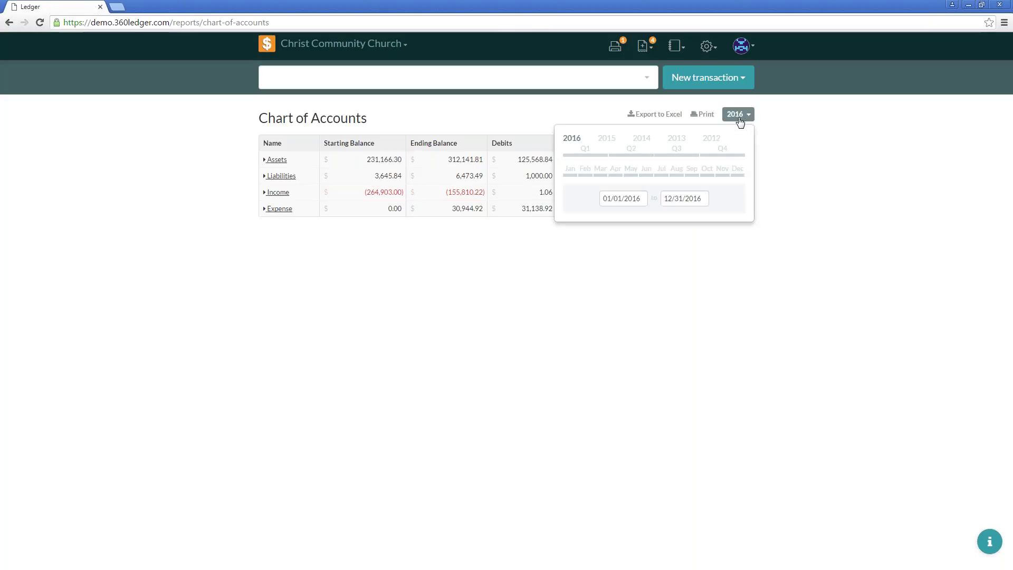
left_click(579, 178)
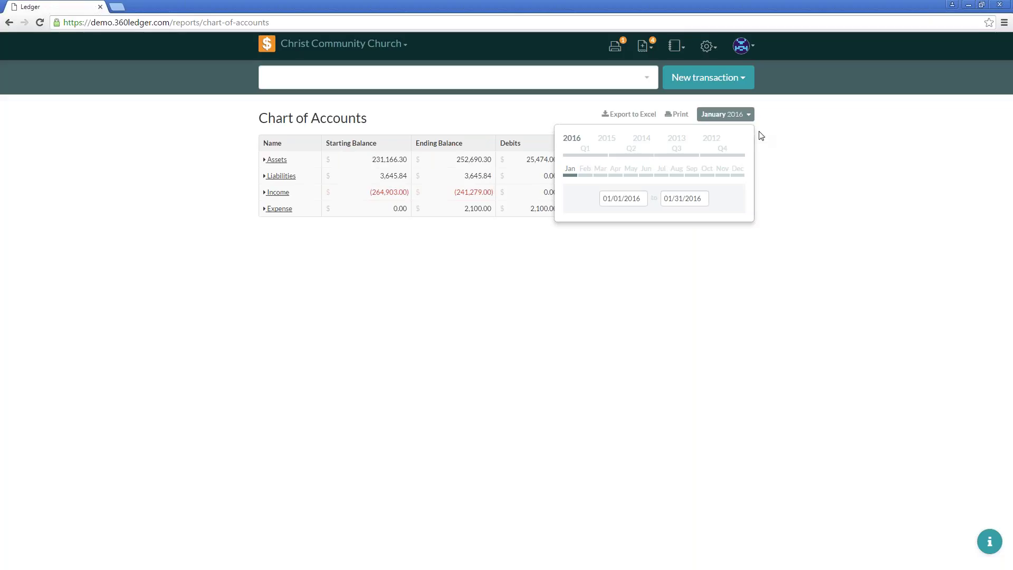
left_click(750, 117)
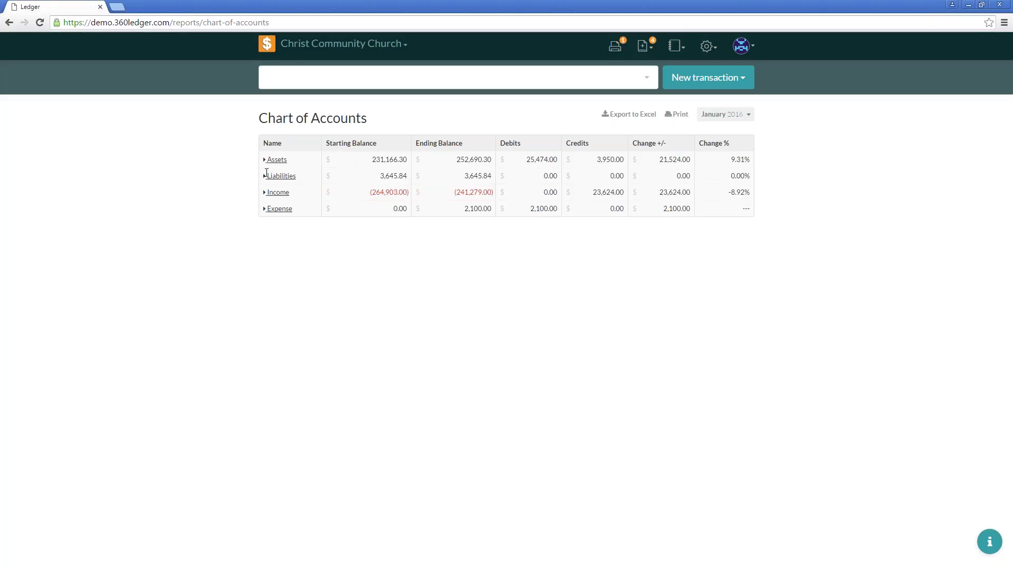
- Set the report period to the first quarter of 2016, as the custom date range 01/01/2016 to 03/31/2016
left_click(750, 121)
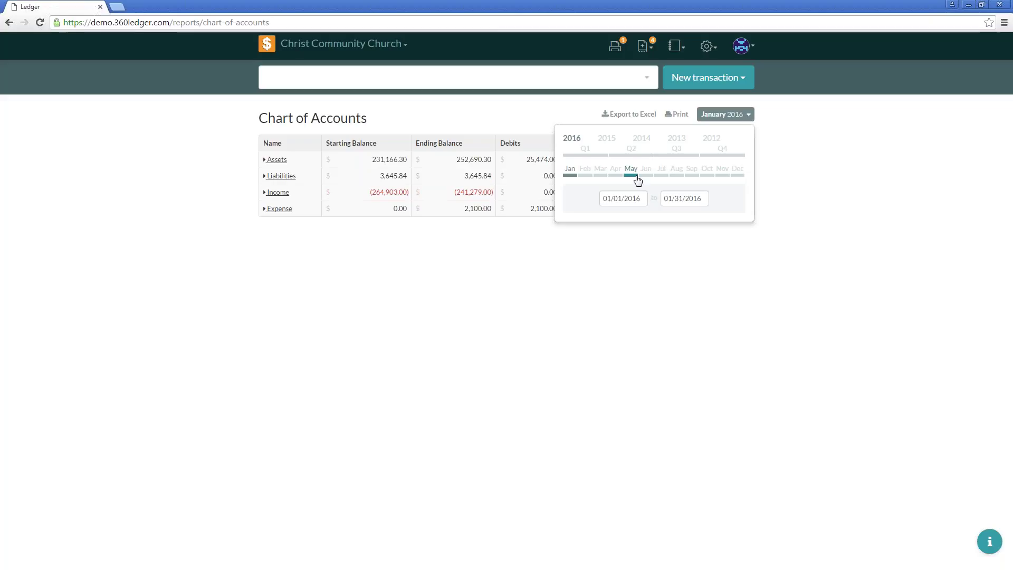
left_click(590, 159)
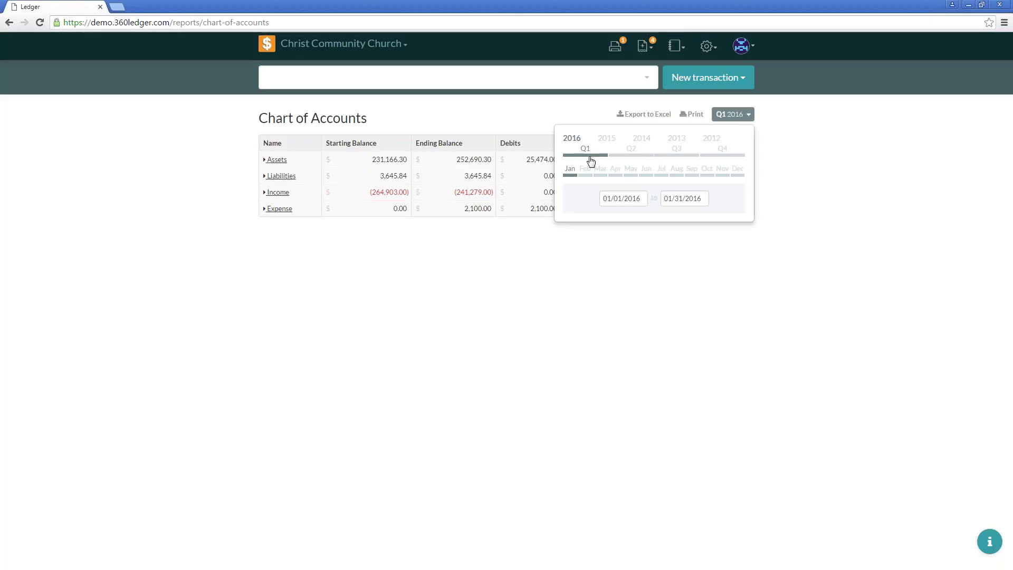
left_click(646, 199)
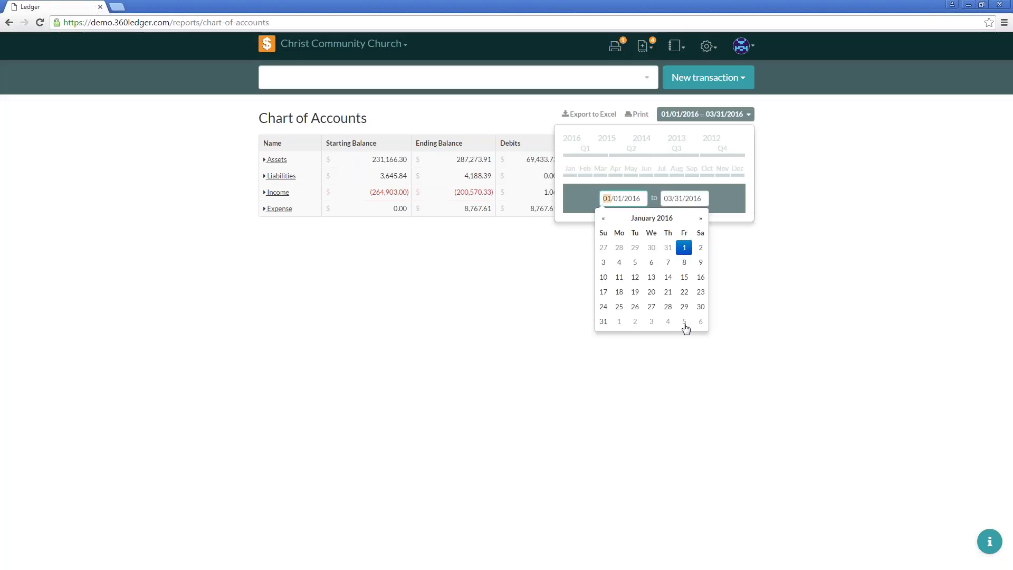
left_click(797, 322)
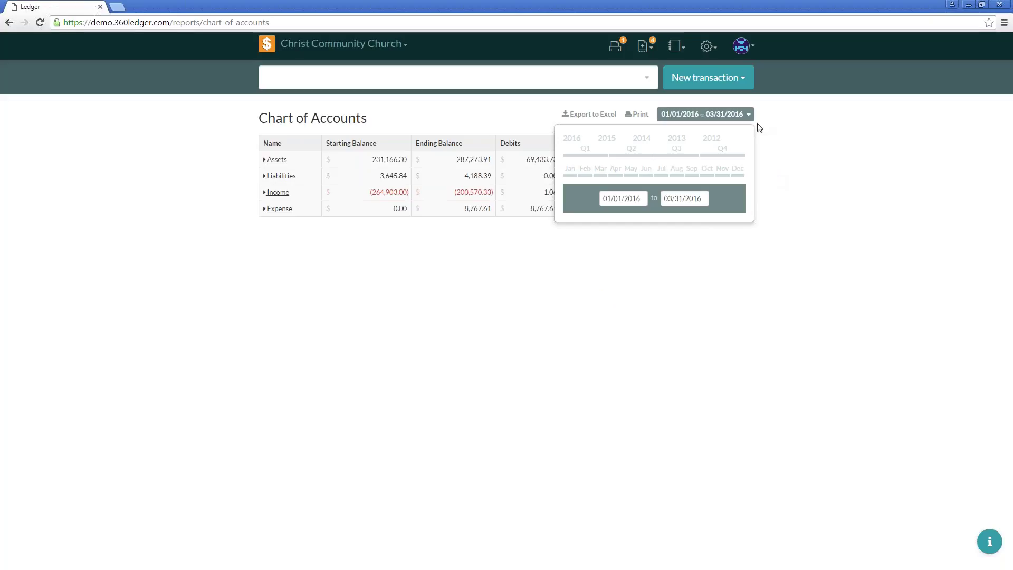
left_click(745, 116)
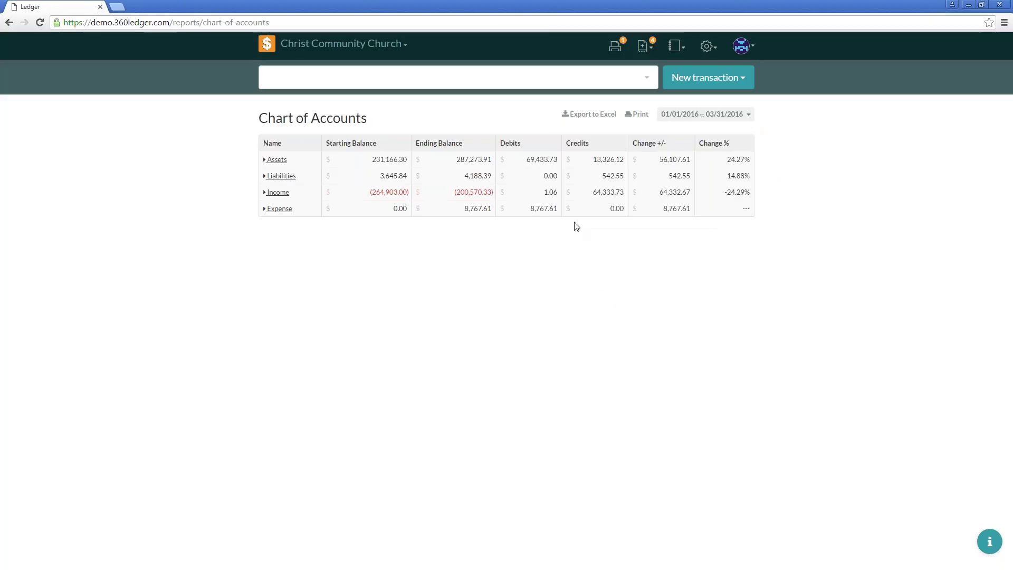
- Expand the Assets, Liabilities, Income and Expense sections of the report to show their accounts
left_click(266, 163)
scroll(264, 402, "down", 2)
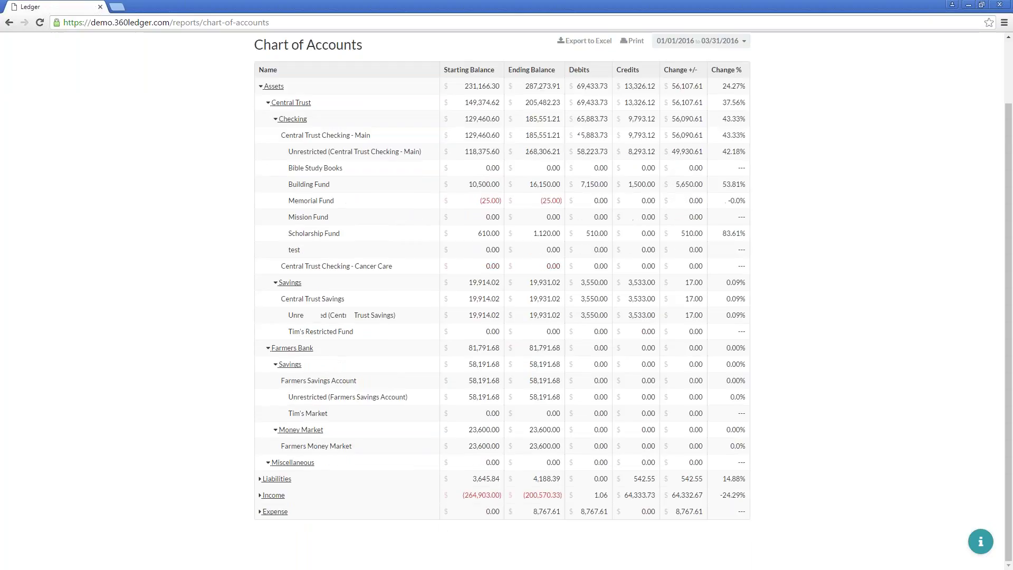
left_click(260, 481)
scroll(343, 468, "down", 5)
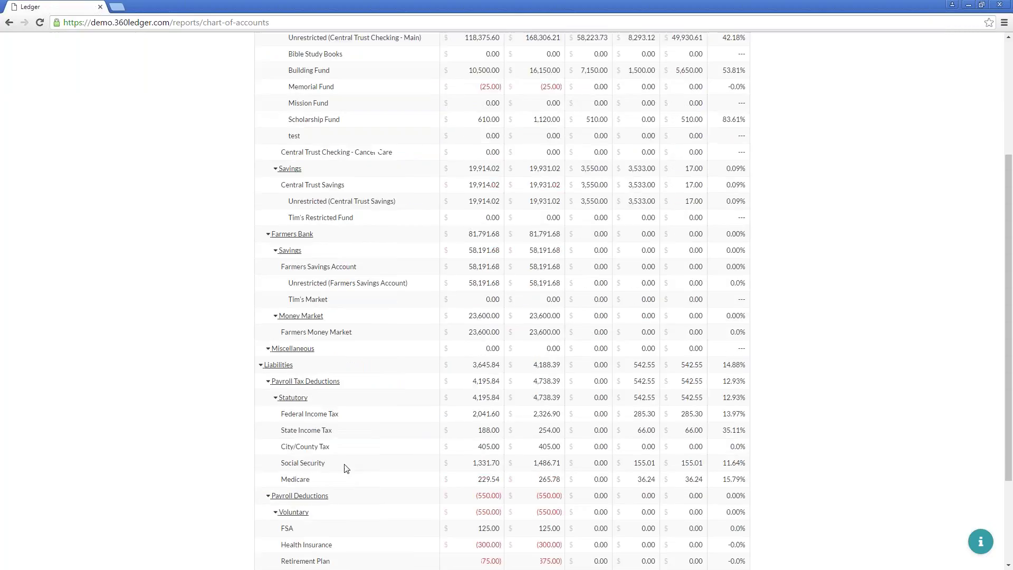
left_click(260, 496)
scroll(362, 470, "down", 10)
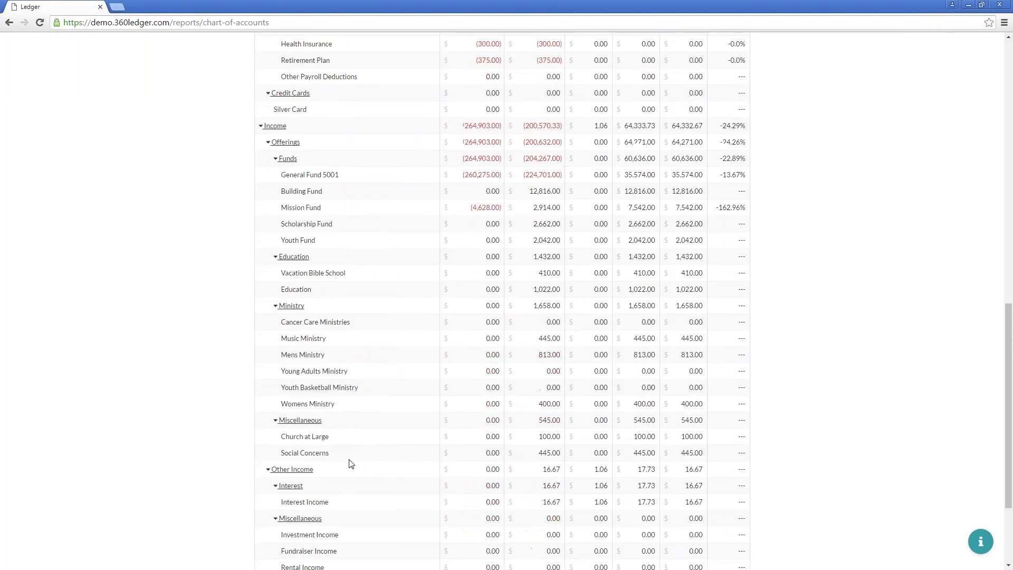
left_click(259, 513)
- Collapse Offerings, Other Income and Non-Budgeted Income under Income, and Support Staff, Church Expenses and Unrestricted under Expense
scroll(380, 452, "up", 5)
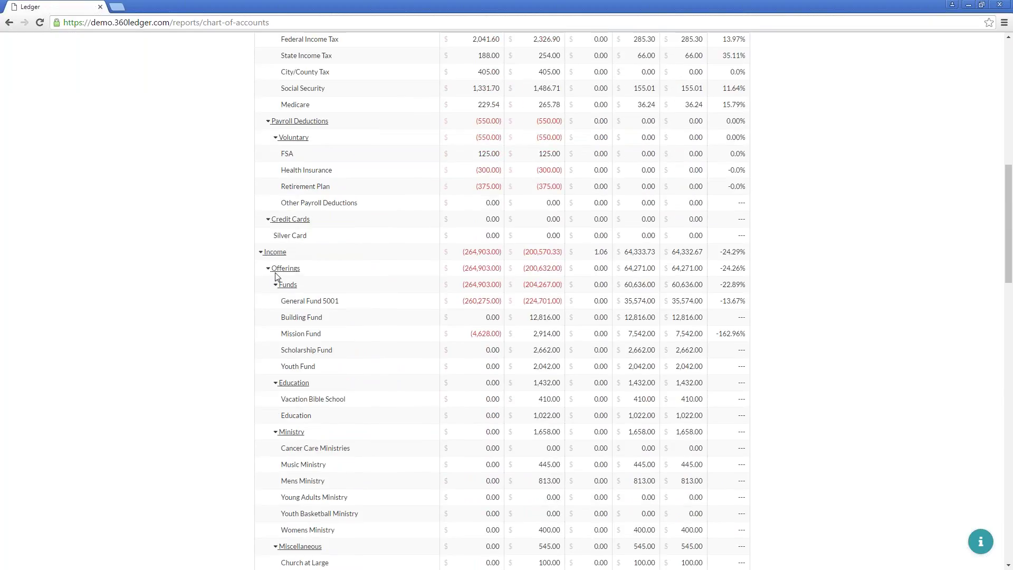
left_click(269, 268)
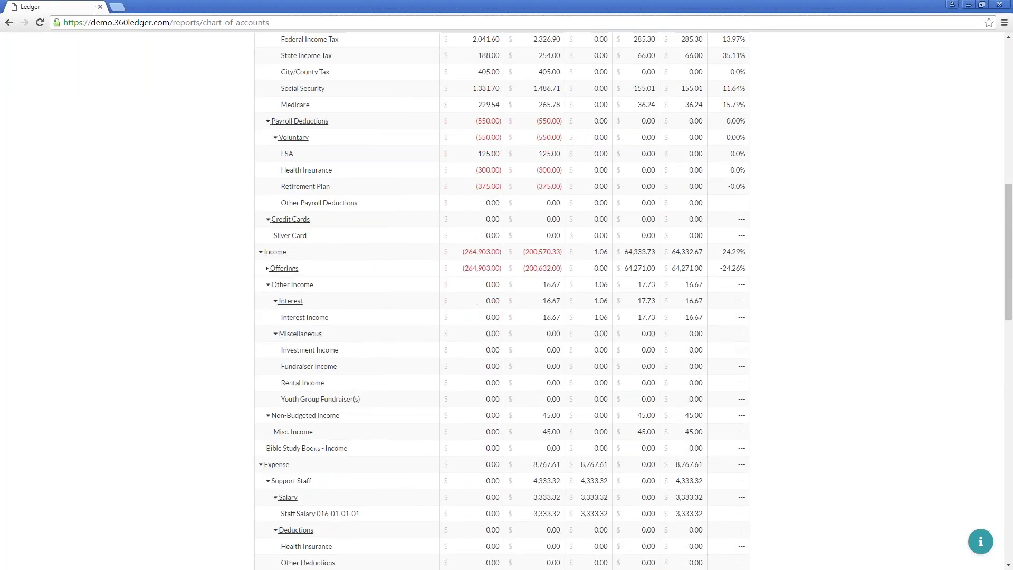
left_click(268, 286)
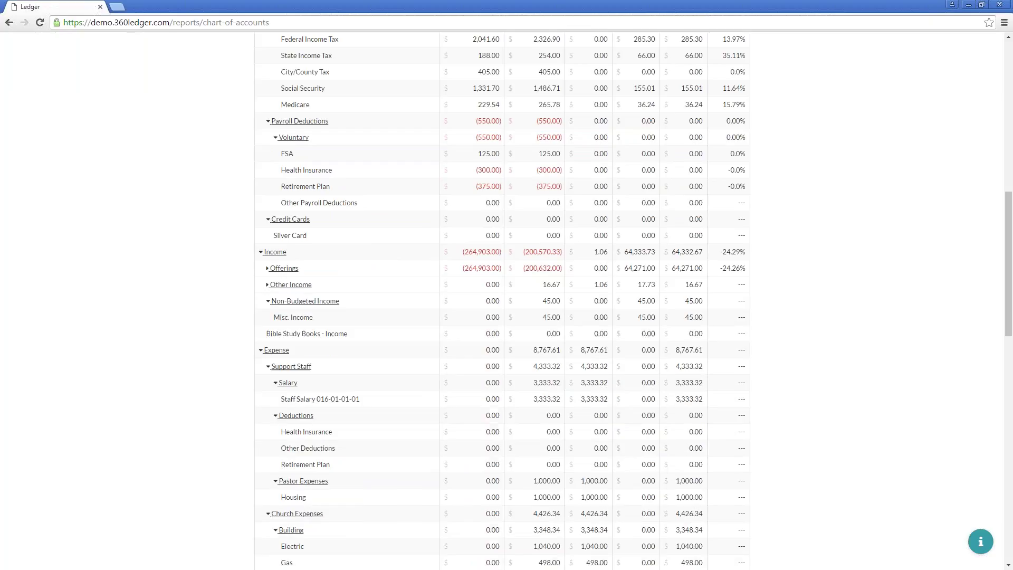
left_click(268, 303)
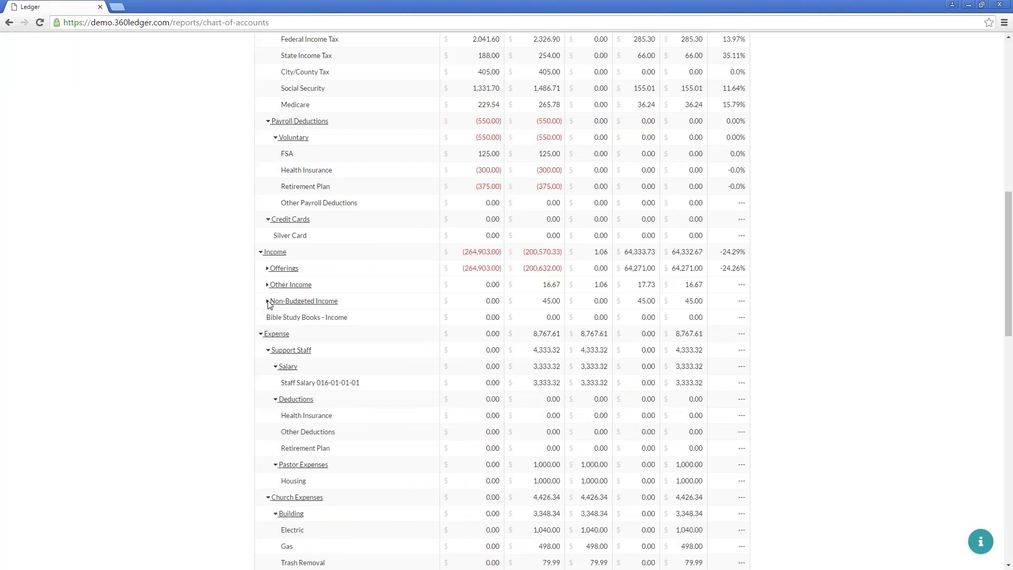
left_click(269, 351)
left_click(268, 368)
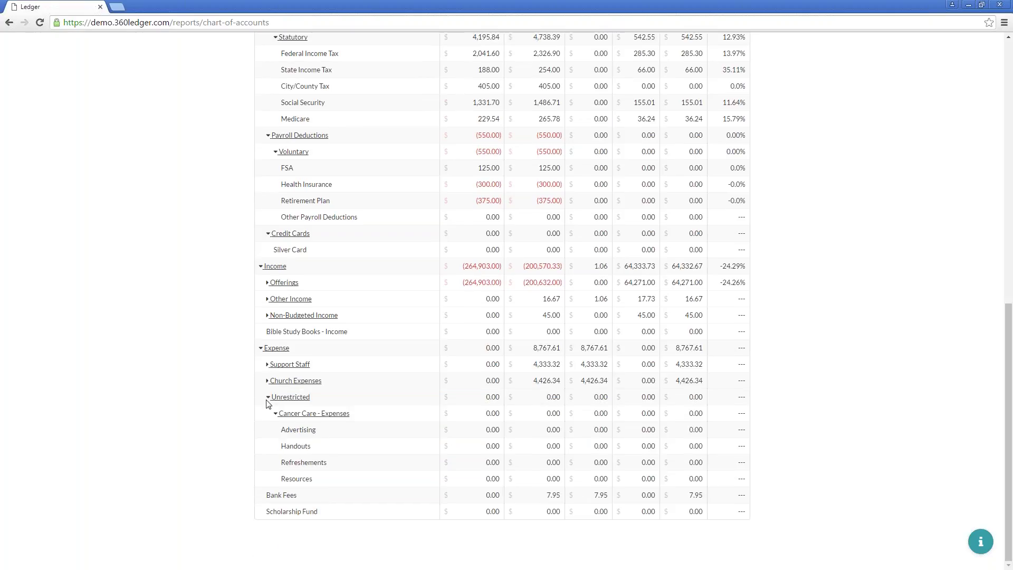
left_click(268, 397)
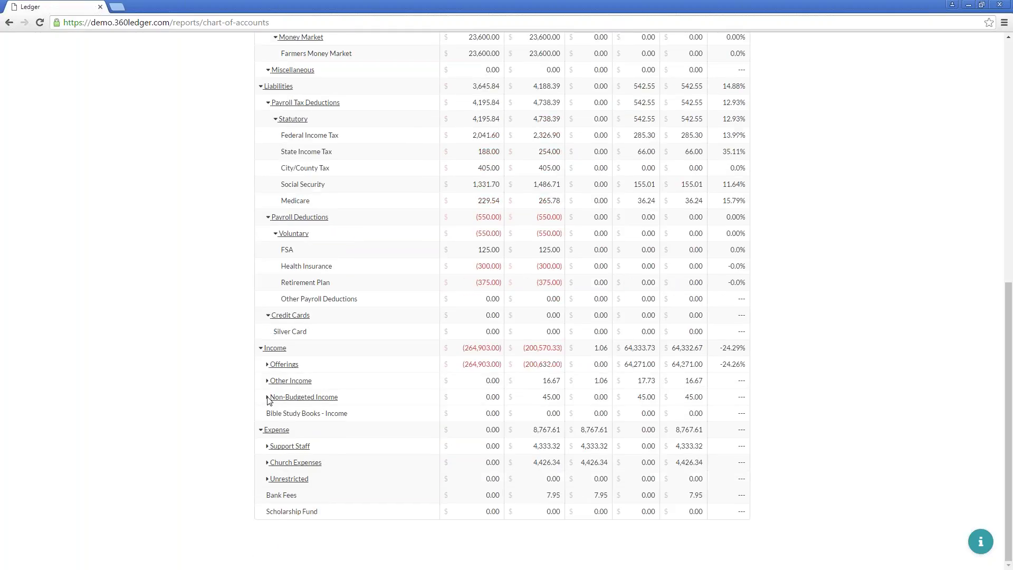
- Collapse the Voluntary and Statutory groups under Liabilities and the Savings and Money Market groups under Farmers Bank
left_click(275, 234)
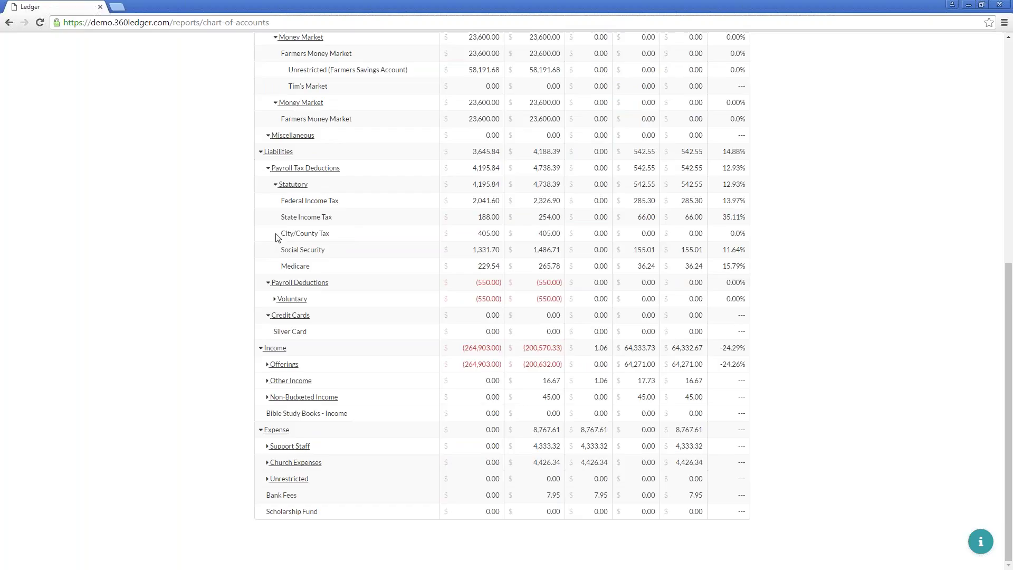
left_click(277, 237)
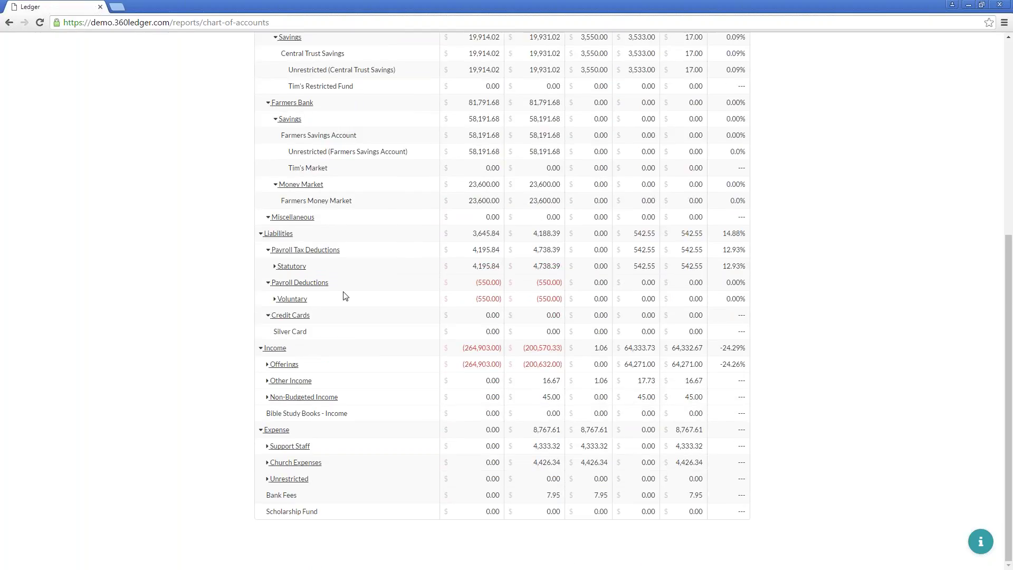
scroll(346, 296, "up", 3)
left_click(275, 277)
left_click(275, 294)
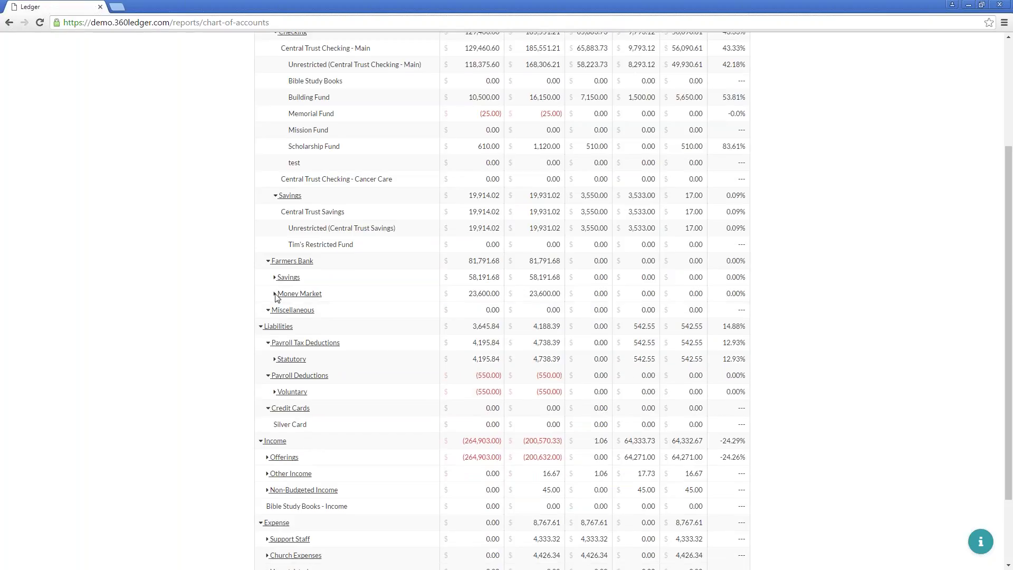
- Collapse the Savings and Checking groups under Central Trust in the Assets section of the report
scroll(285, 309, "up", 2)
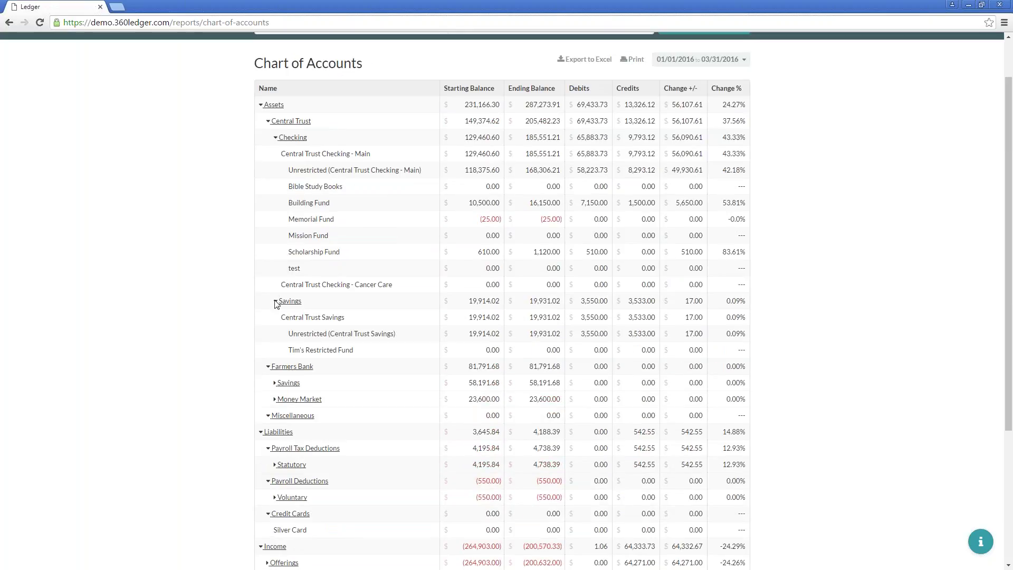
left_click(275, 302)
left_click(276, 138)
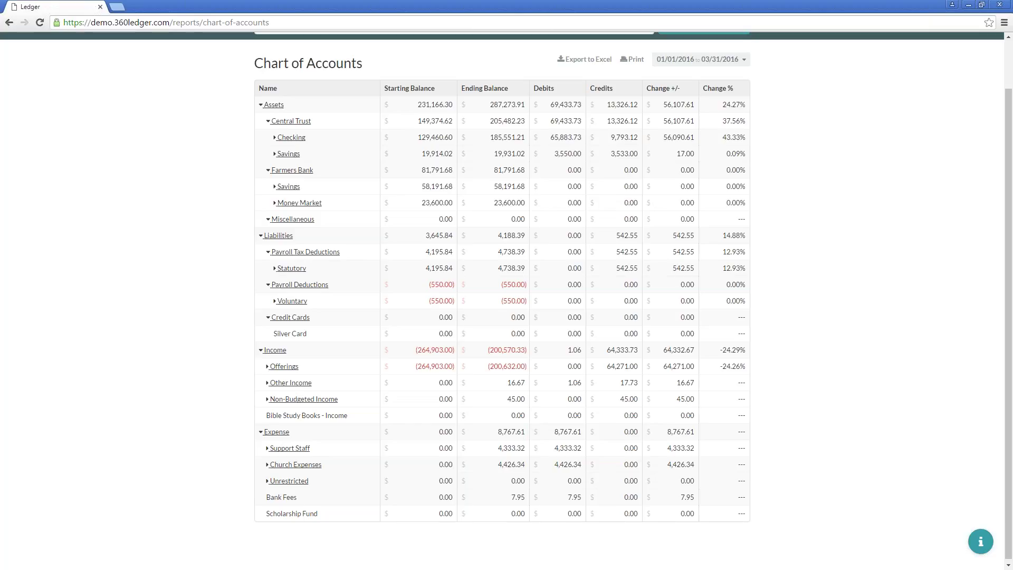
- Set the Chart of Accounts report period to the full year 2016
scroll(640, 290, "up", 1)
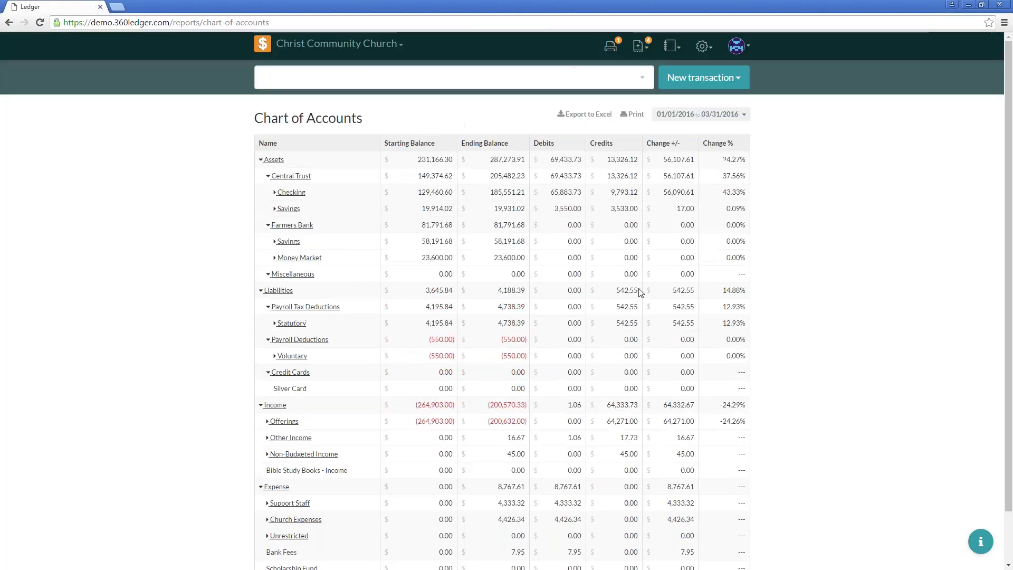
left_click(731, 114)
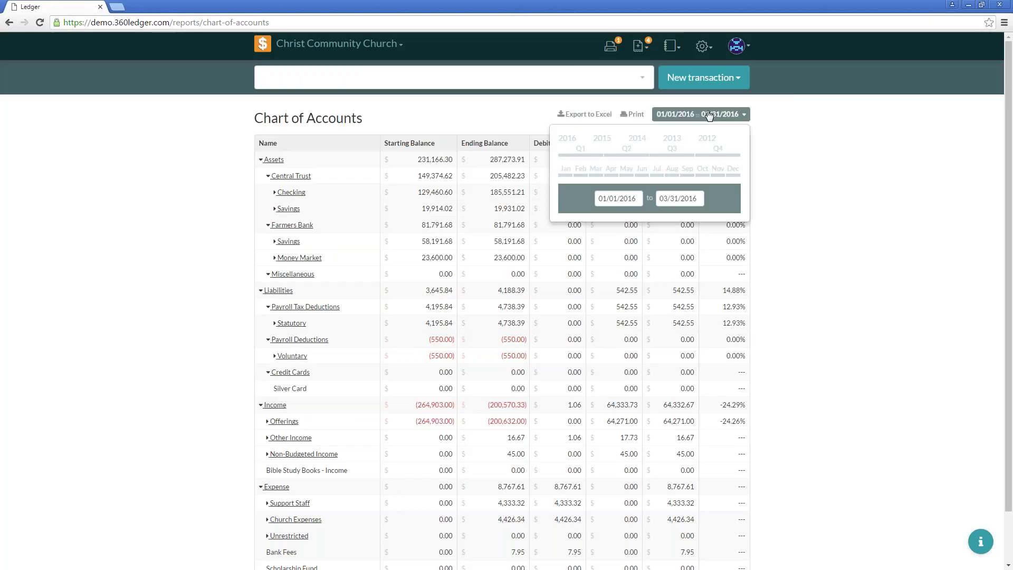
left_click(568, 139)
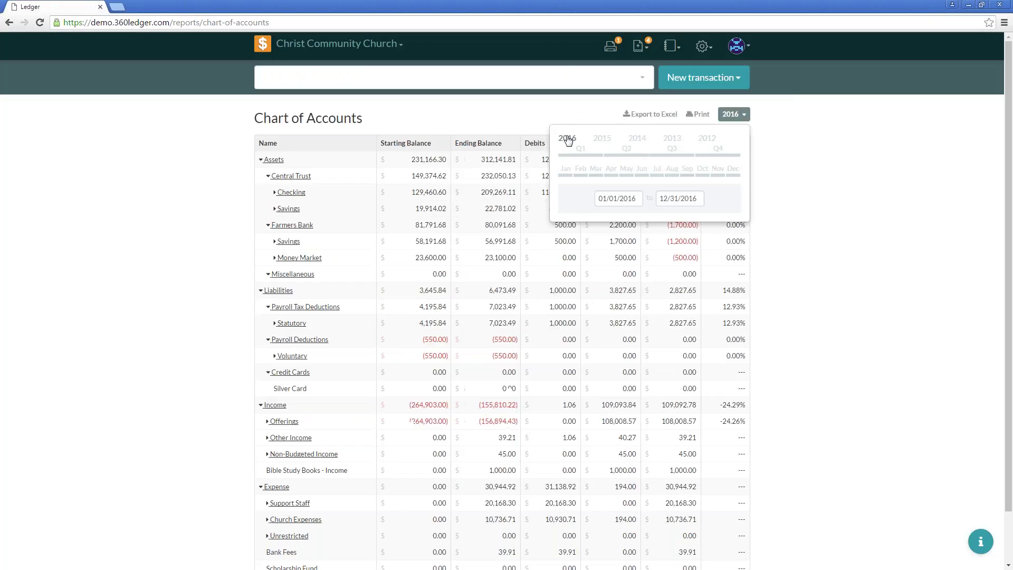
- Export the 2016 report to Excel, open the downloaded workbook for editing and dismiss the Office update notice
left_click(652, 114)
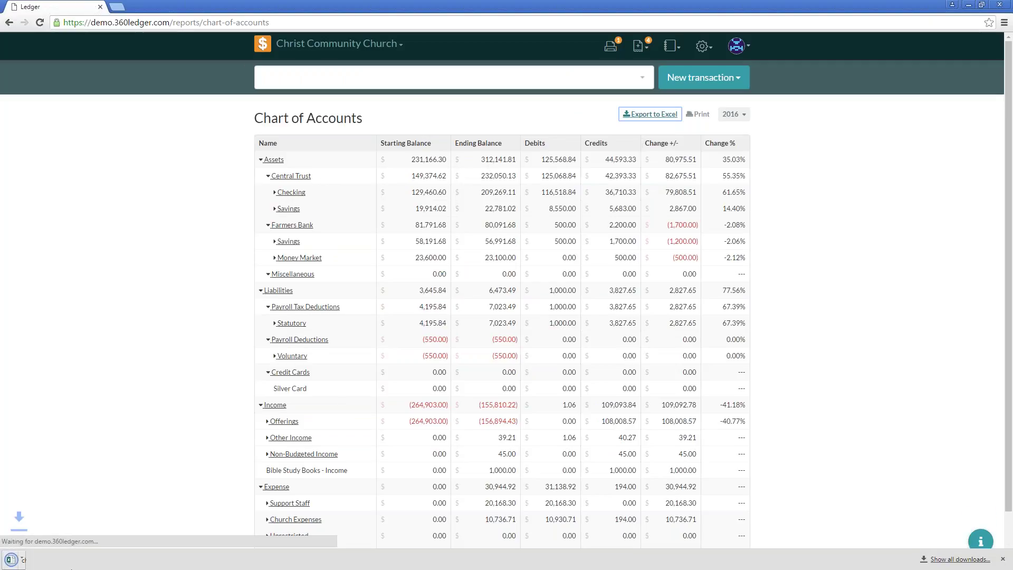
left_click(67, 561)
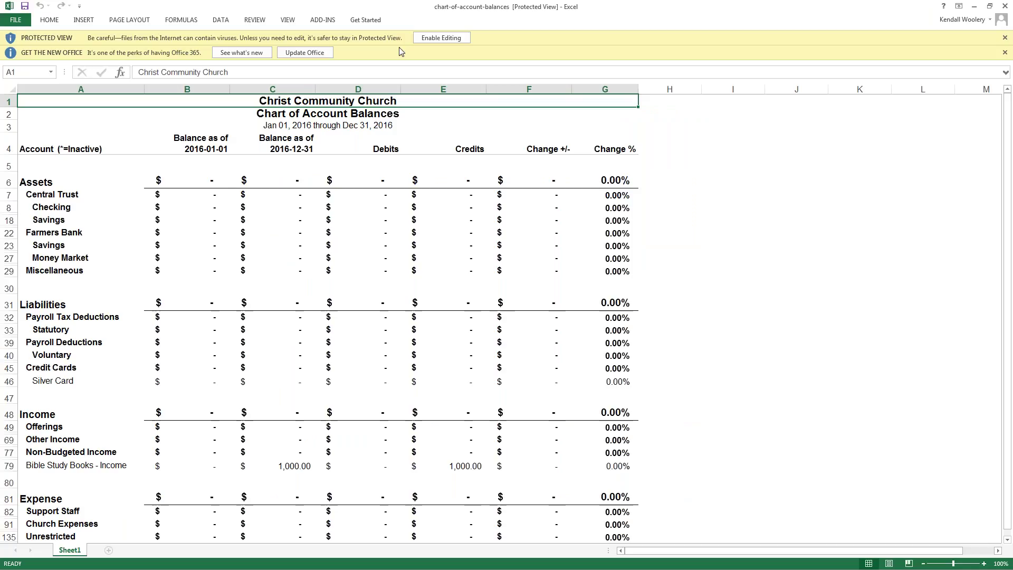
left_click(425, 42)
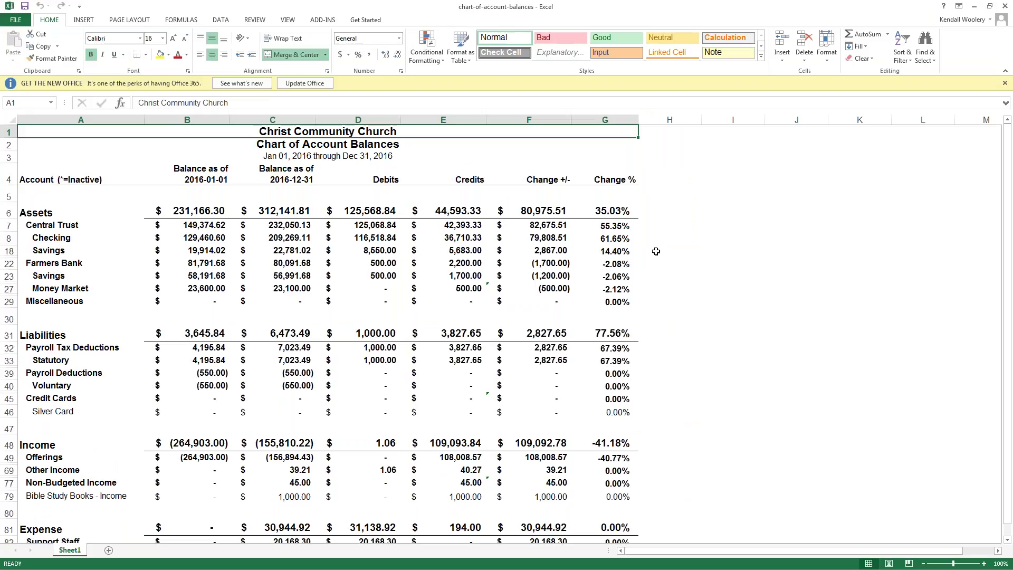
left_click(1006, 84)
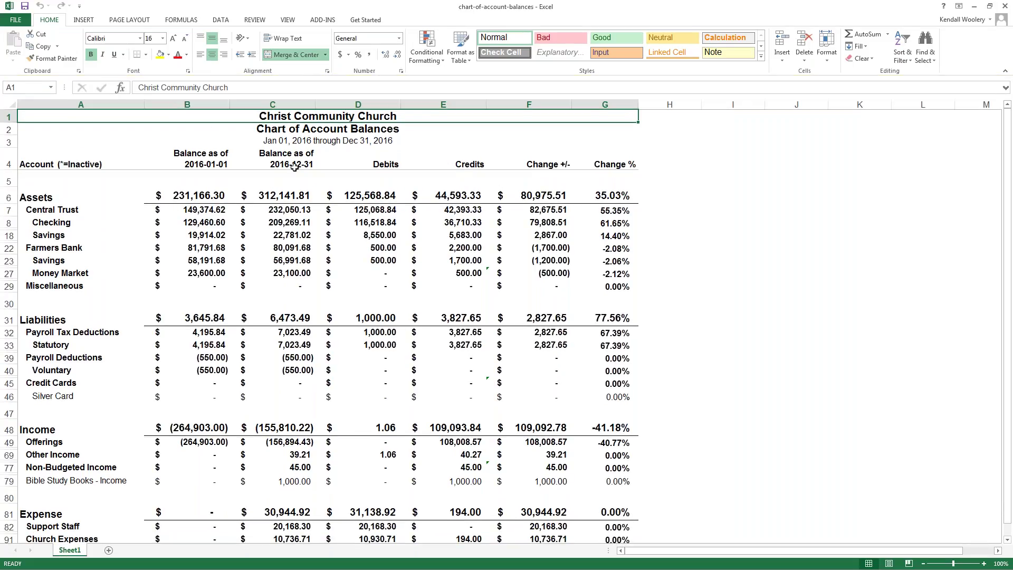
- Examine the exported workbook's title, date range, column headings and account rows, and return to the Ledger report in the browser
left_click(316, 129)
left_click(311, 142)
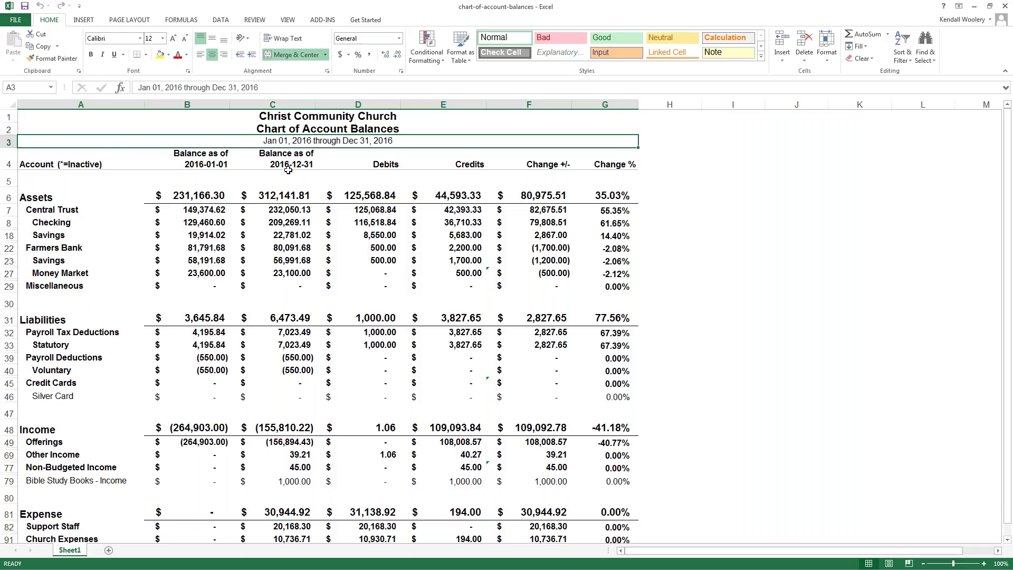
left_click(376, 171)
left_click(446, 161)
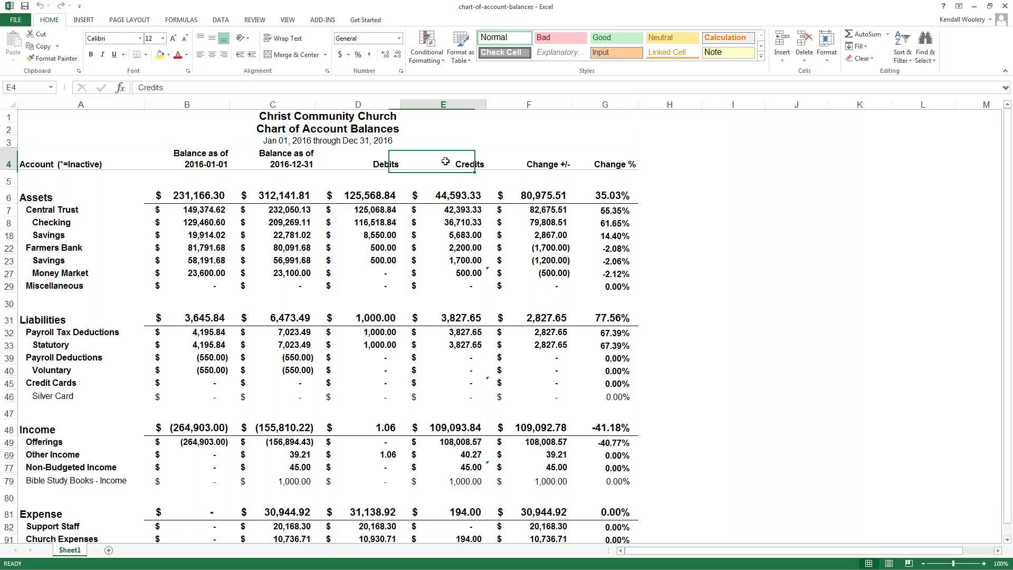
left_click(523, 161)
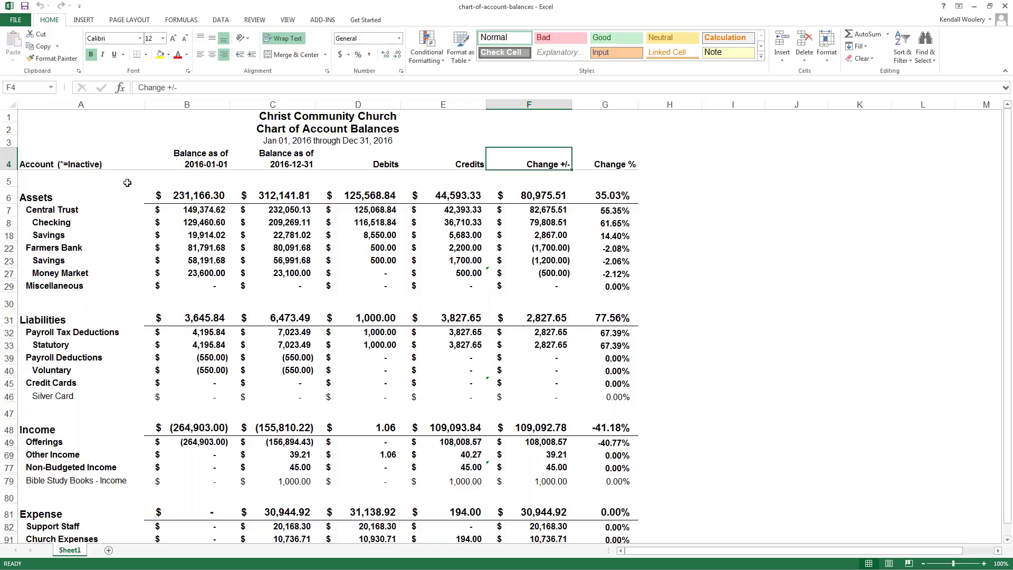
scroll(160, 302, "down", 3)
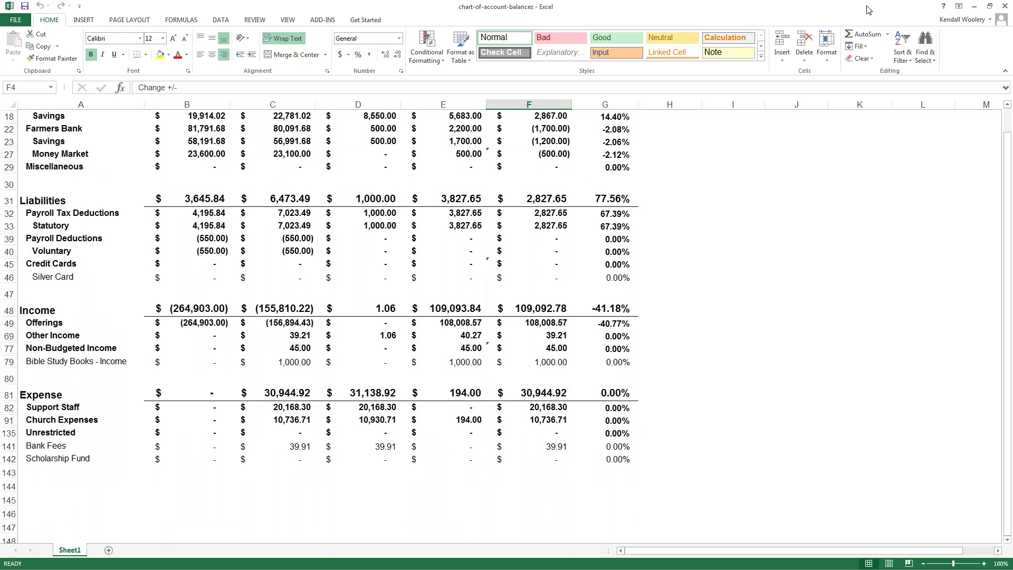
left_click(974, 6)
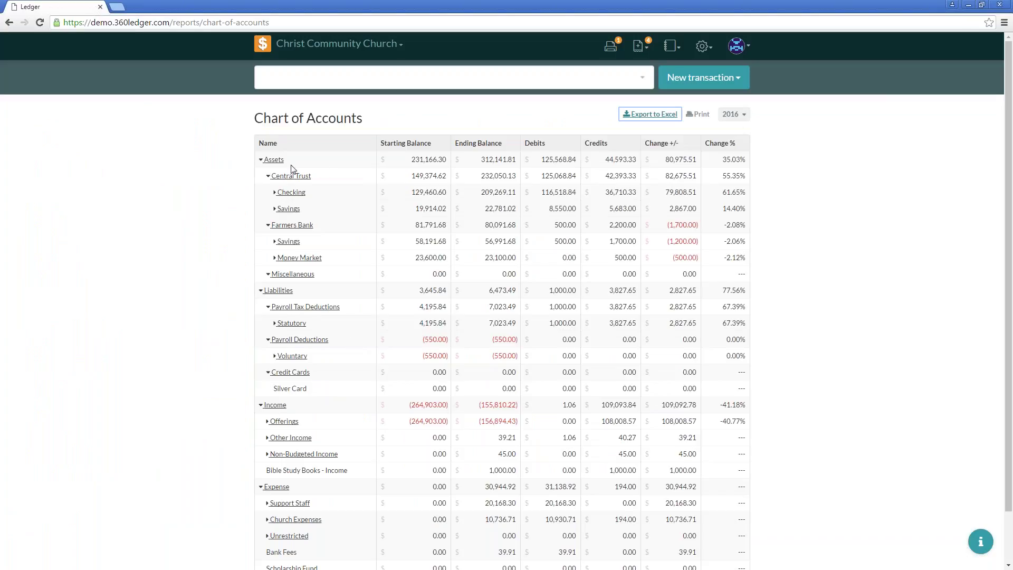
- Preview the printable version of the 2016 Chart of Accounts report, cancel the printing and close the print page
scroll(332, 339, "down", 2)
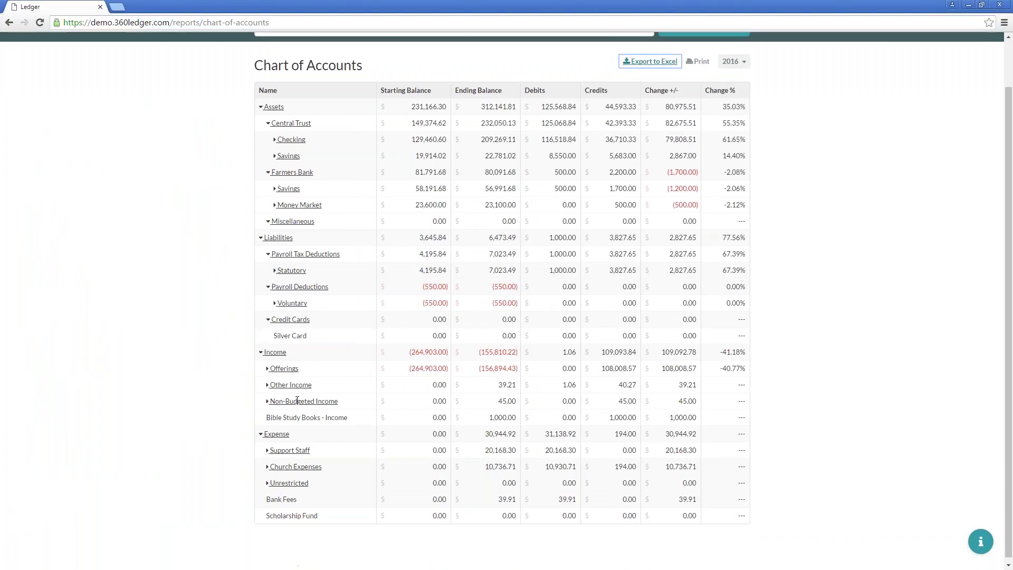
scroll(299, 446, "up", 2)
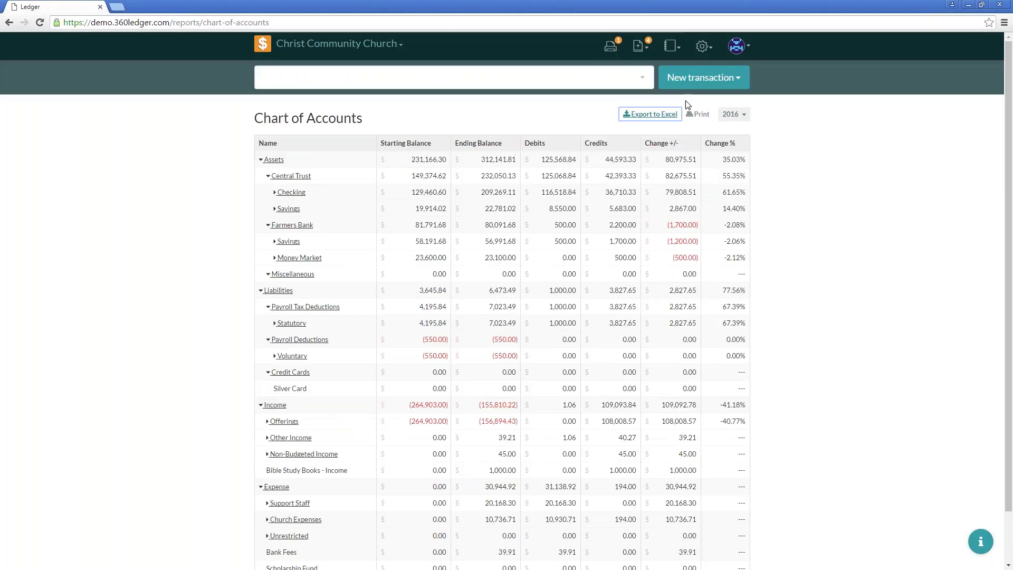
left_click(701, 113)
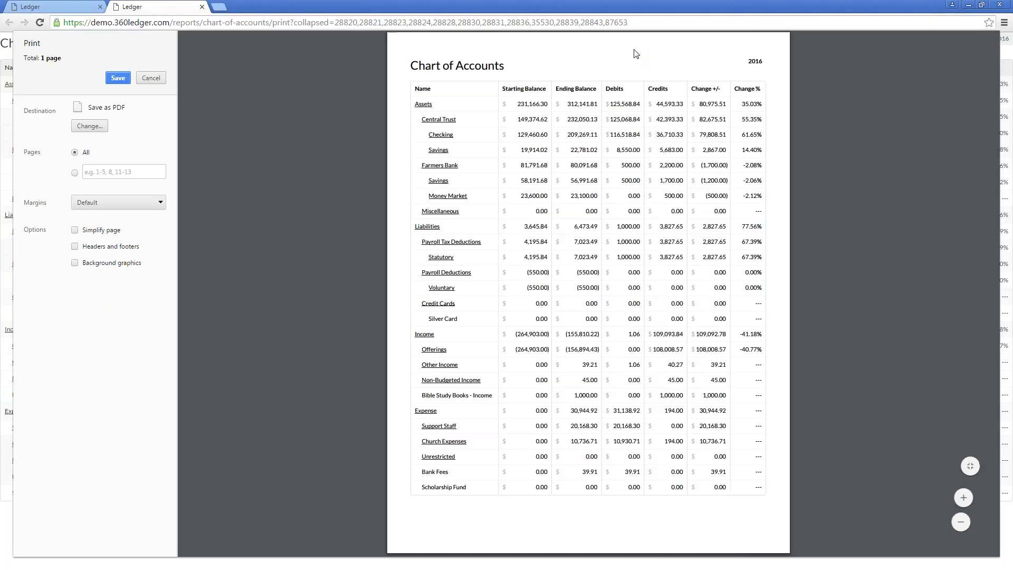
left_click(151, 79)
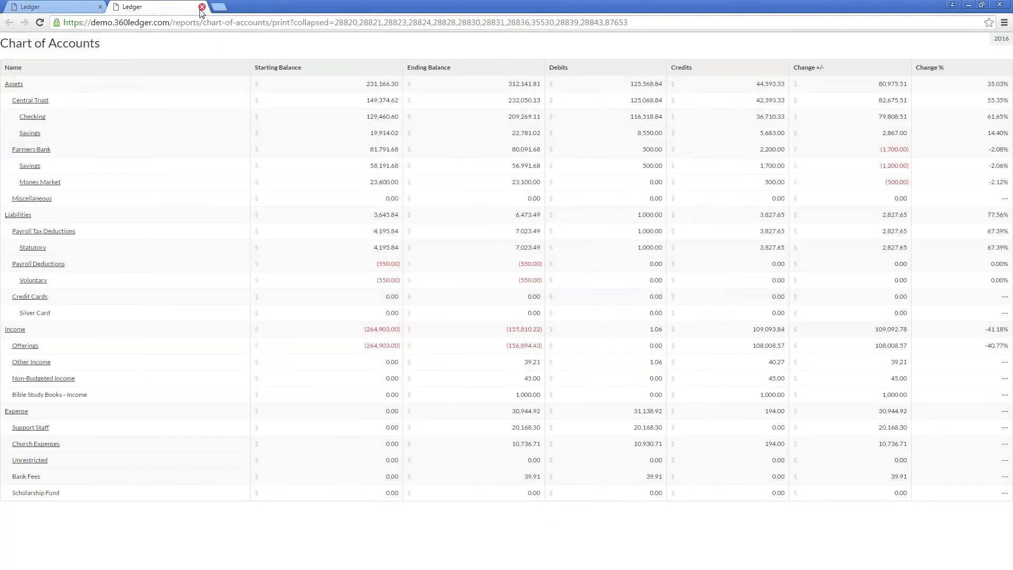
left_click(202, 7)
left_click(202, 7)
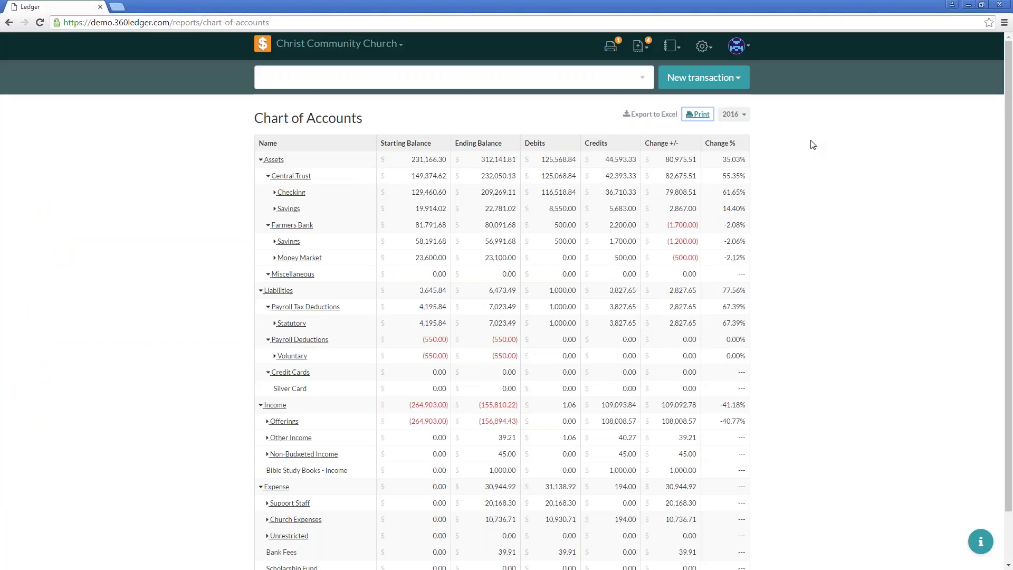
- Open the Users settings, review the roles offered for a new user and discard the blank user entry
left_click(703, 48)
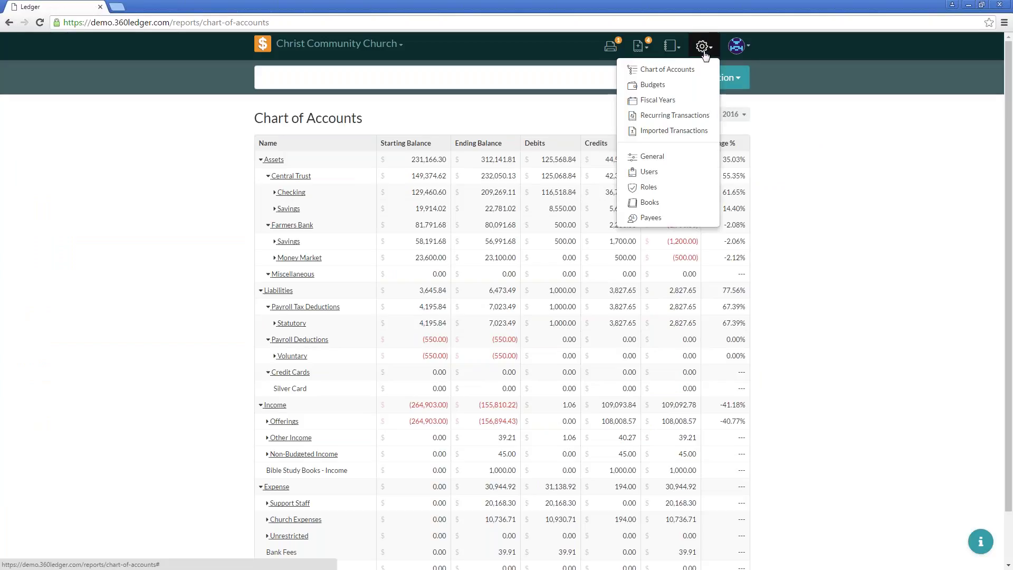
left_click(661, 171)
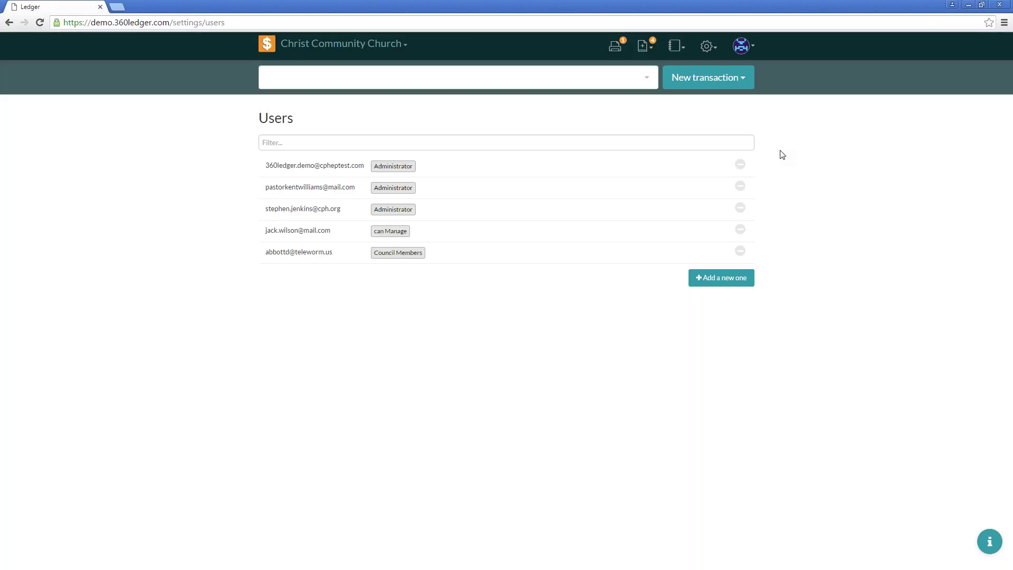
left_click(710, 281)
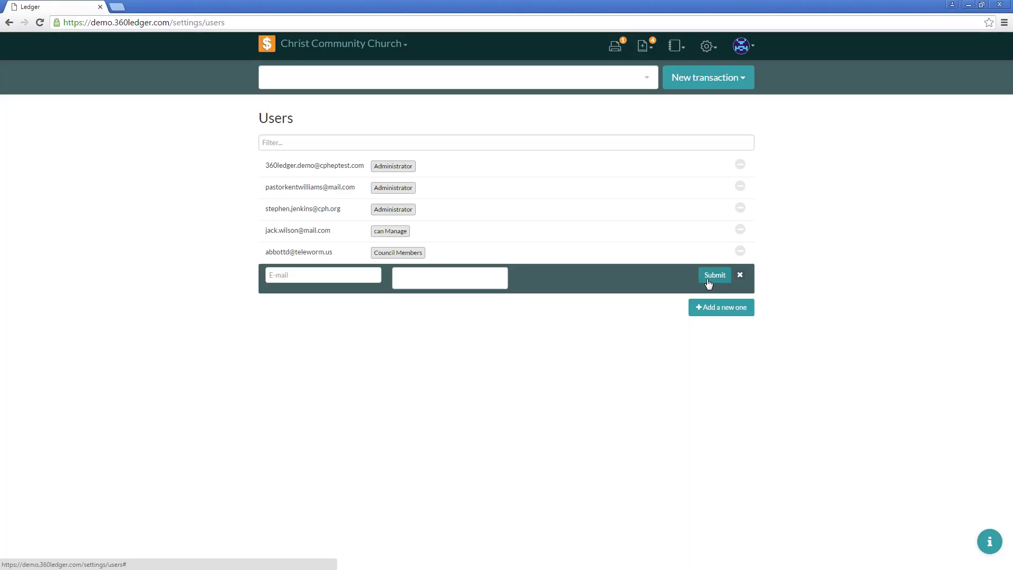
left_click(334, 271)
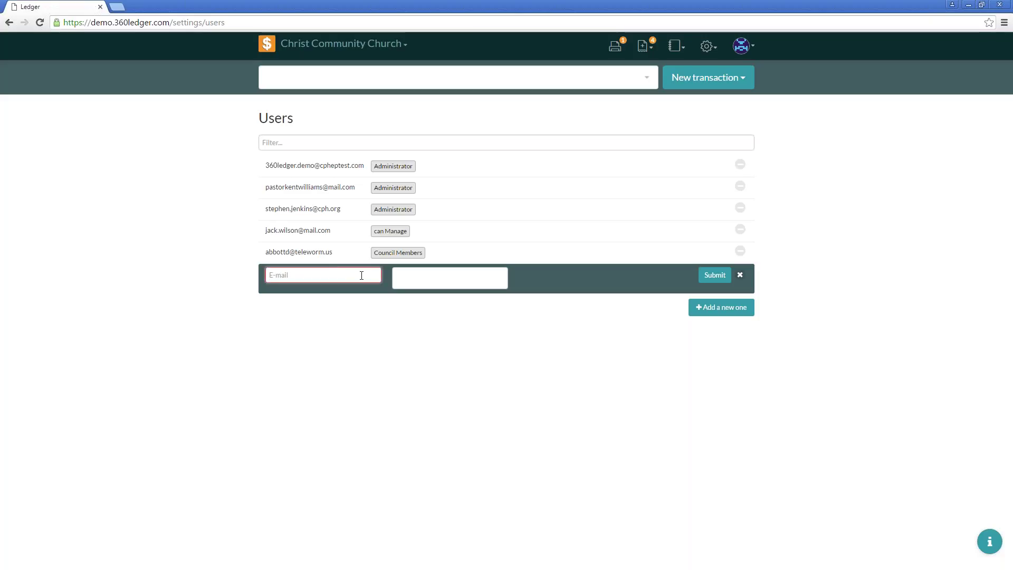
left_click(438, 278)
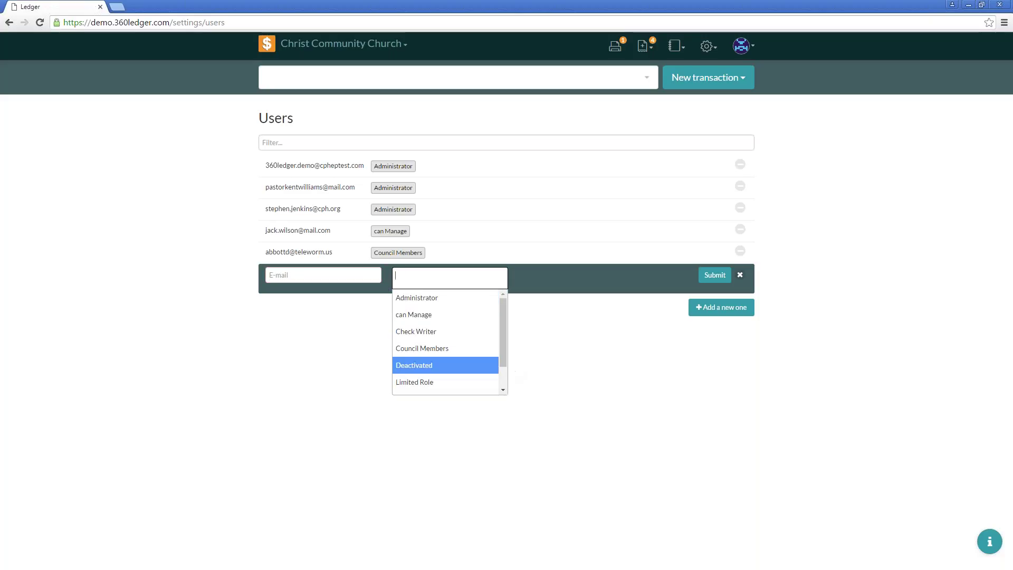
scroll(474, 372, "down", 2)
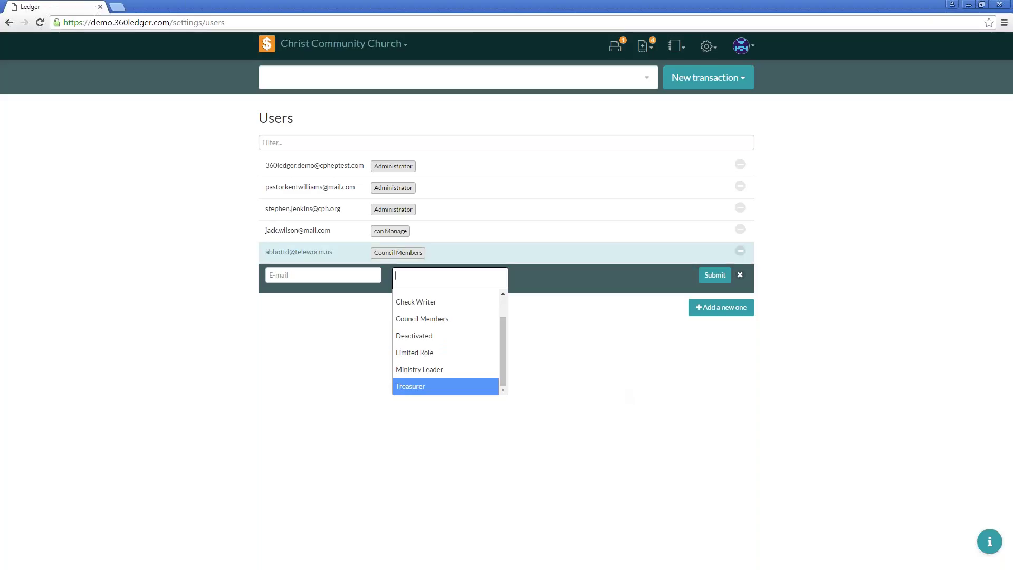
left_click(741, 275)
- Open the Roles settings and inspect the Administrator role's details, closing them without changes
left_click(707, 47)
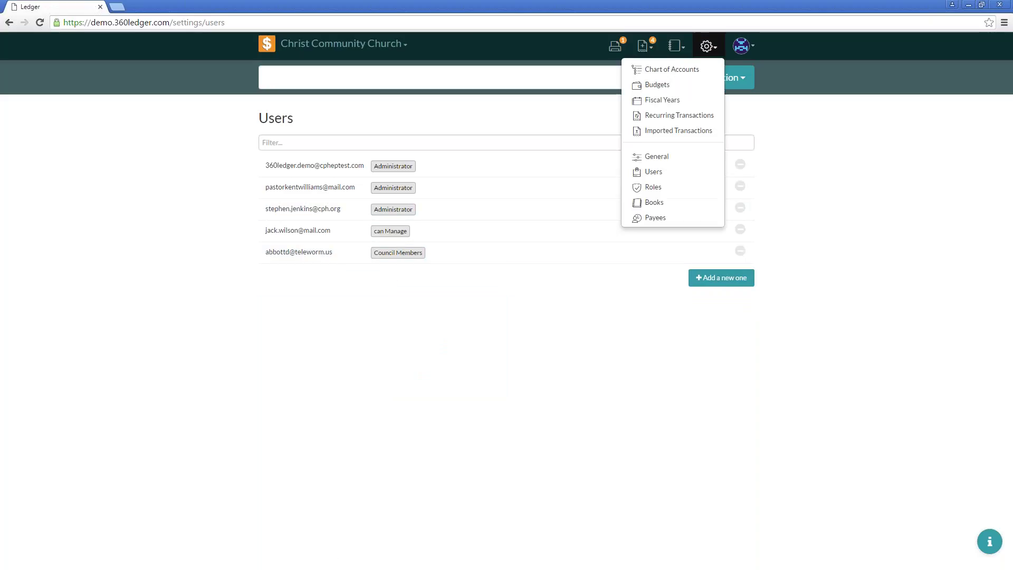
left_click(663, 190)
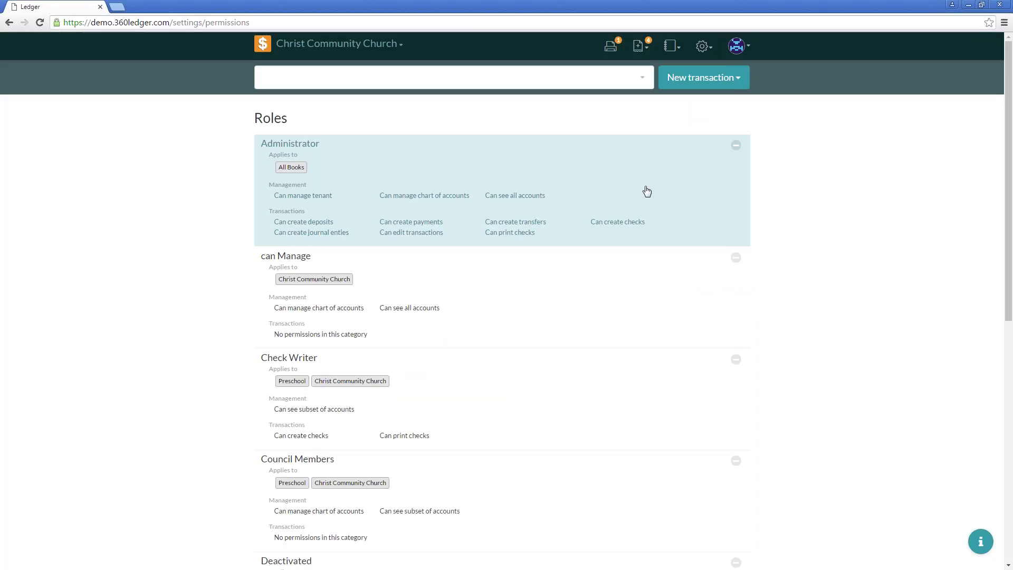
left_click(647, 191)
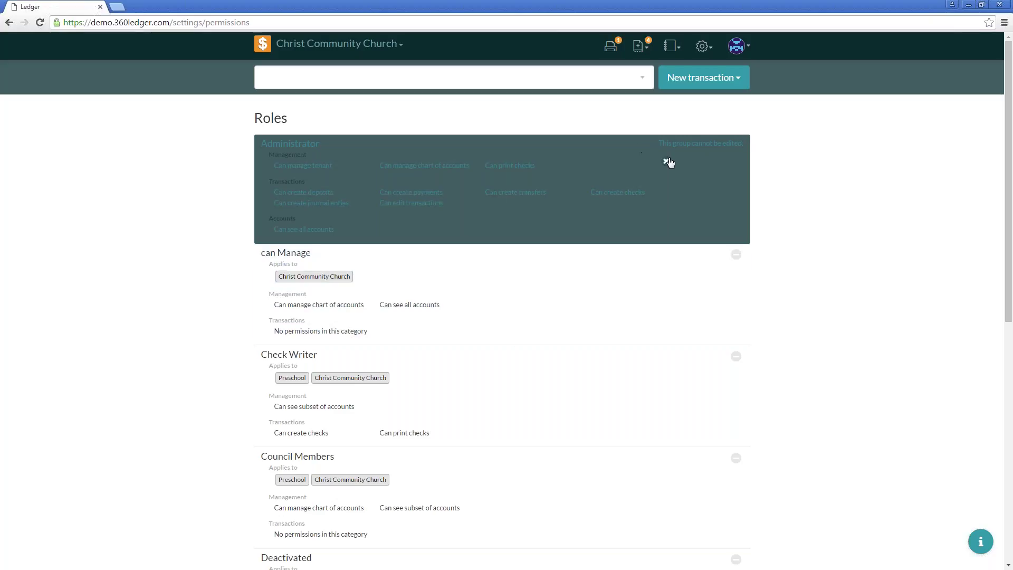
left_click(668, 164)
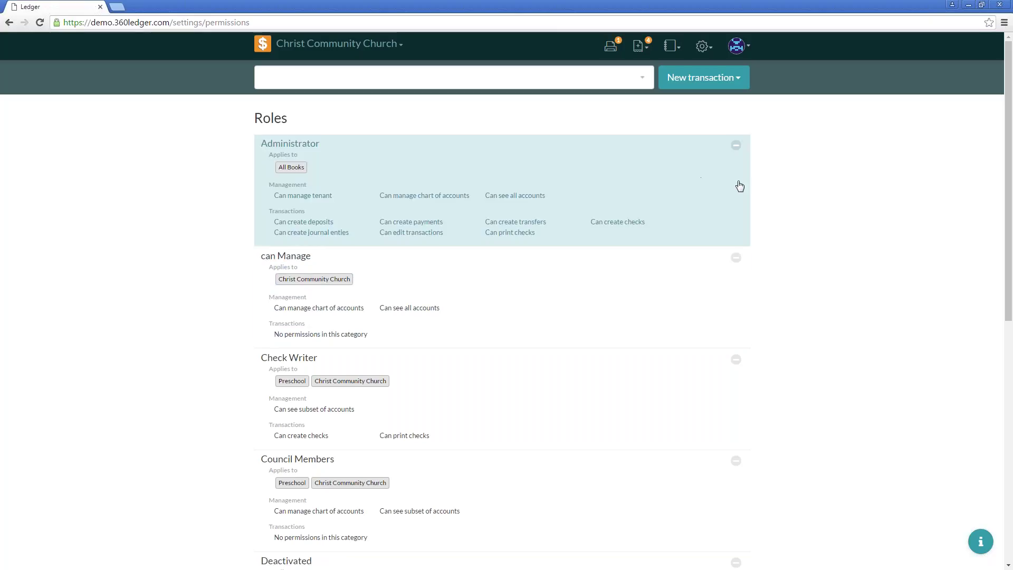
- Start a new role named "New Roles" and make it apply to the Building Fund book
scroll(623, 243, "down", 9)
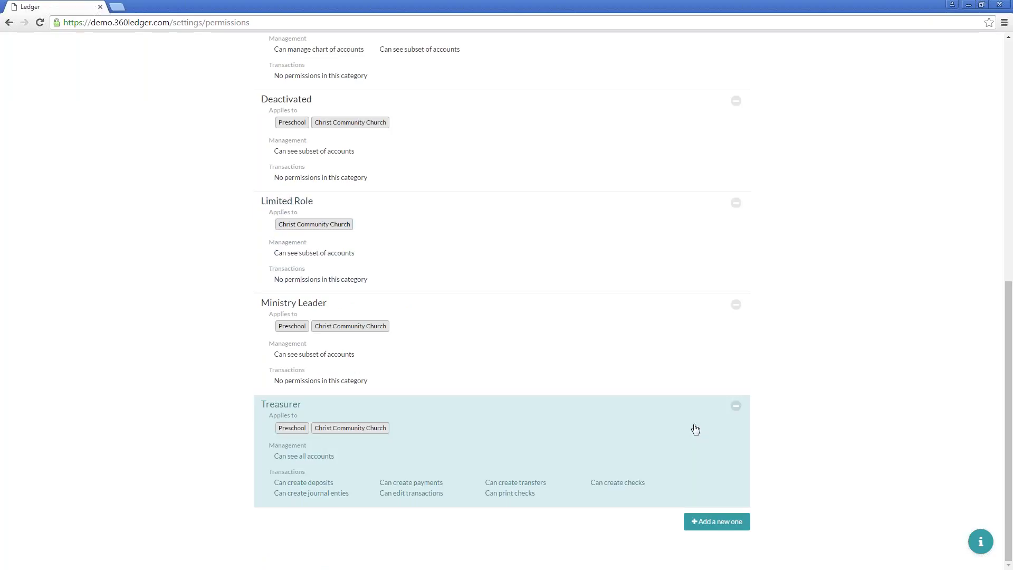
left_click(709, 522)
scroll(561, 362, "down", 3)
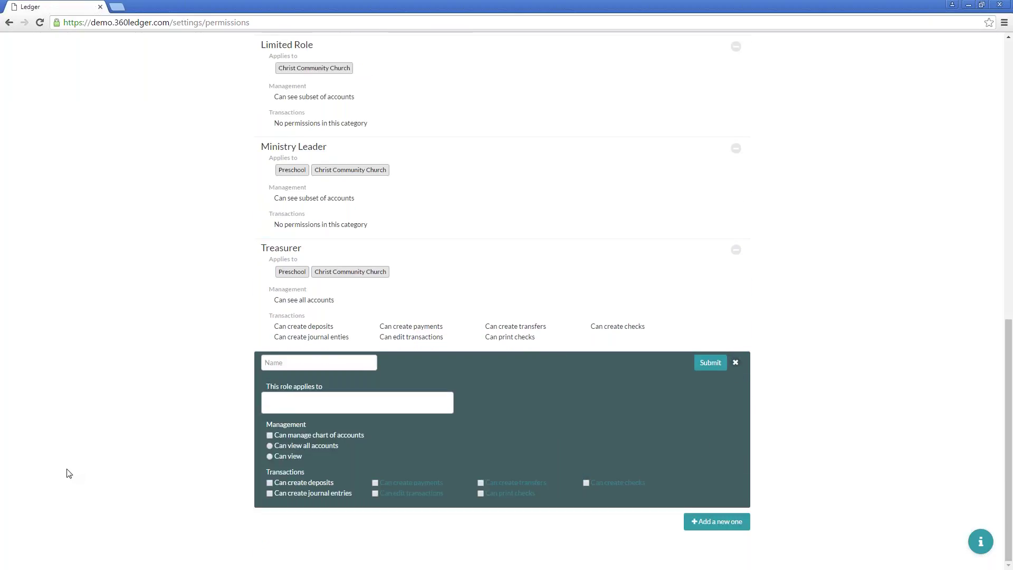
left_click(289, 364)
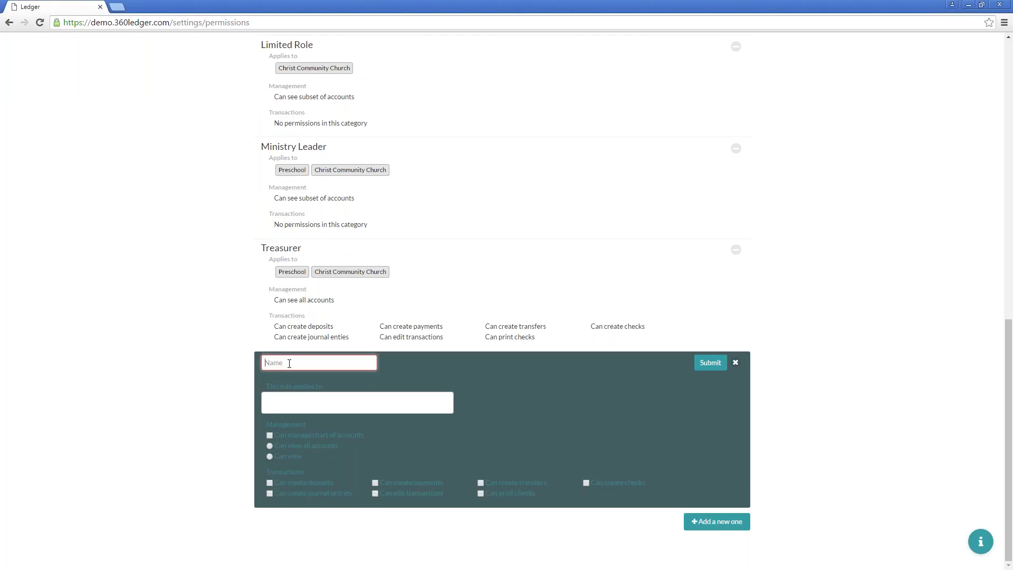
type("New Roles")
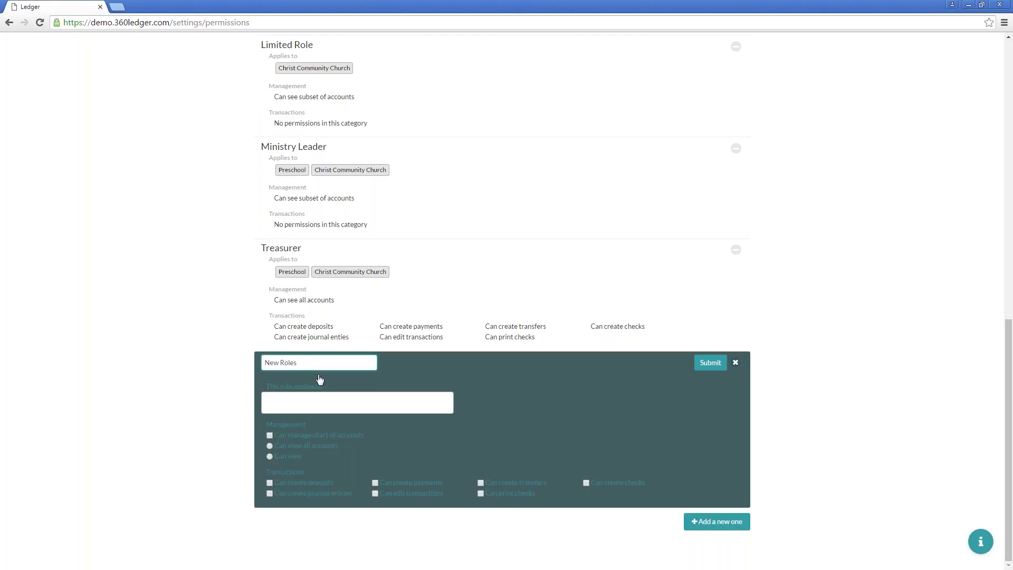
left_click(300, 404)
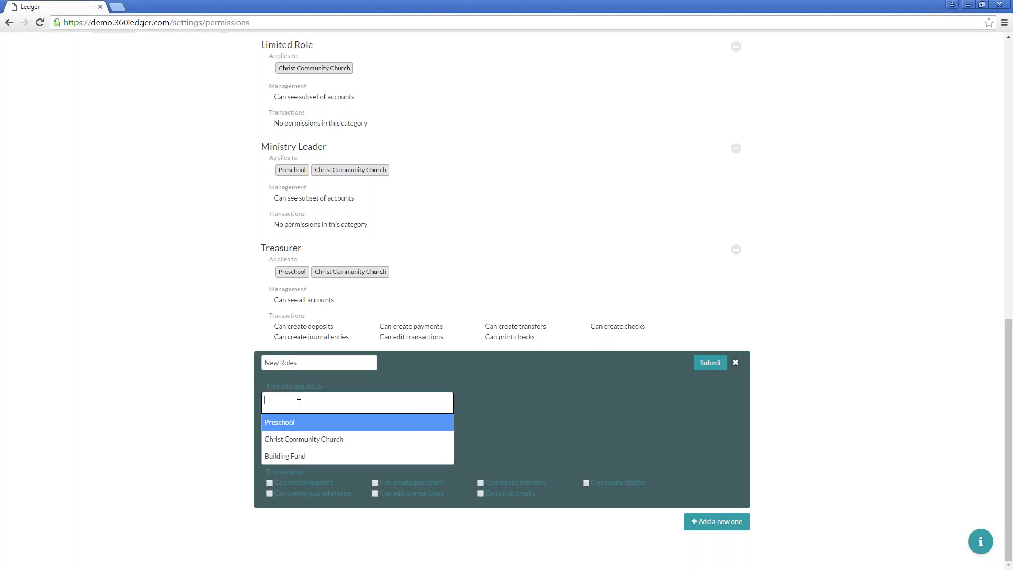
left_click(307, 456)
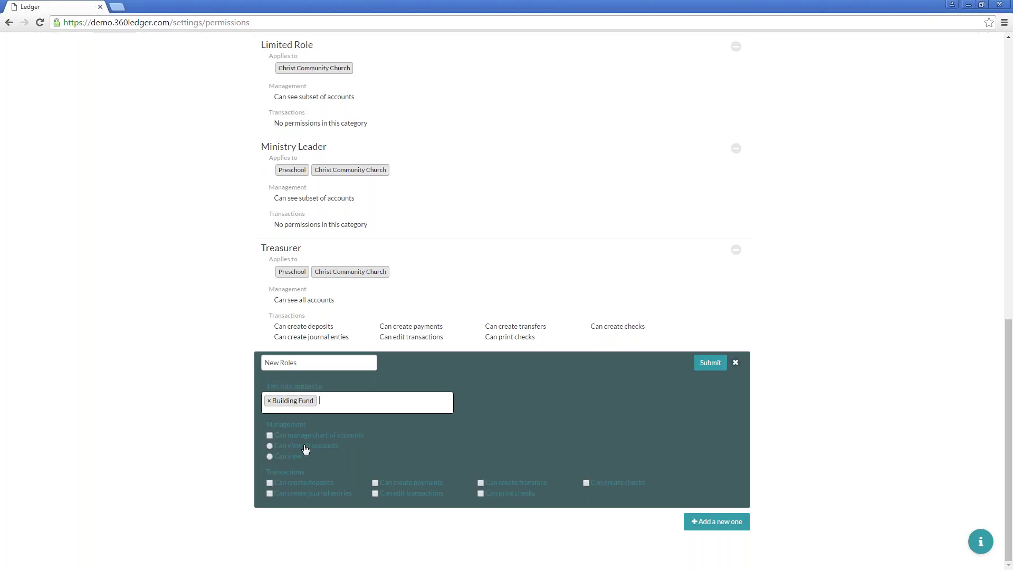
- Limit the new role to viewing selected accounts, grant it all the transaction permissions and save it
left_click(335, 400)
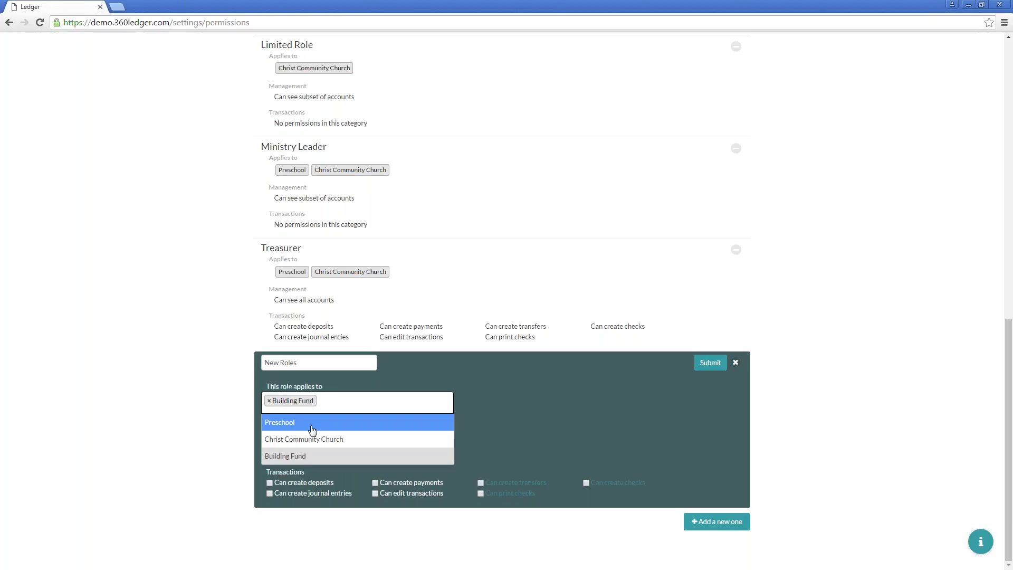
left_click(504, 431)
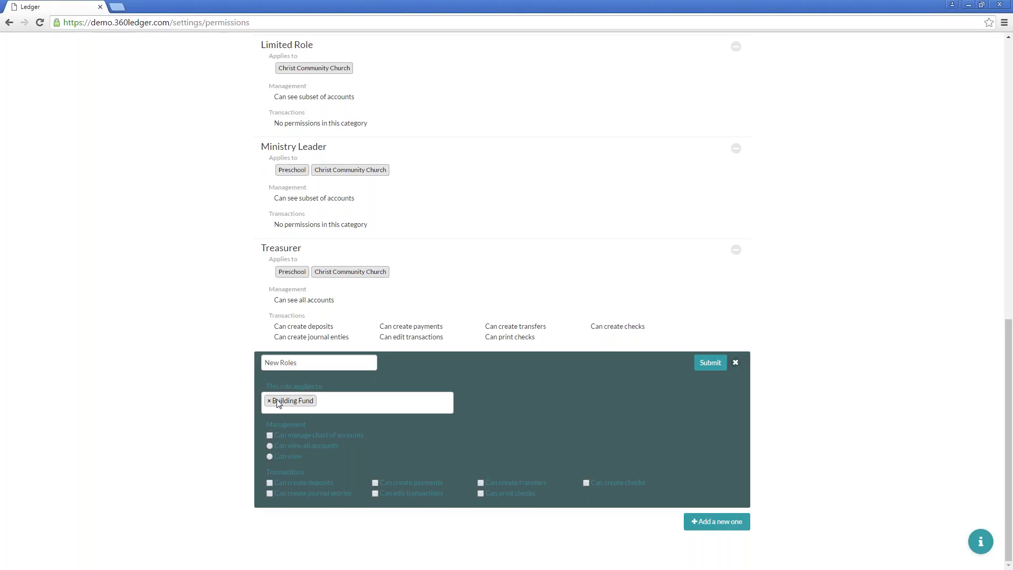
left_click(271, 458)
left_click(270, 483)
left_click(375, 493)
left_click(481, 495)
left_click(376, 495)
left_click(375, 495)
left_click(713, 366)
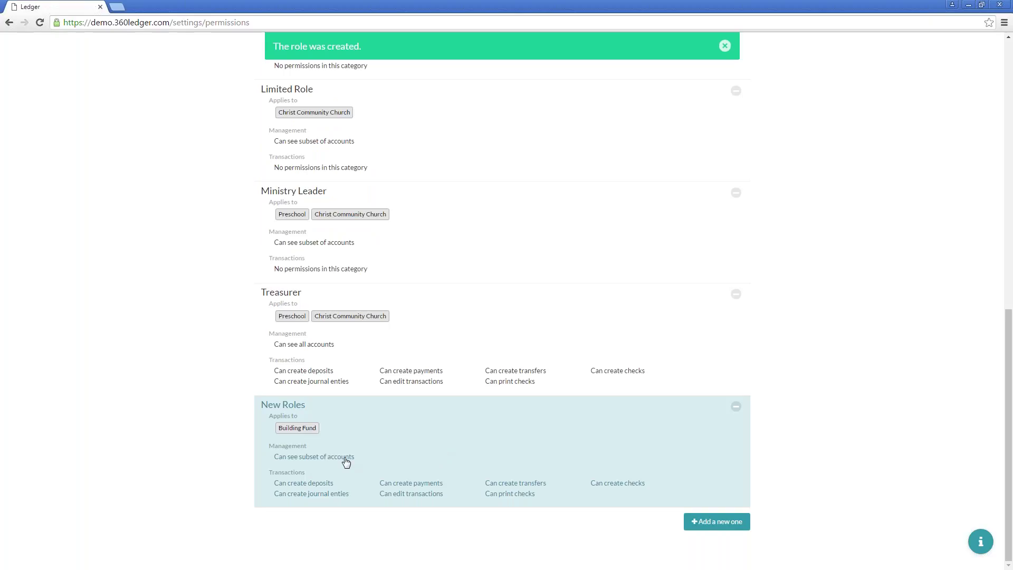
scroll(607, 317, "up", 7)
left_click(726, 46)
- In the Users settings, replace the Council Members role of the last listed user with New Roles and save the user
scroll(760, 175, "up", 3)
scroll(789, 275, "up", 1)
left_click(708, 47)
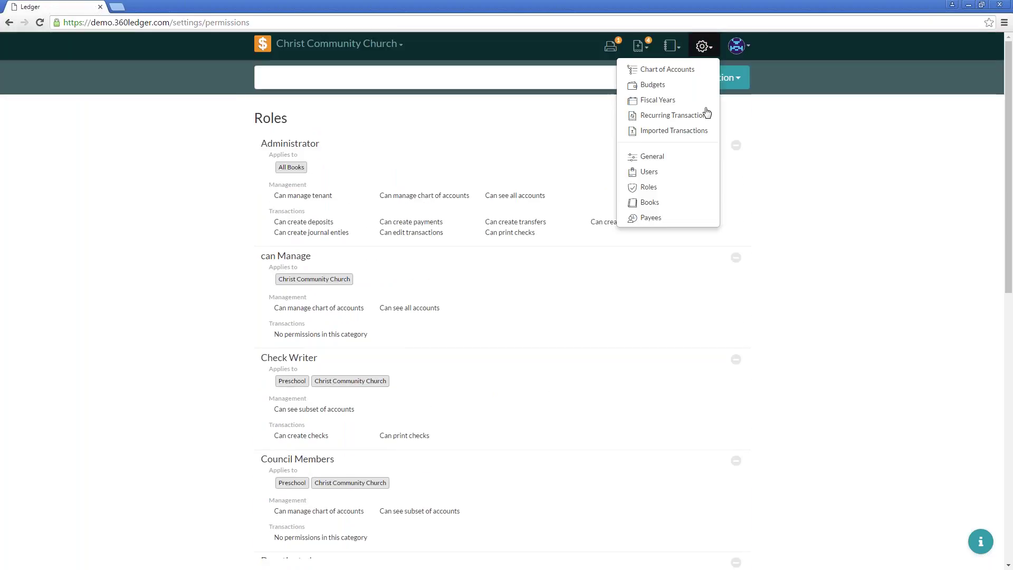
left_click(657, 173)
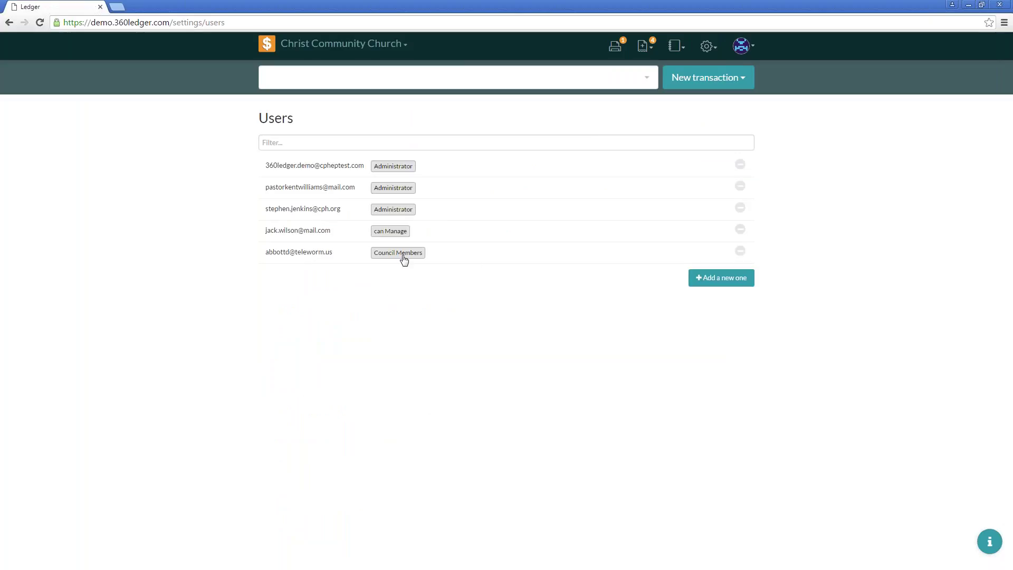
left_click(454, 256)
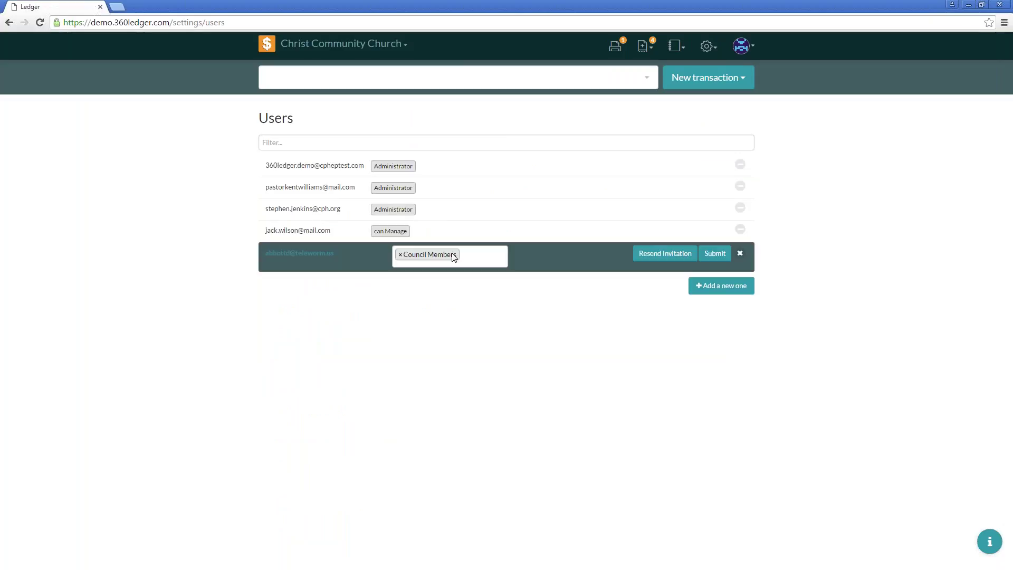
left_click(400, 255)
key("Down")
key("Down")
scroll(430, 315, "down", 2)
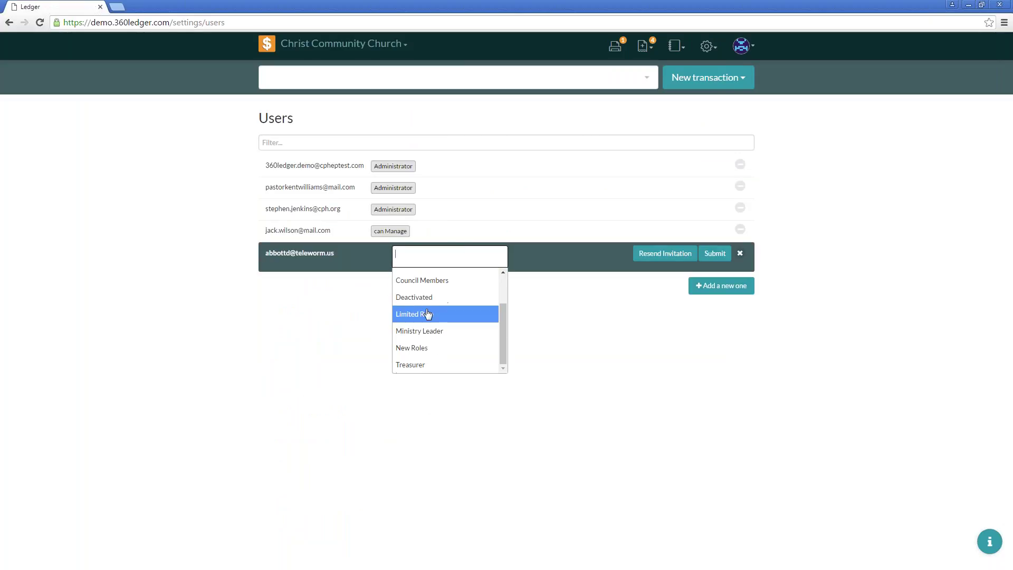
left_click(420, 351)
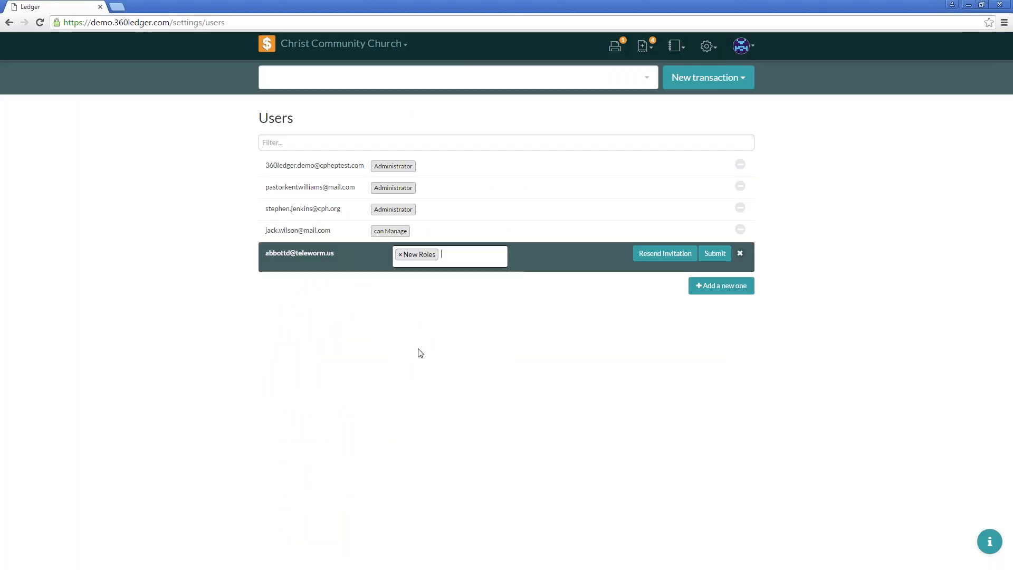
left_click(714, 255)
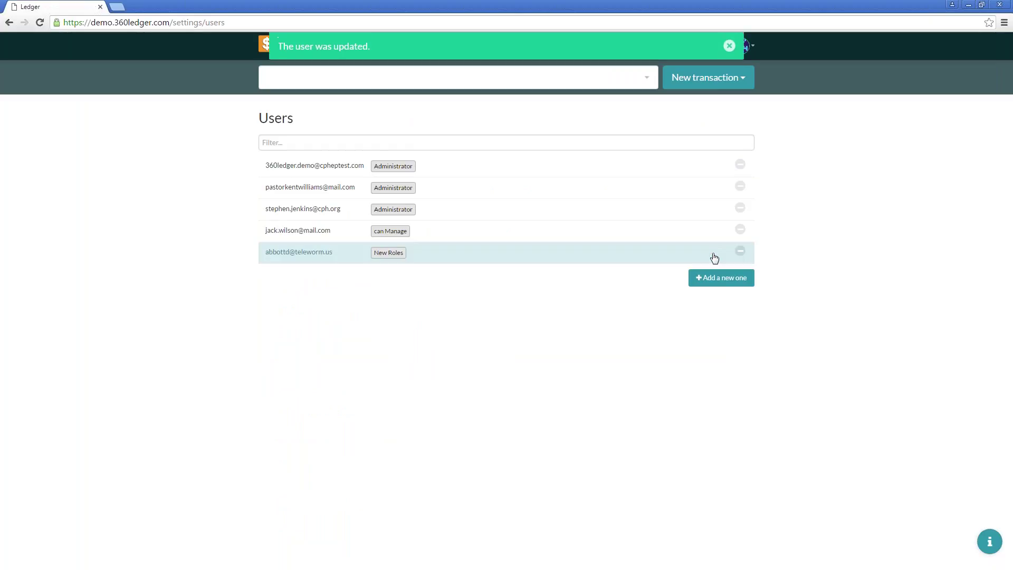
- In the Roles settings, give New Roles access to the Building Fund book's Checking, Building Fund and Envelopes accounts and save the role
left_click(706, 46)
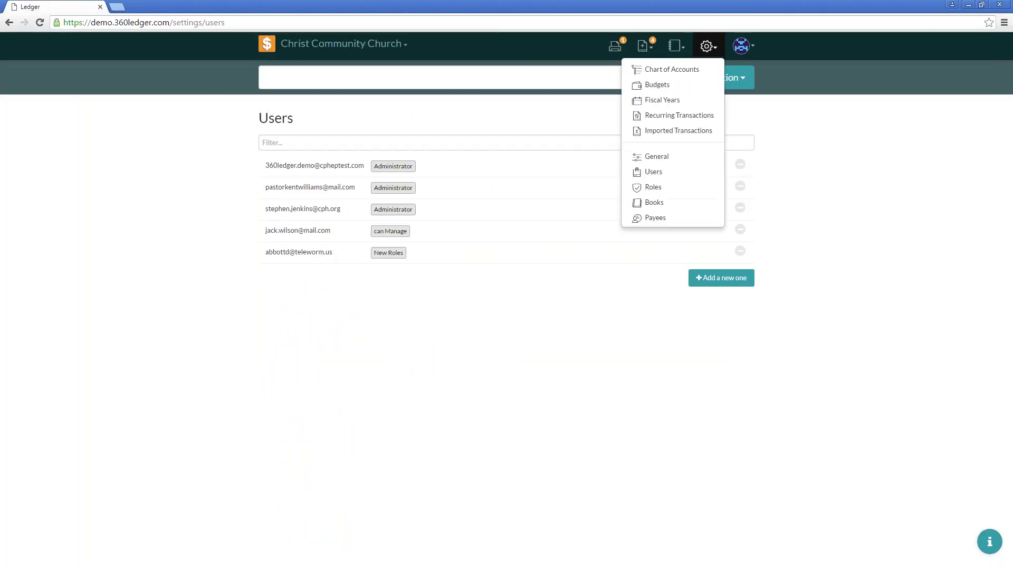
left_click(657, 186)
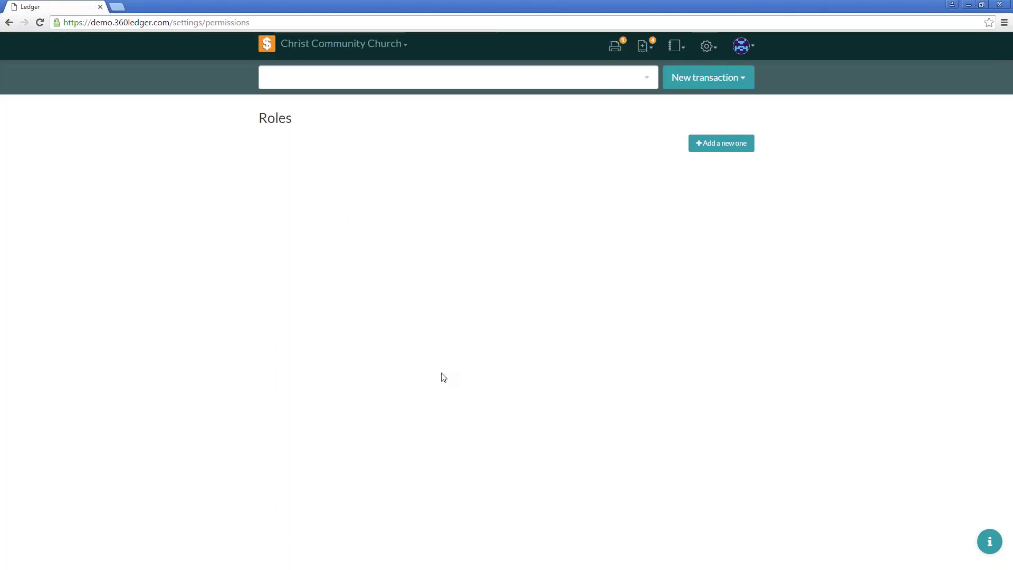
scroll(442, 381, "down", 10)
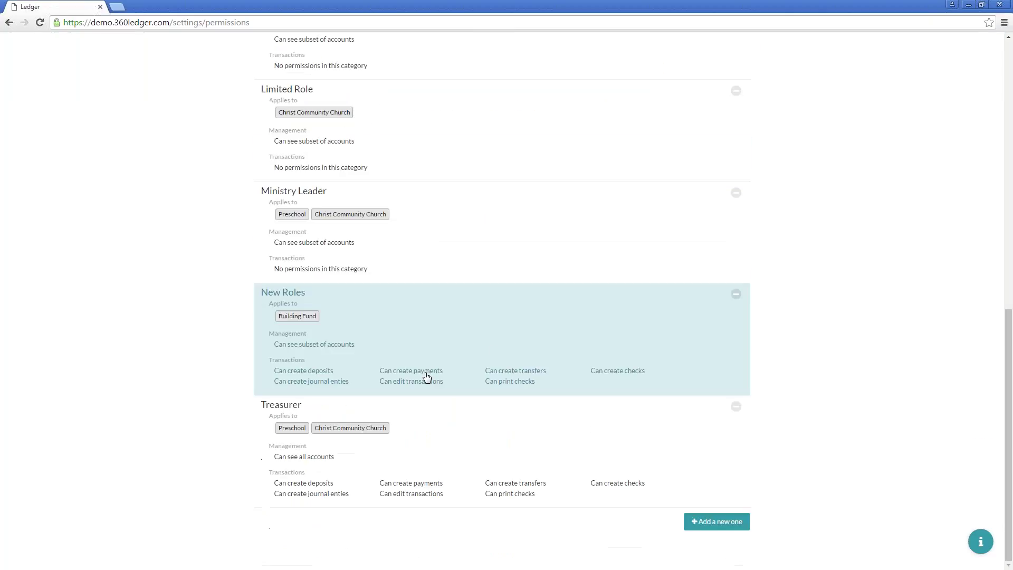
left_click(583, 335)
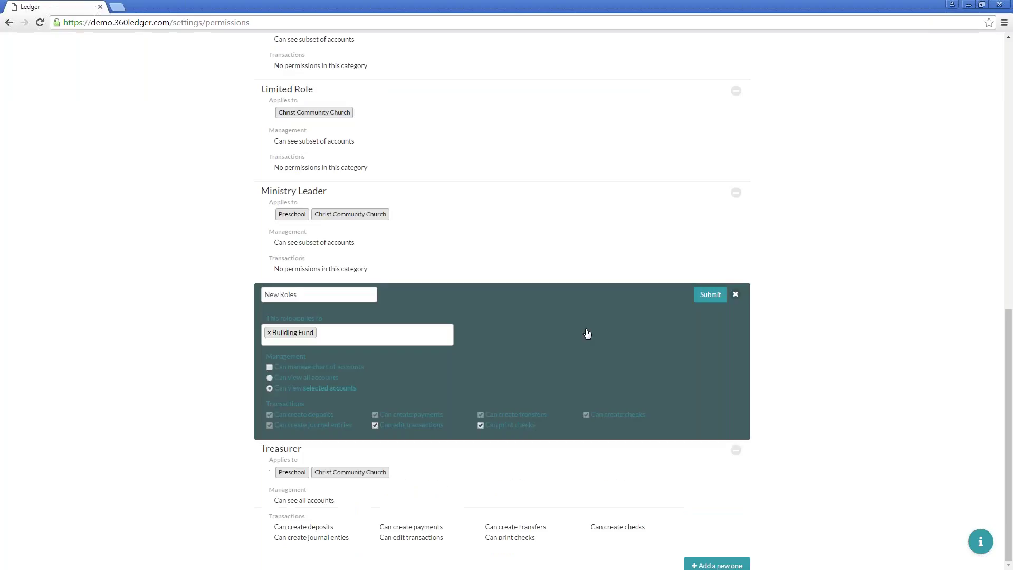
left_click(329, 394)
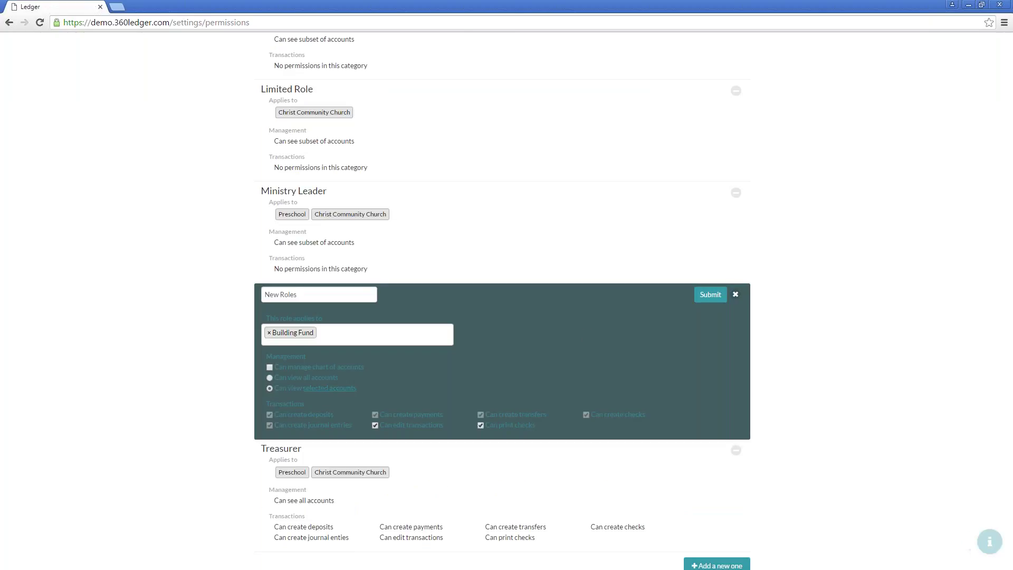
left_click(332, 171)
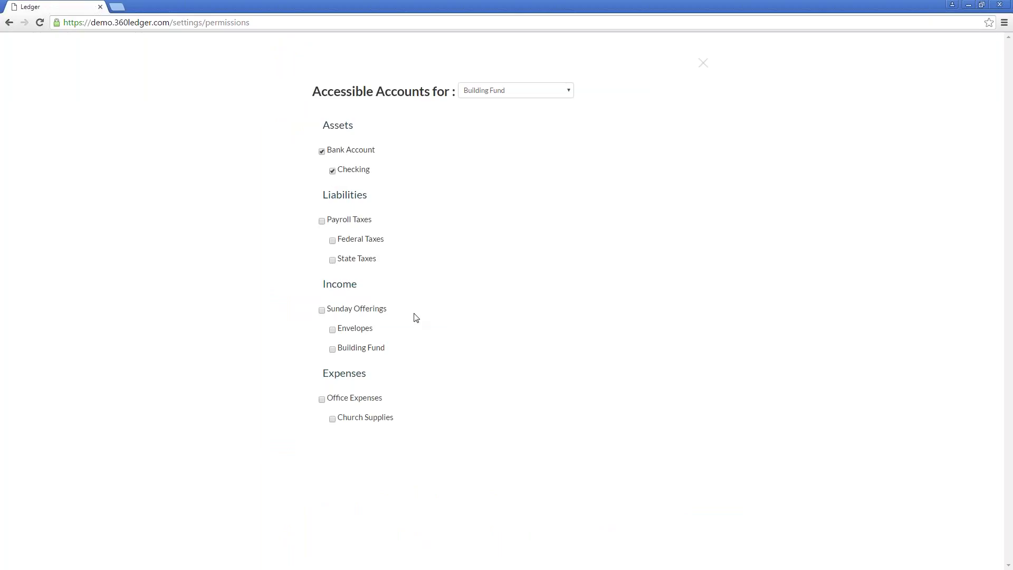
left_click(332, 349)
left_click(332, 330)
left_click(704, 63)
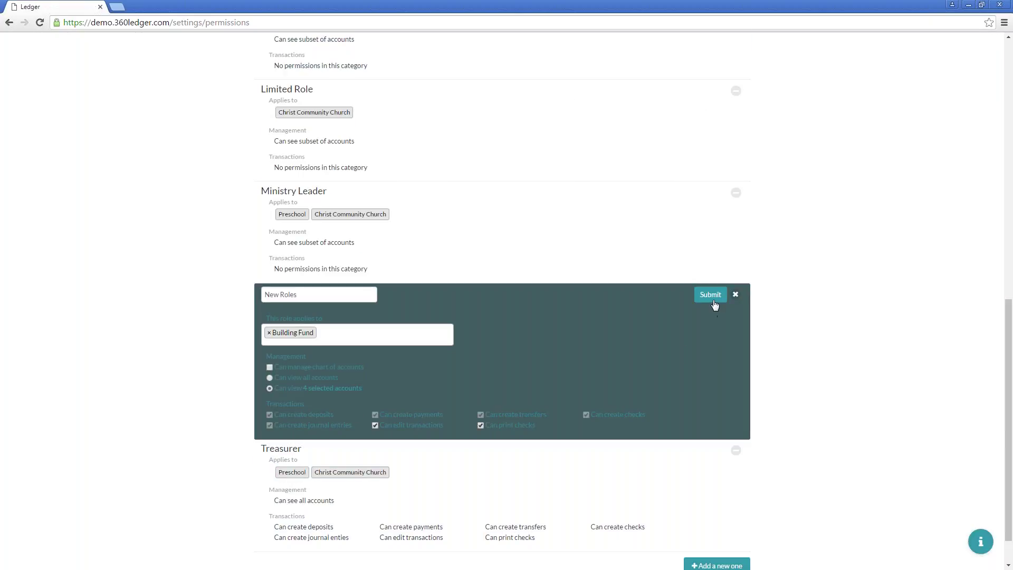
left_click(713, 295)
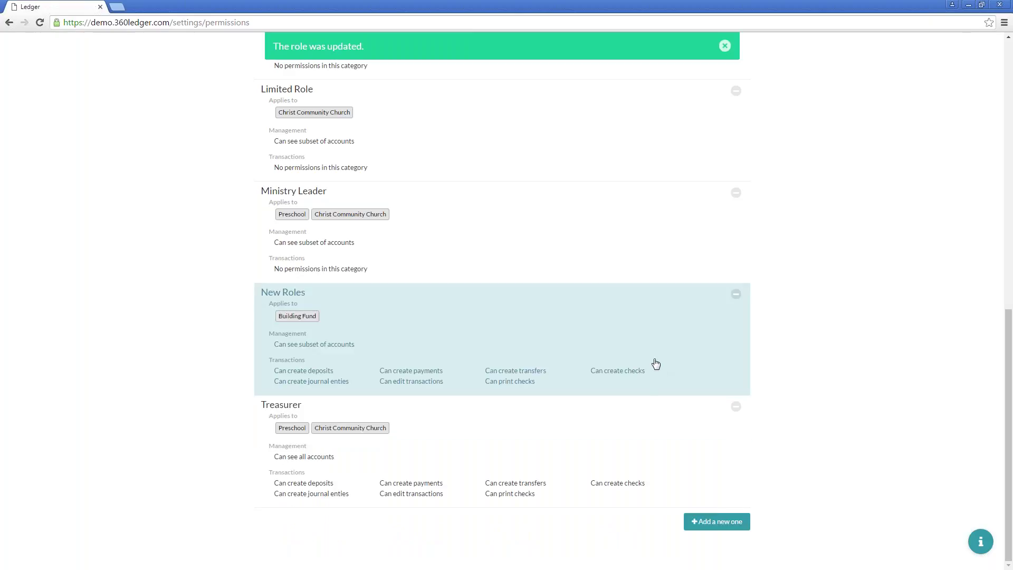
left_click(725, 46)
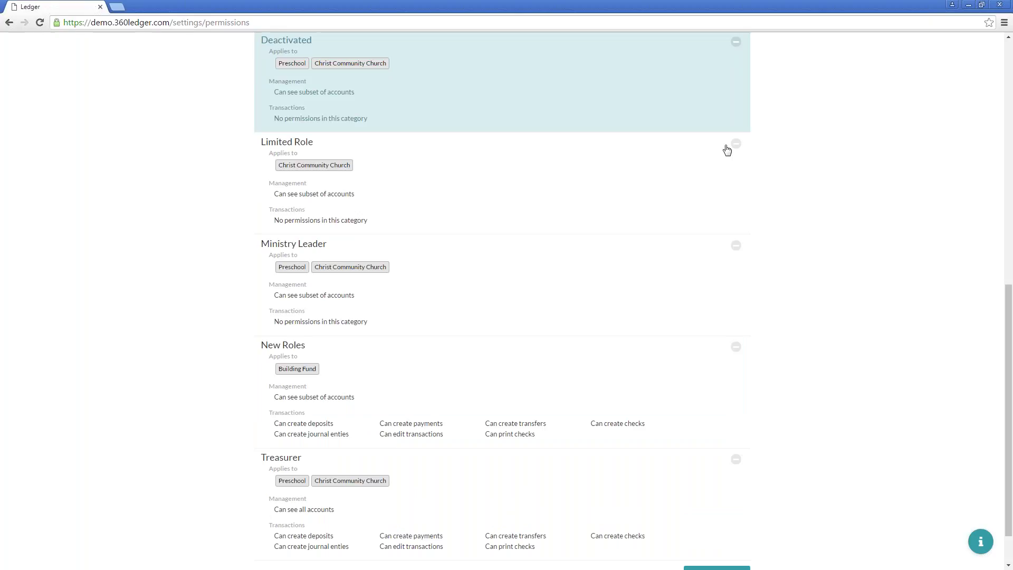
scroll(667, 353, "up", 10)
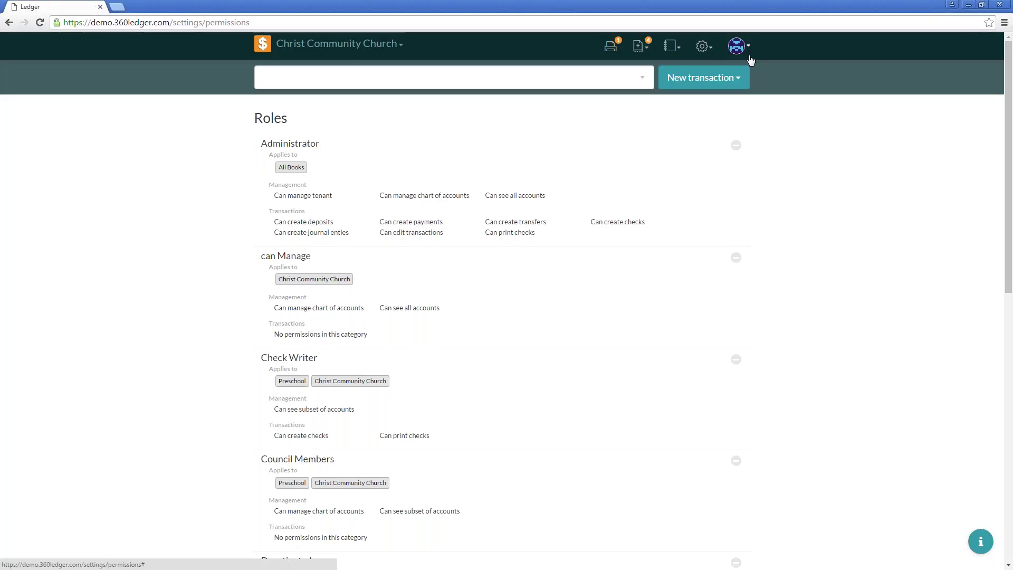
left_click(390, 50)
left_click(391, 51)
left_click(264, 43)
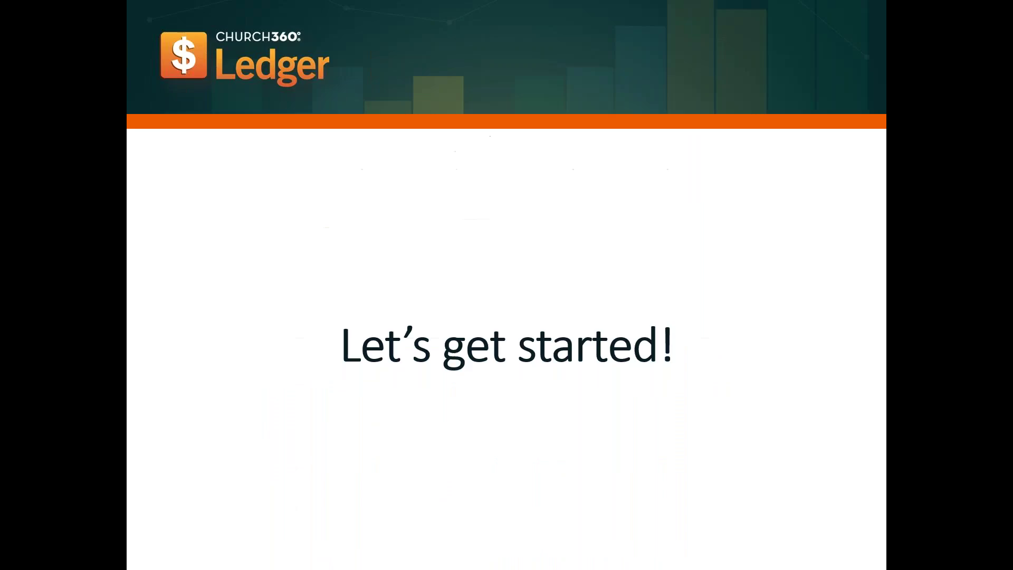
left_click(819, 364)
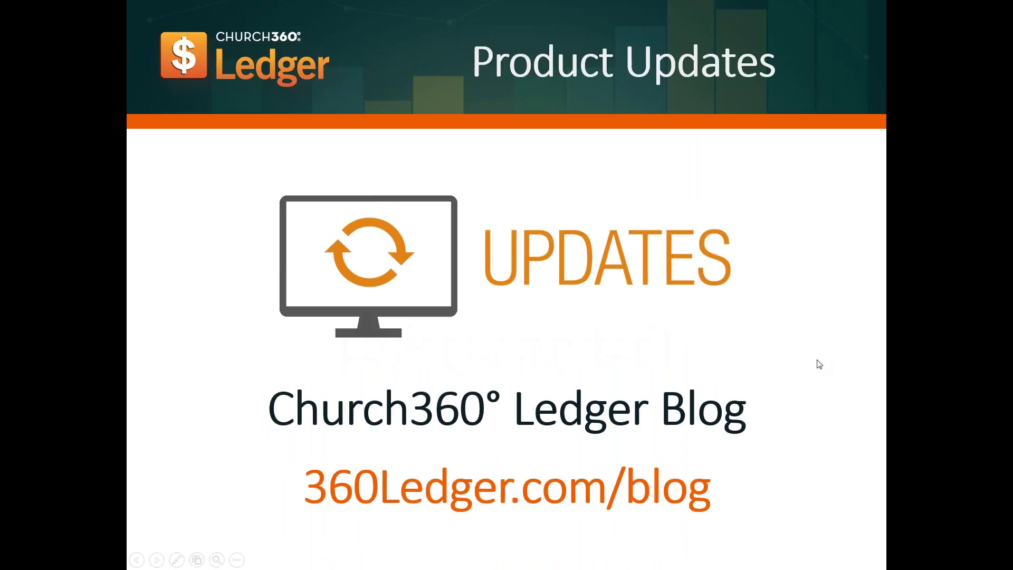